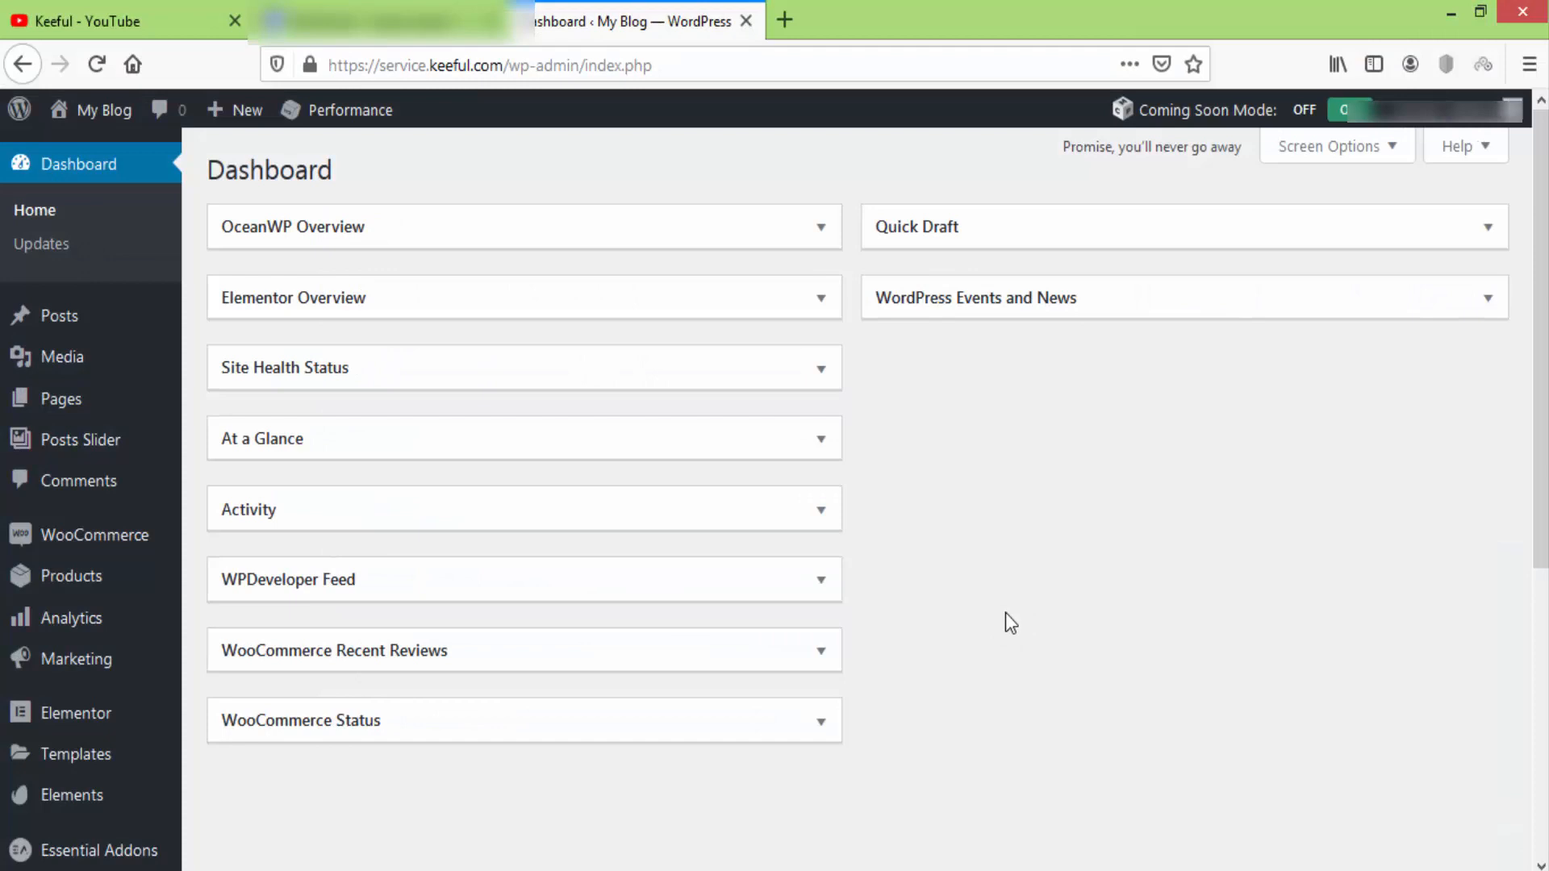
Search Add Plugins for 'stripe', then install and activate WooCommerce Stripe Payment Gateway.
scroll(340, 573, "down", 5)
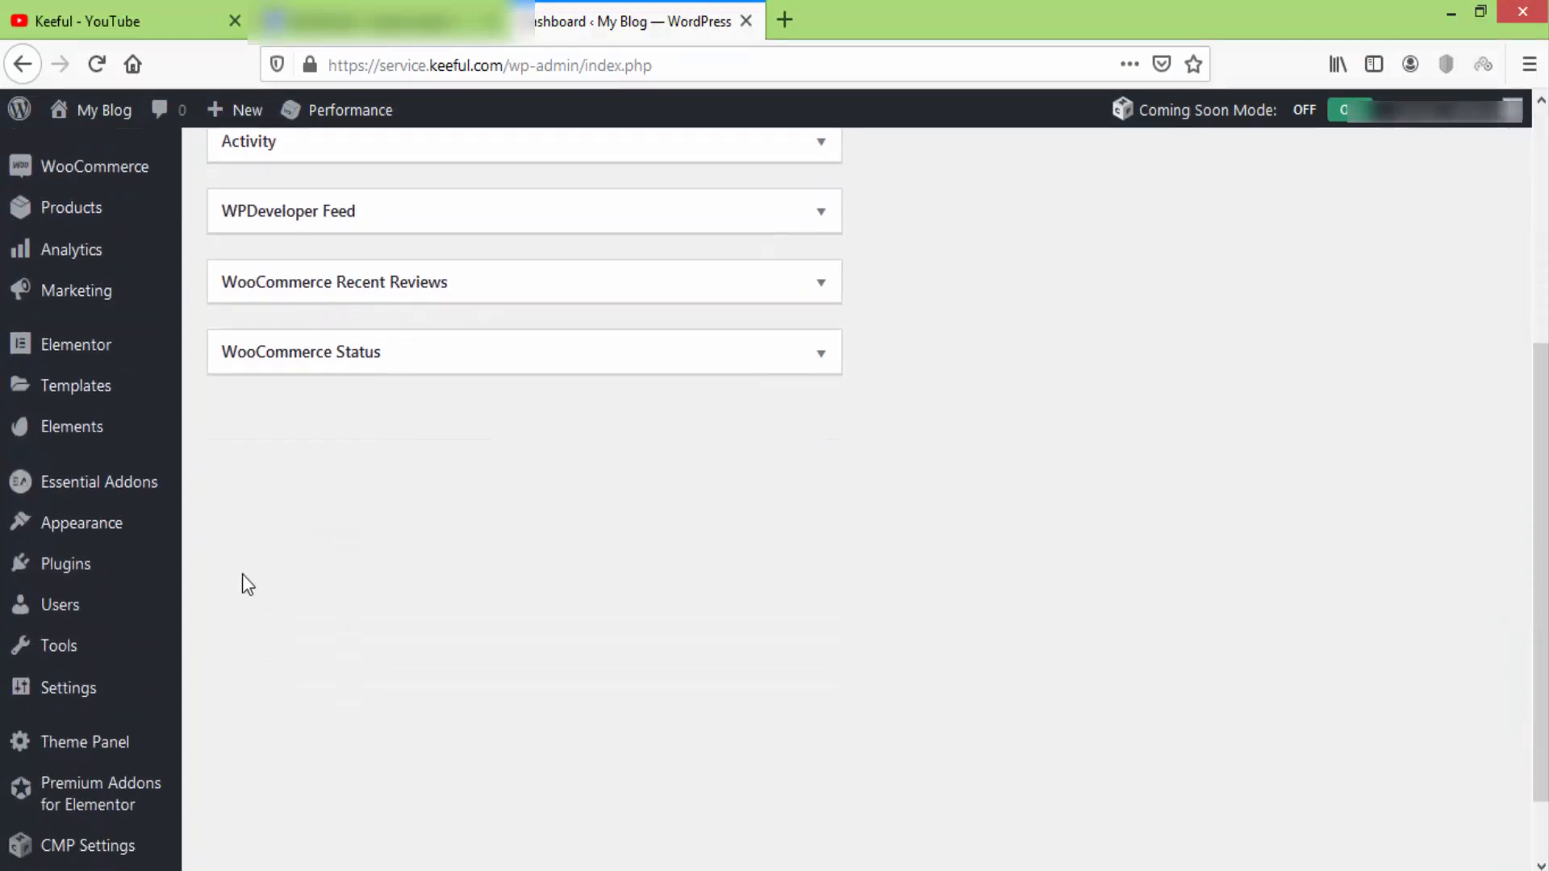
mouse_move(149, 573)
left_click(242, 611)
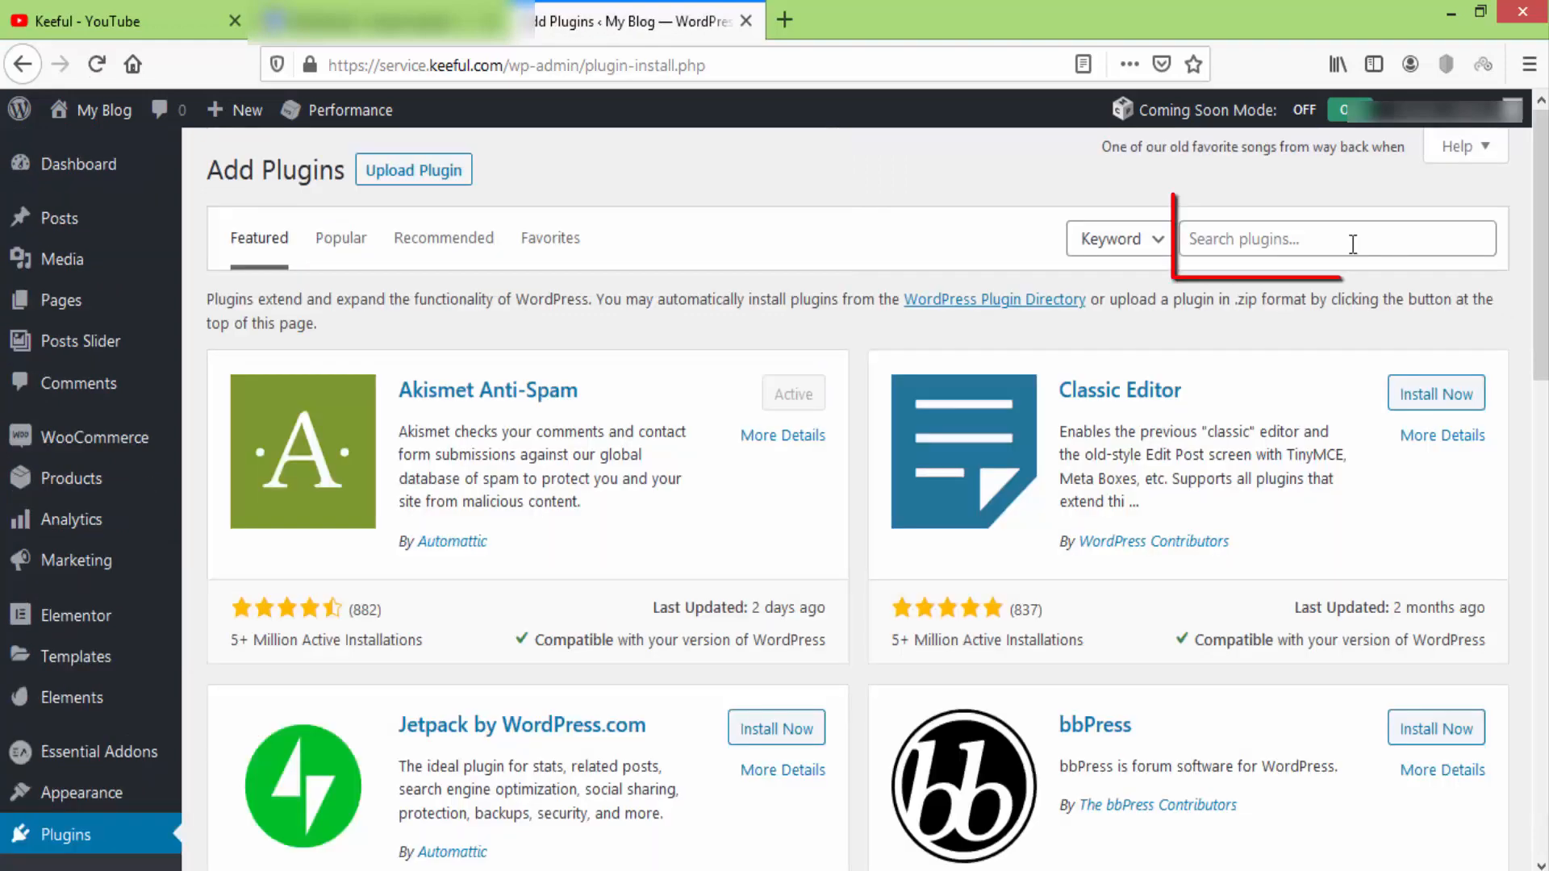
left_click(1350, 241)
type("st")
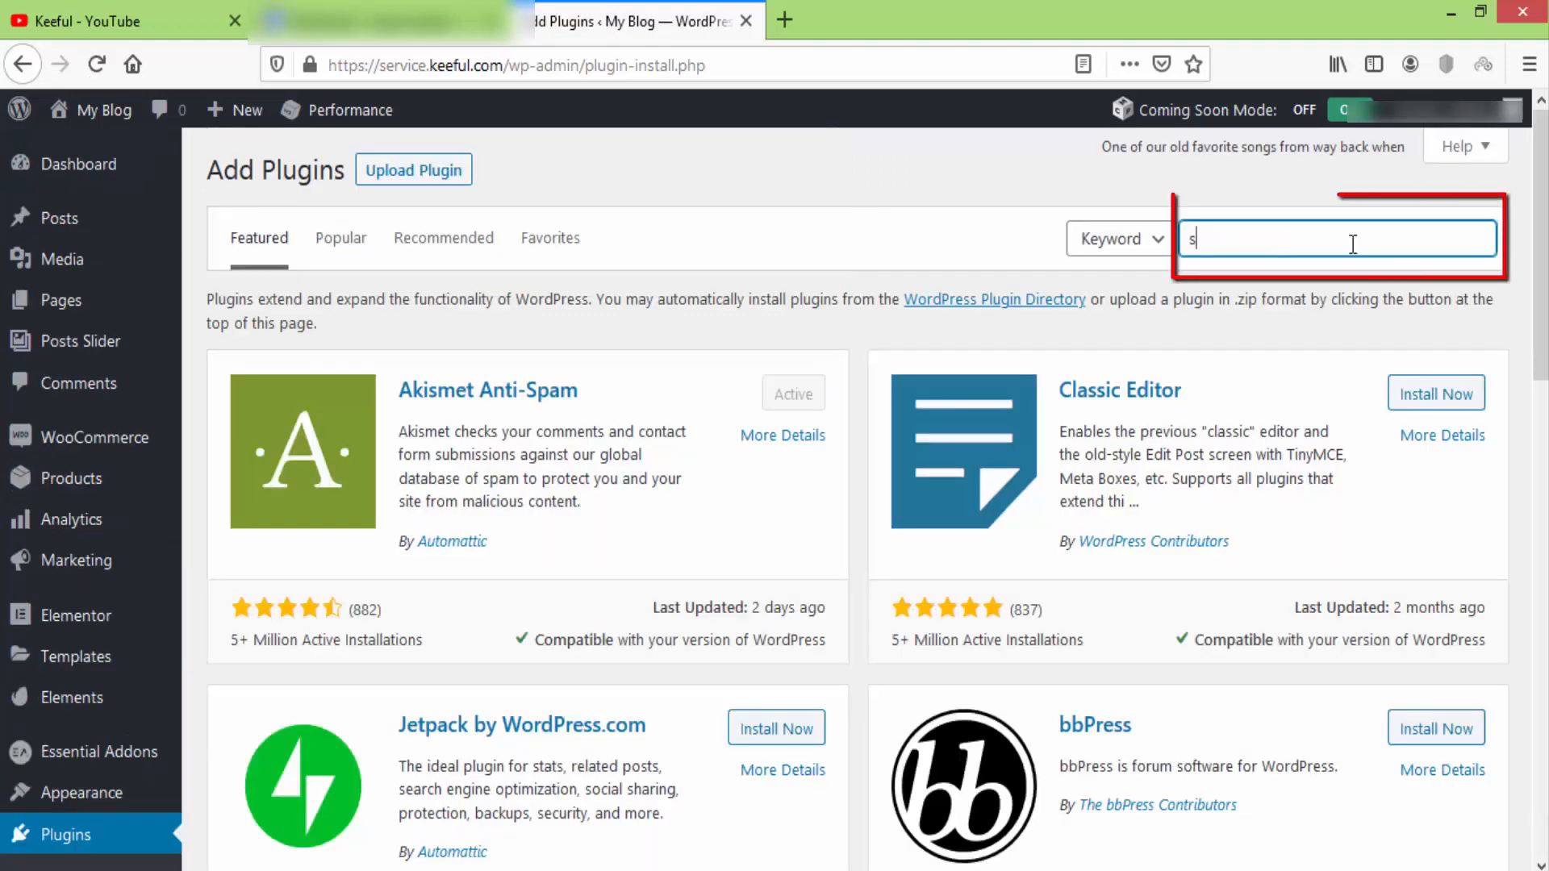
type("ripe")
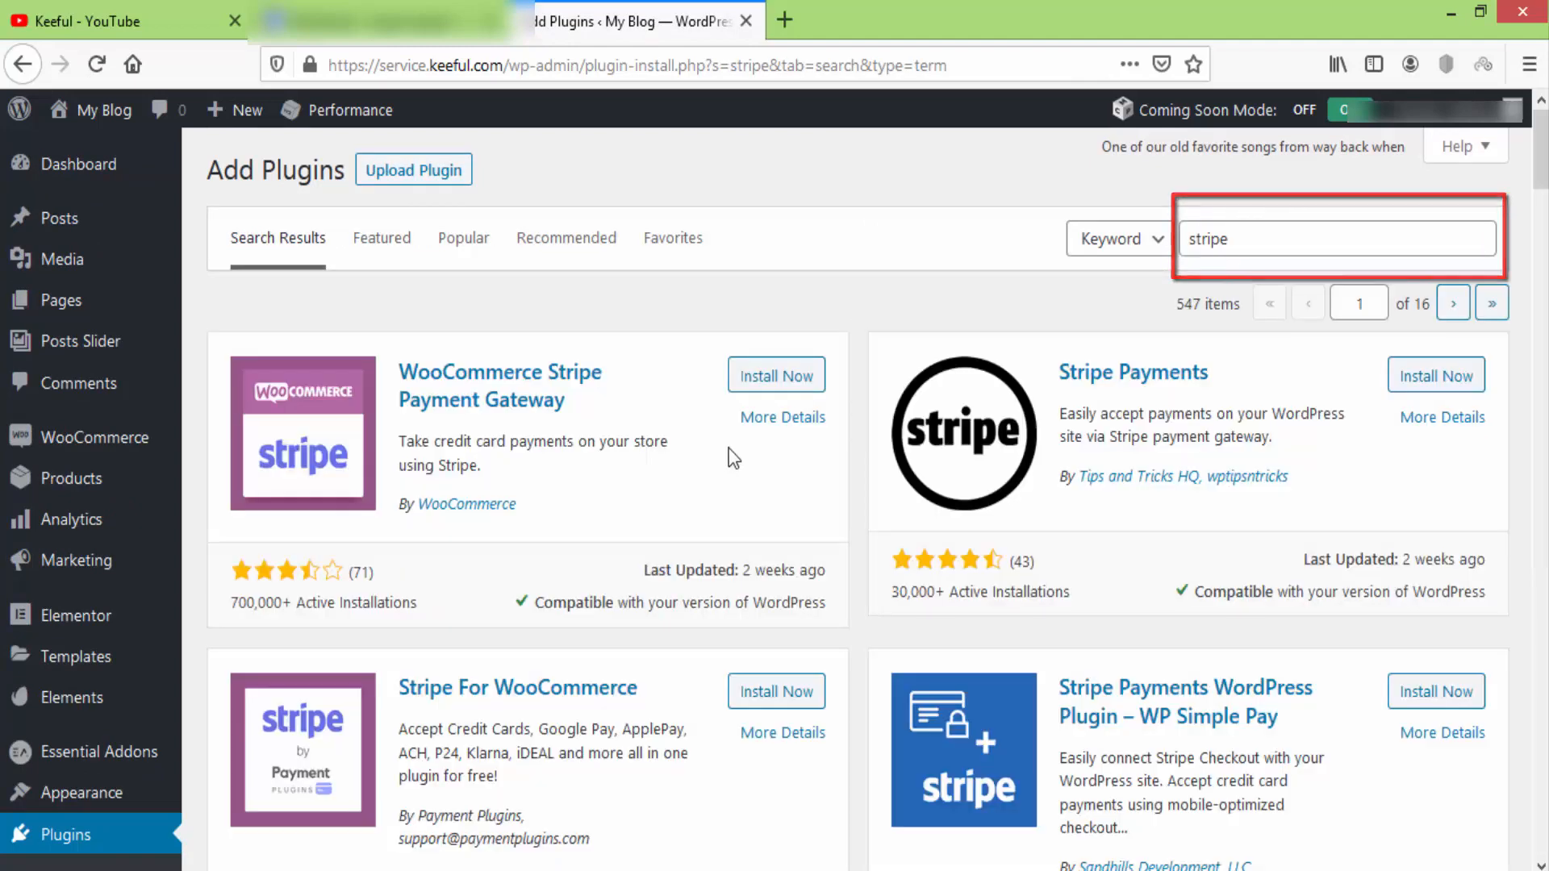
left_click(766, 374)
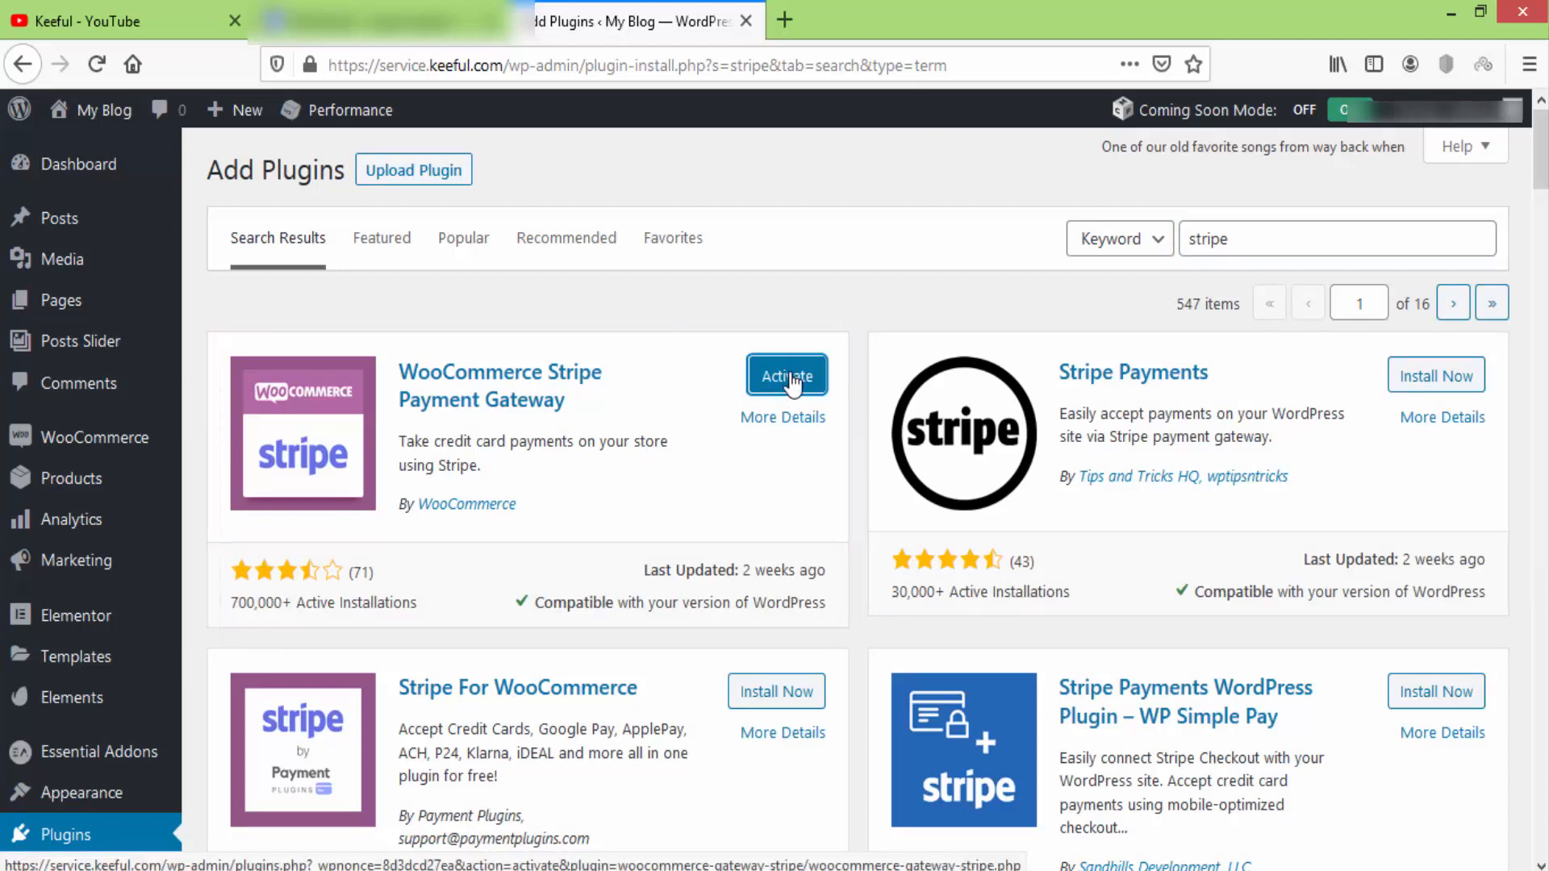
left_click(792, 384)
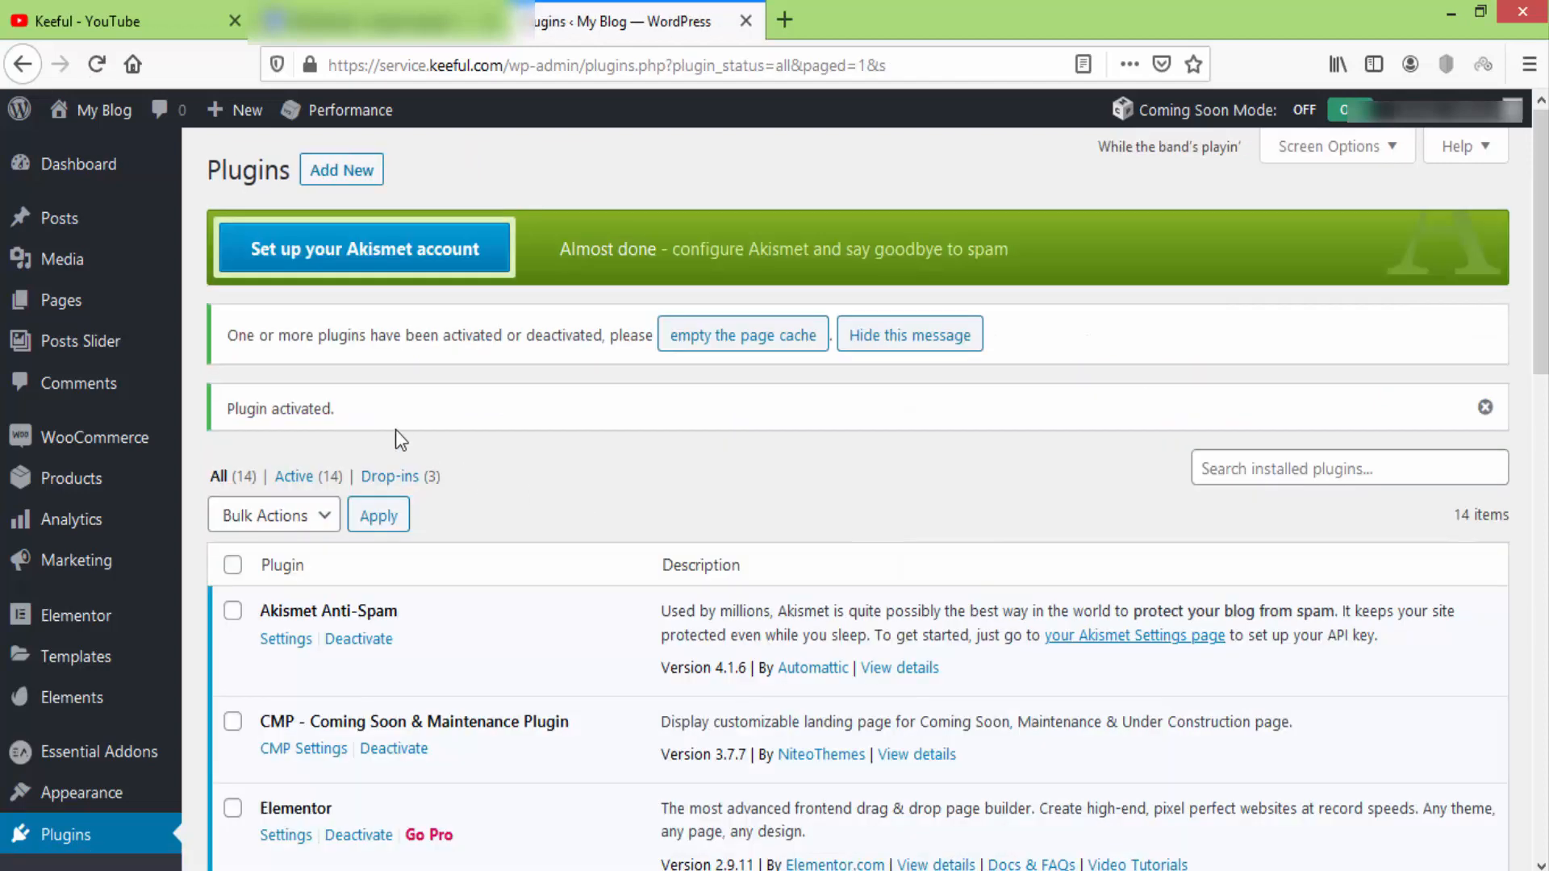
Go to WooCommerce Settings > Payments and open the Stripe – Credit Card setup page.
triple_click(331, 409)
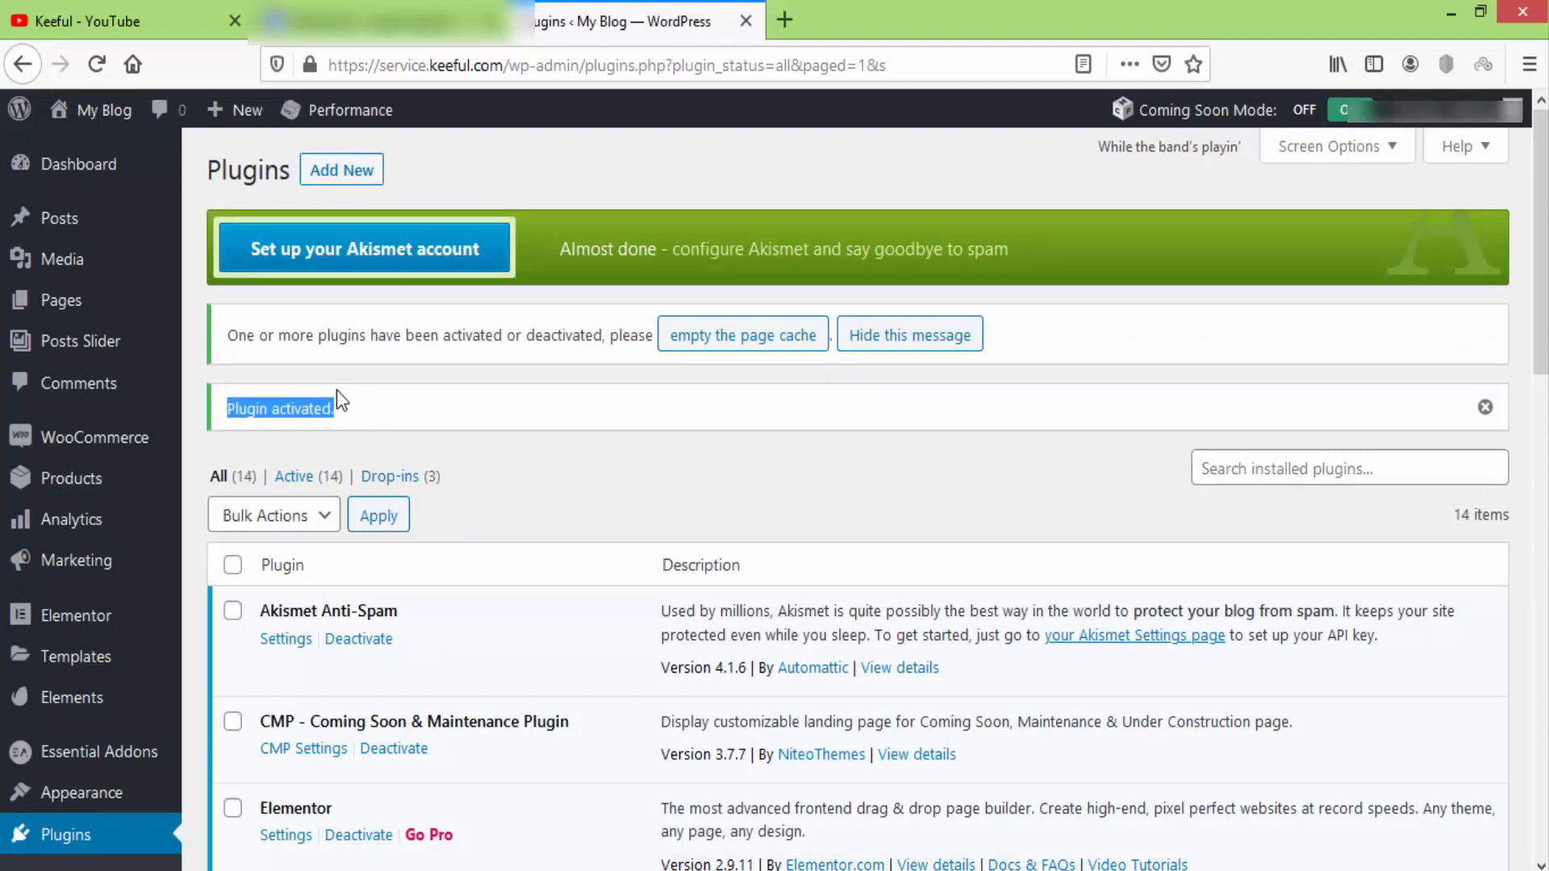
mouse_move(129, 436)
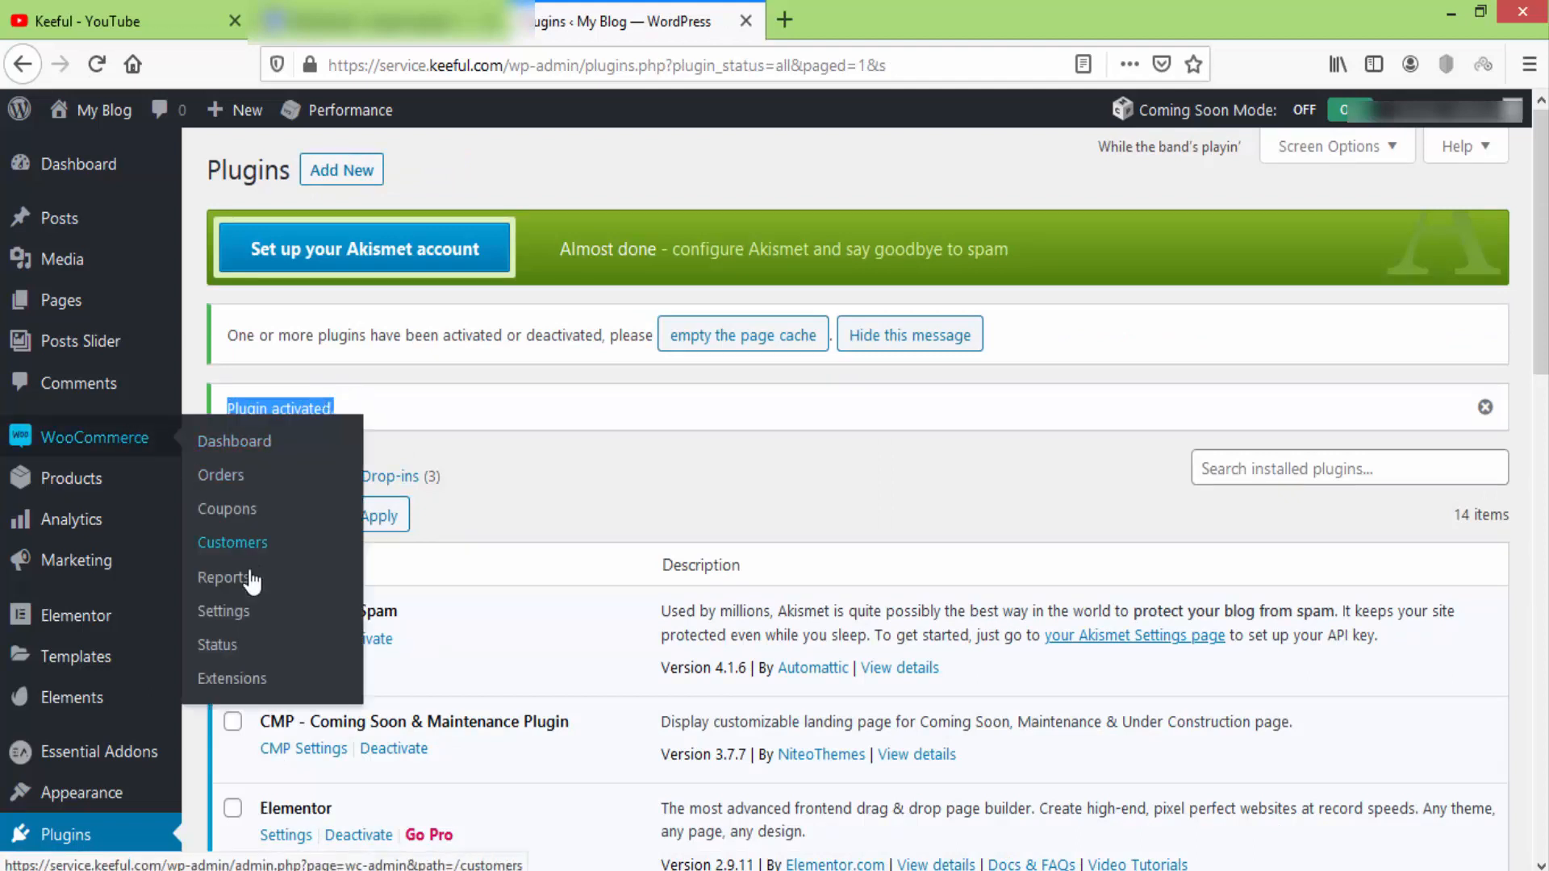
left_click(230, 613)
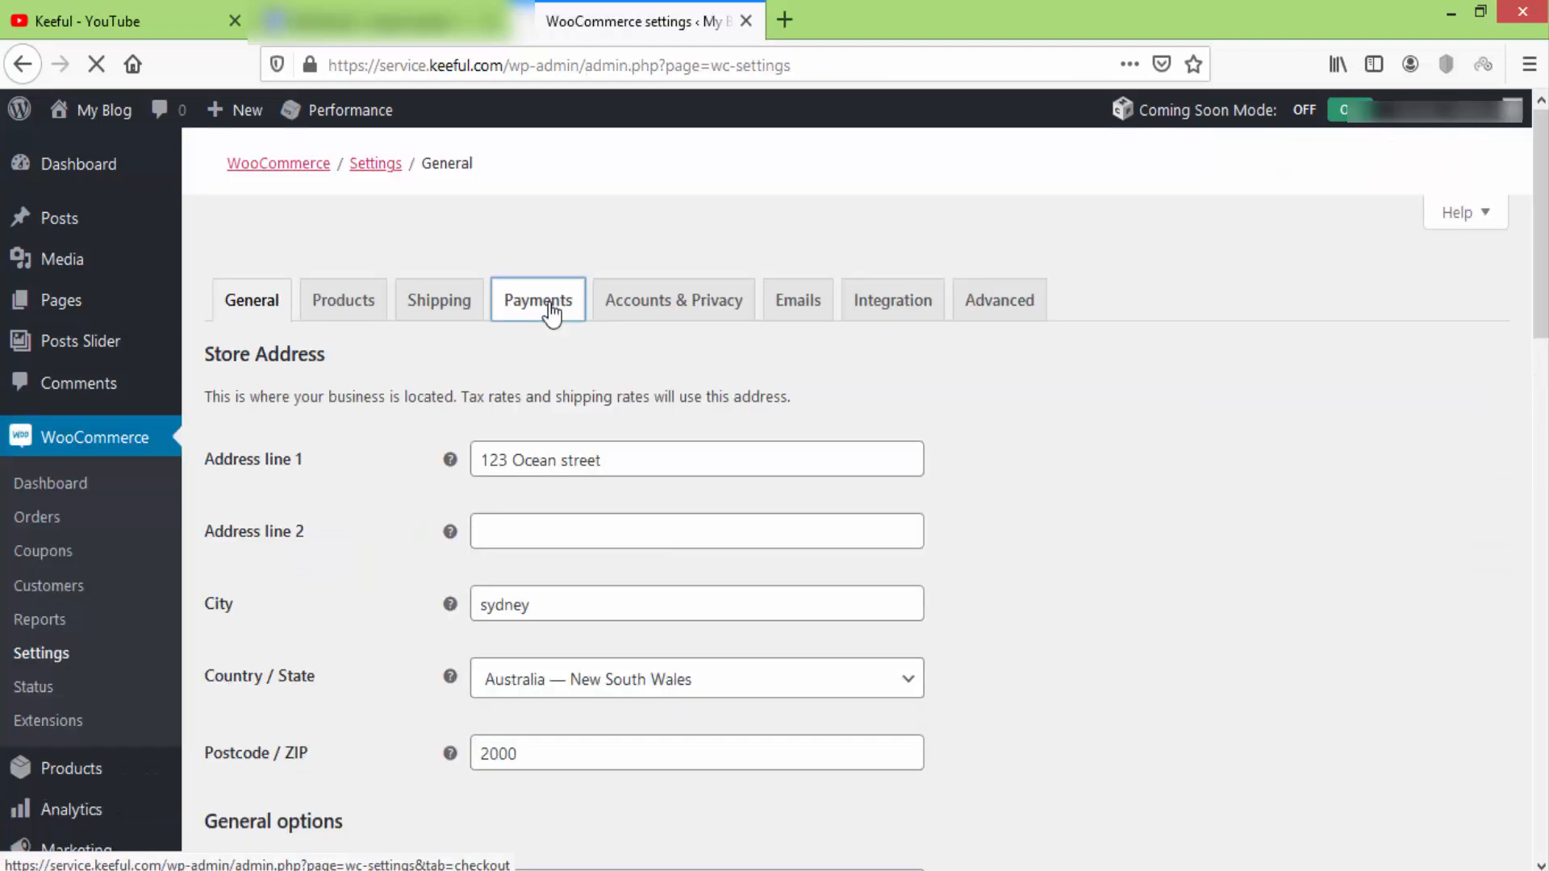
left_click(552, 313)
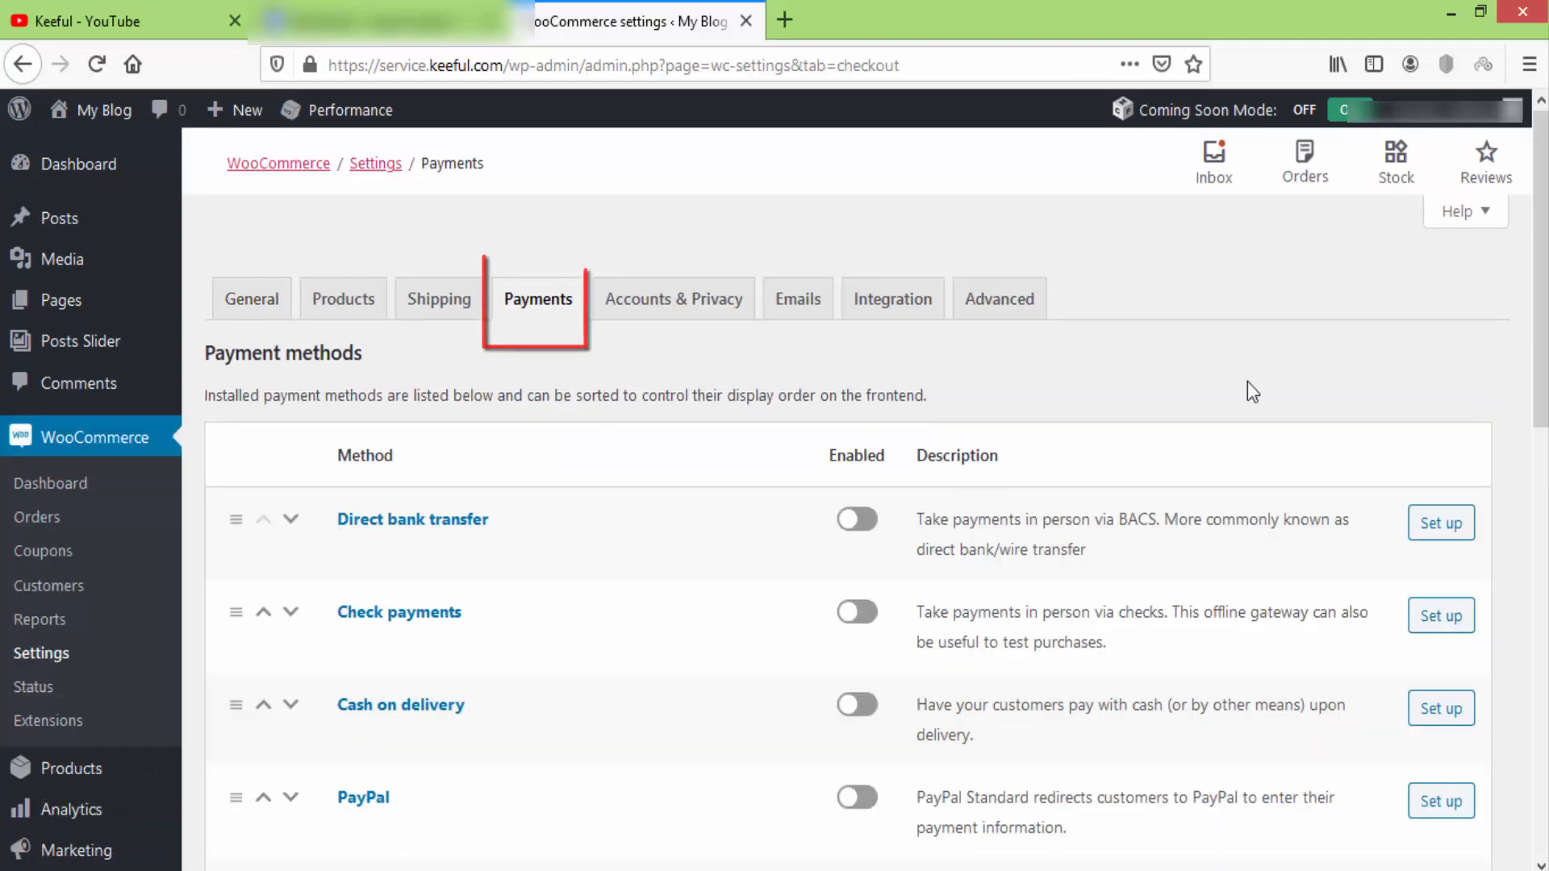
scroll(1247, 381, "down", 3)
scroll(1251, 390, "down", 3)
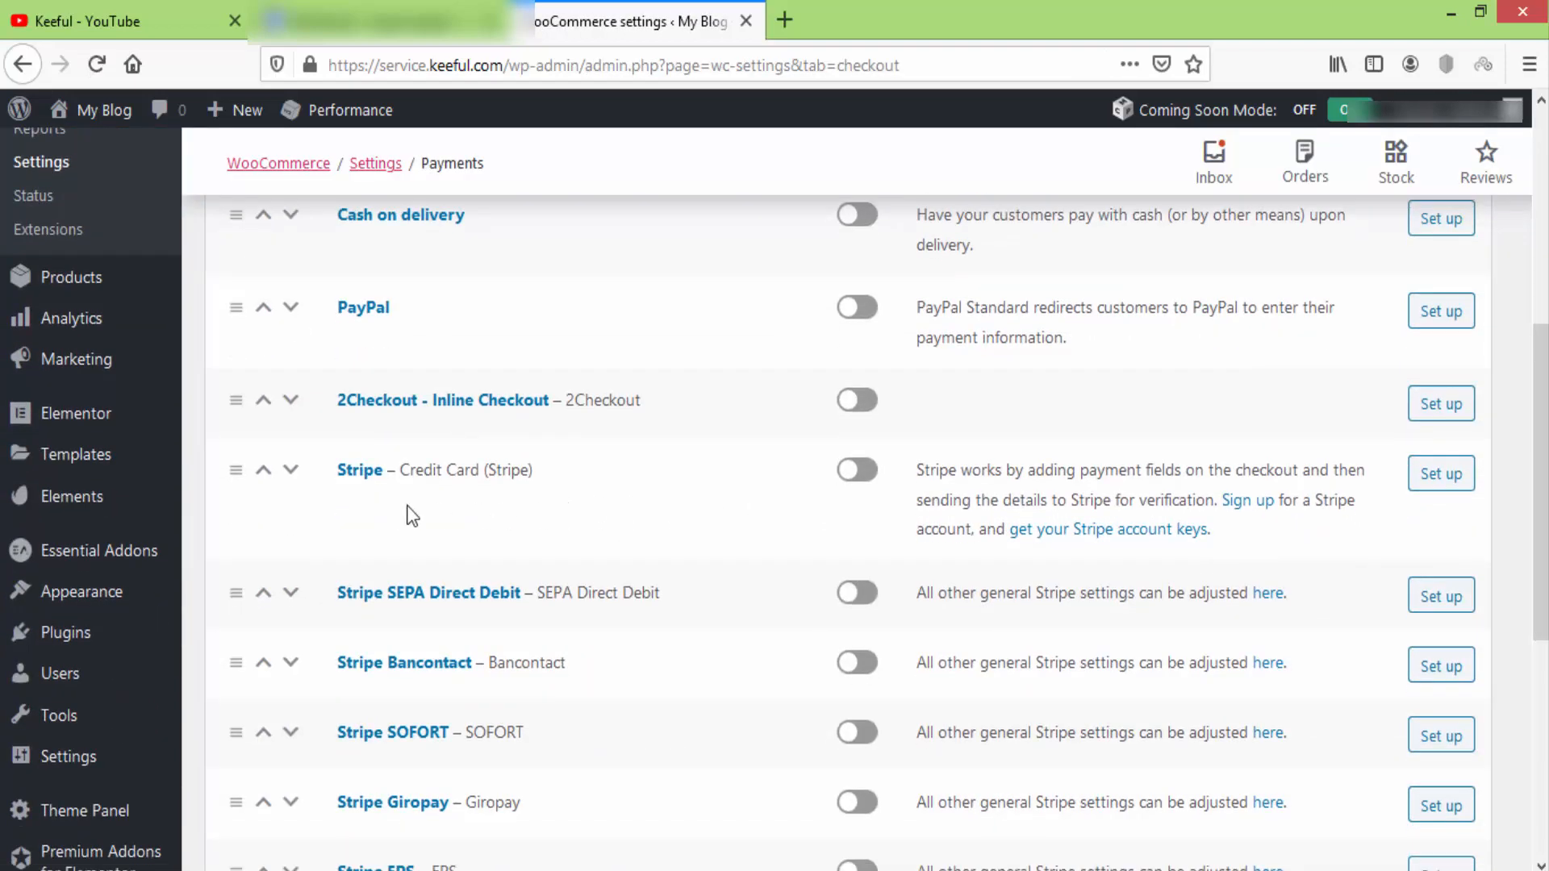
left_click_drag(403, 474, 532, 474)
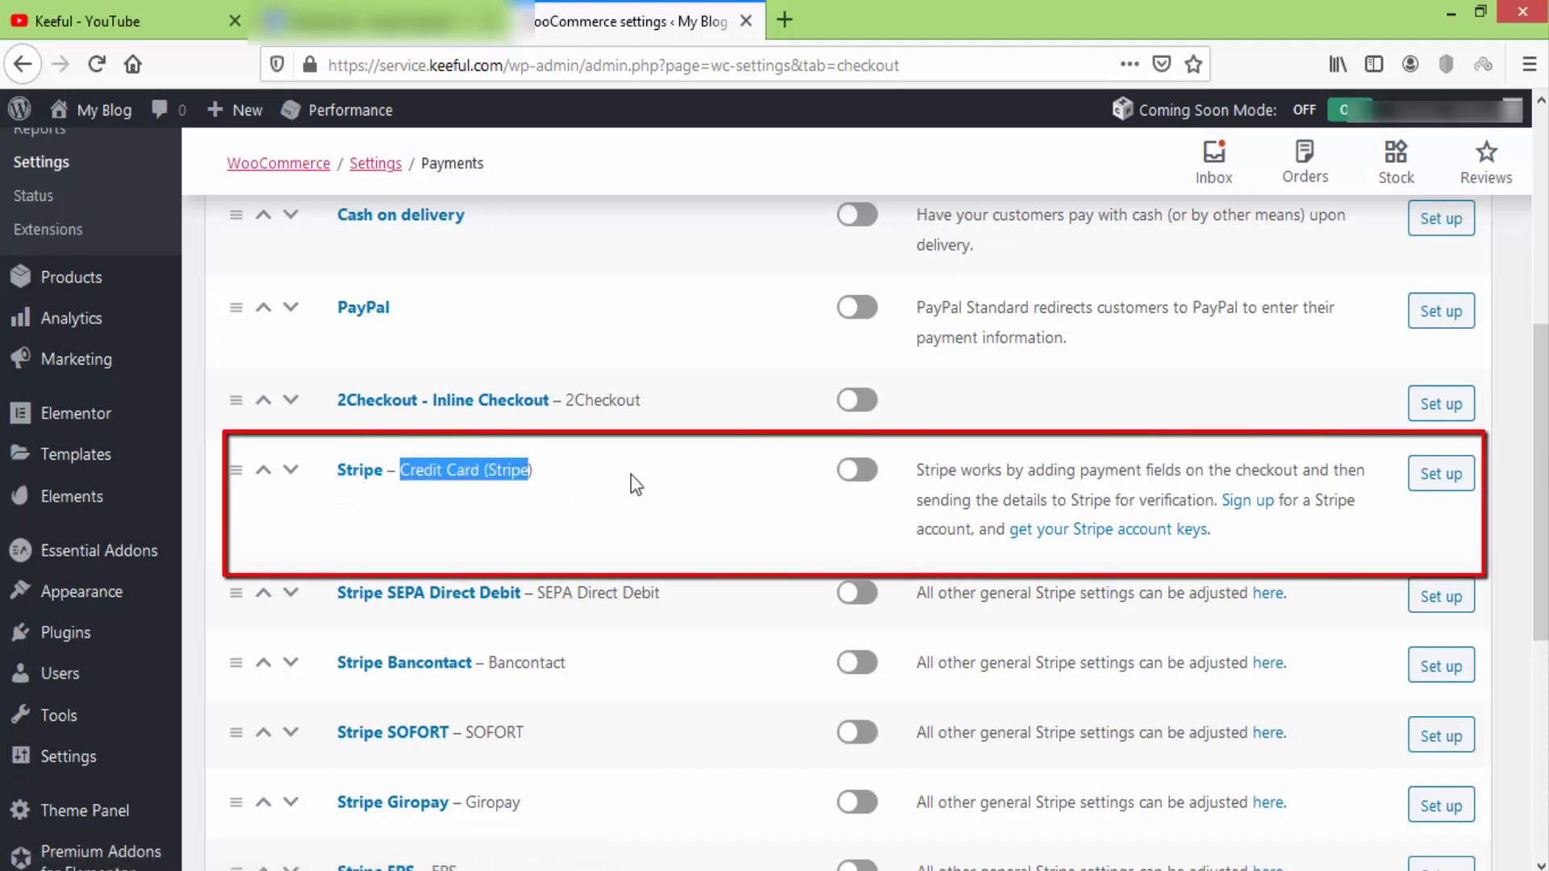
left_click(1434, 482)
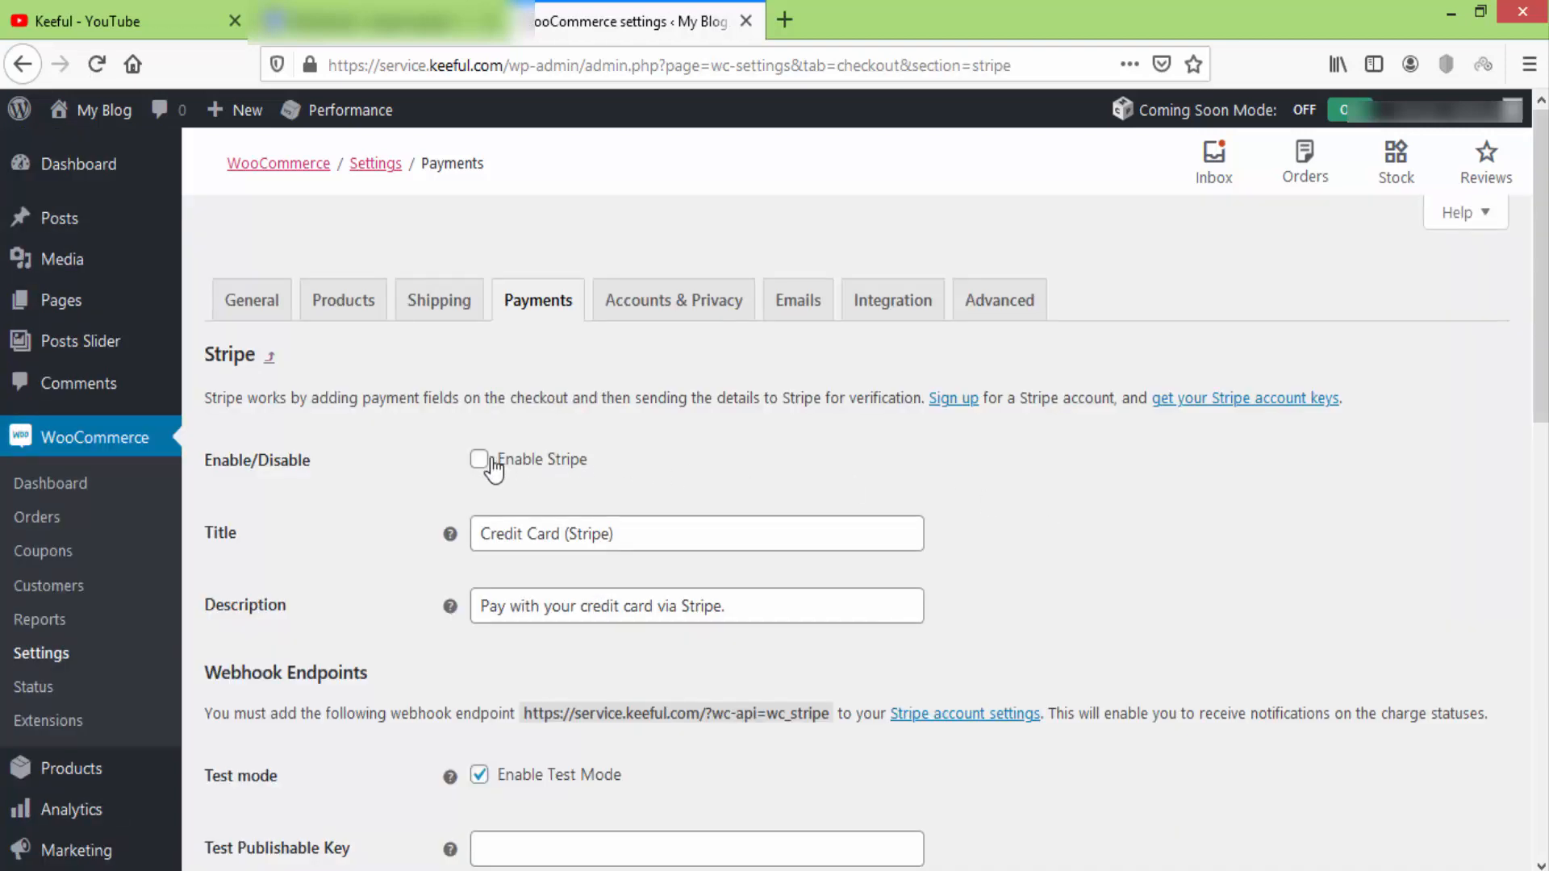
Enable the Stripe gateway and untick Enable Test Mode so the live key fields appear.
left_click(484, 462)
scroll(972, 490, "down", 6)
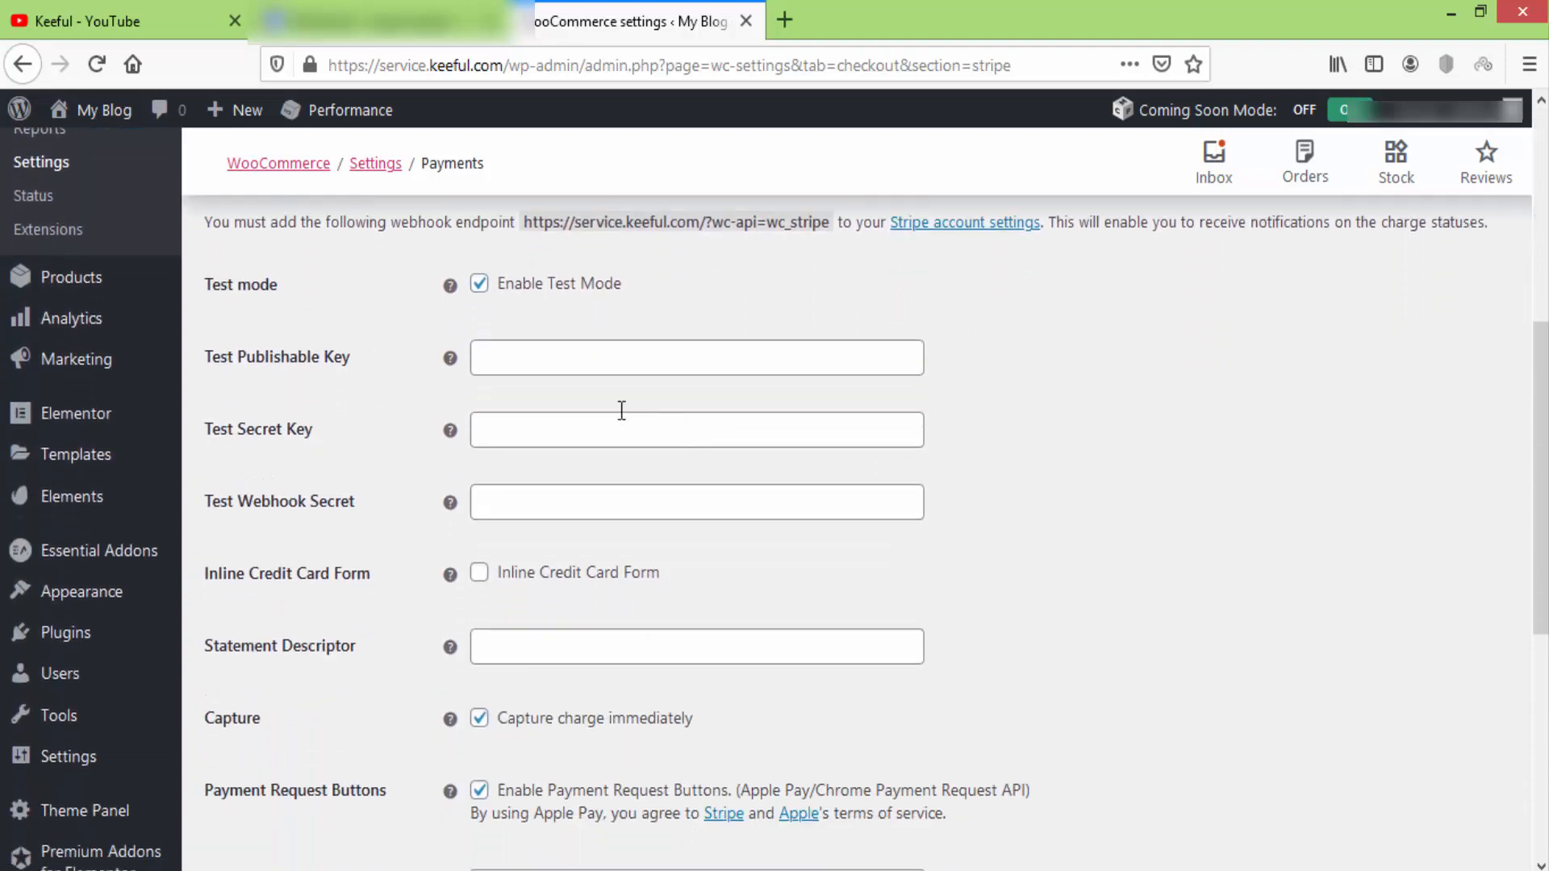
left_click(526, 295)
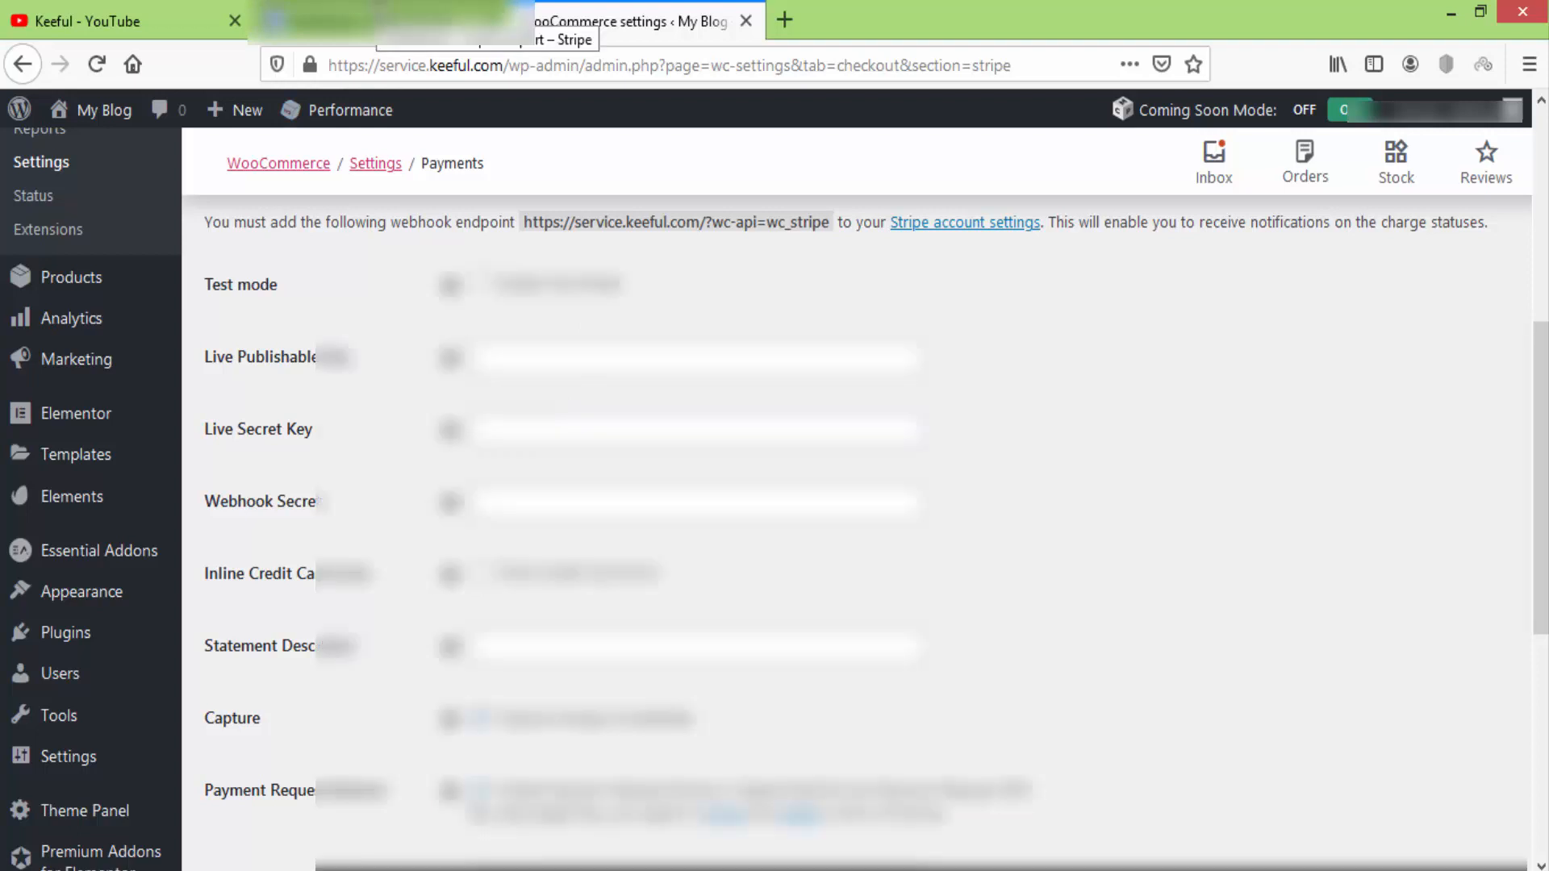
left_click(379, 21)
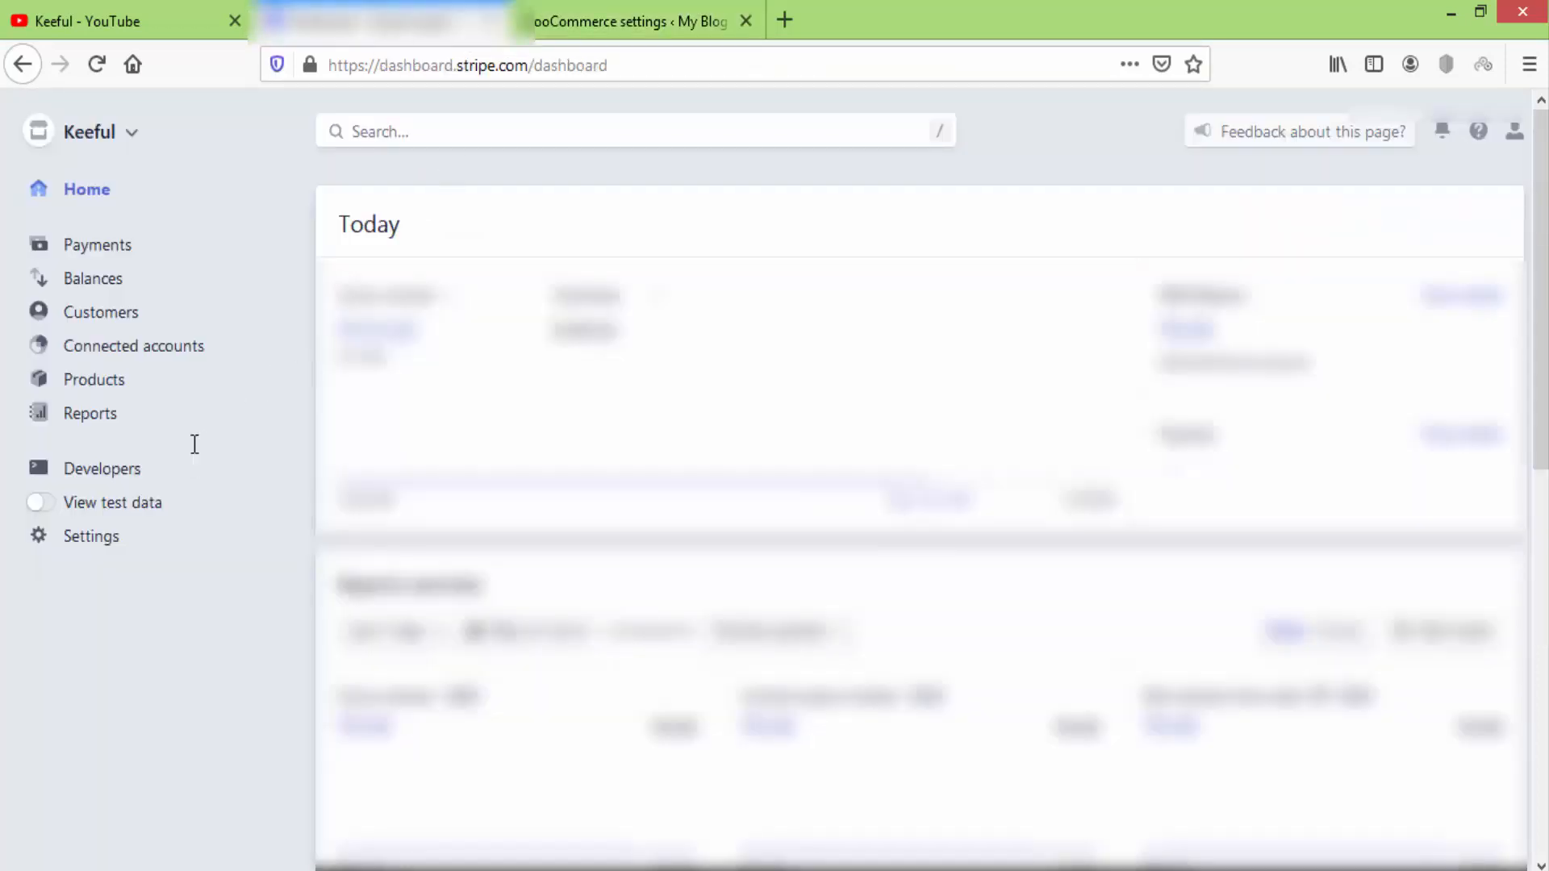
Copy the live publishable key from Stripe's Developers > API keys page.
left_click(116, 472)
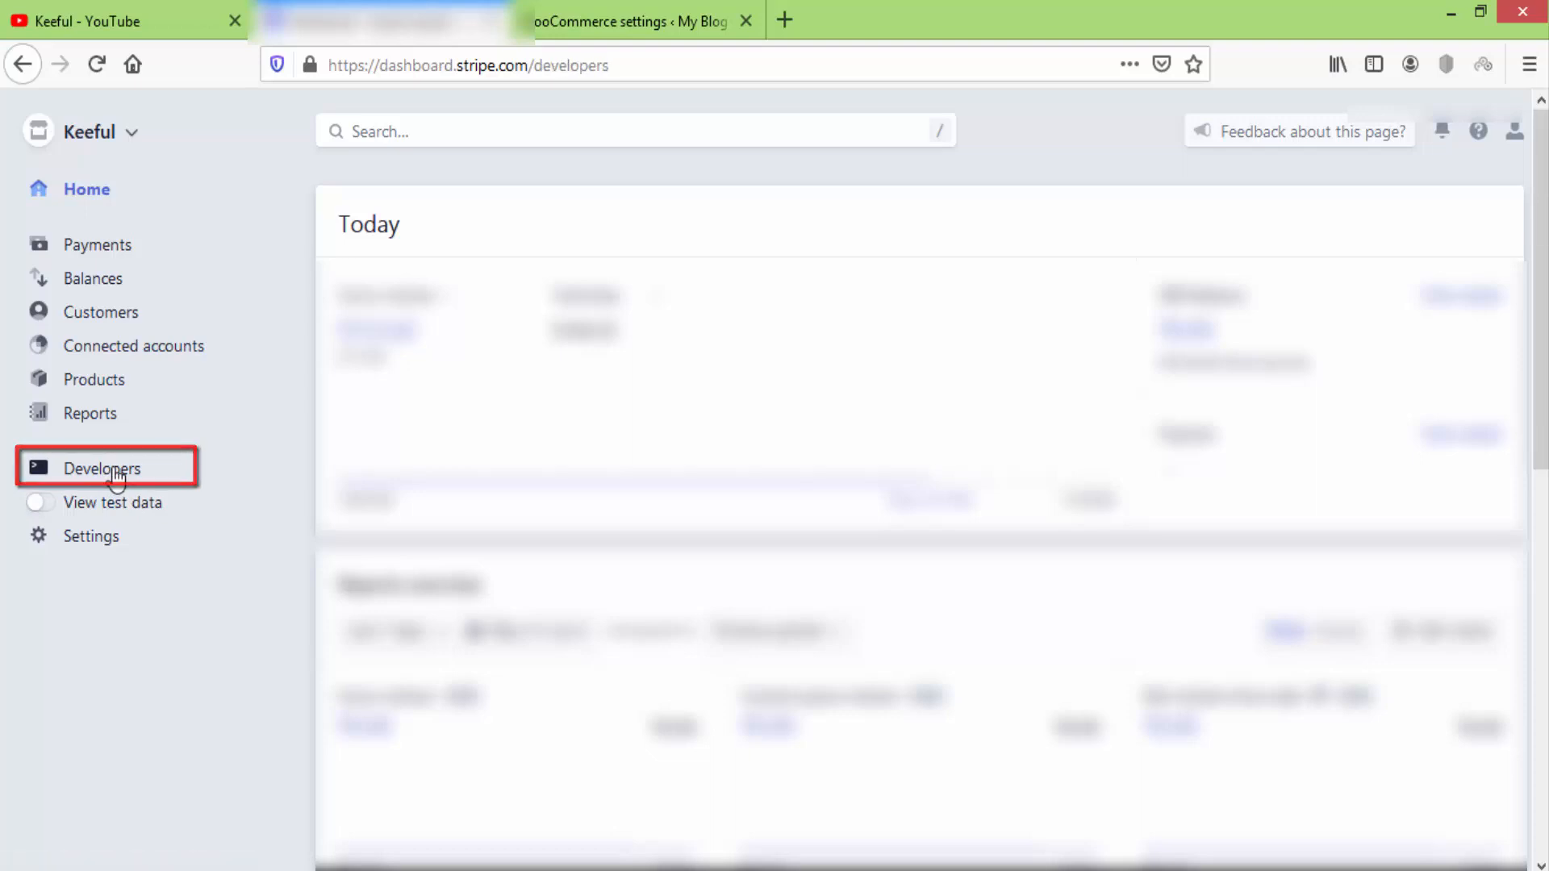
left_click(93, 505)
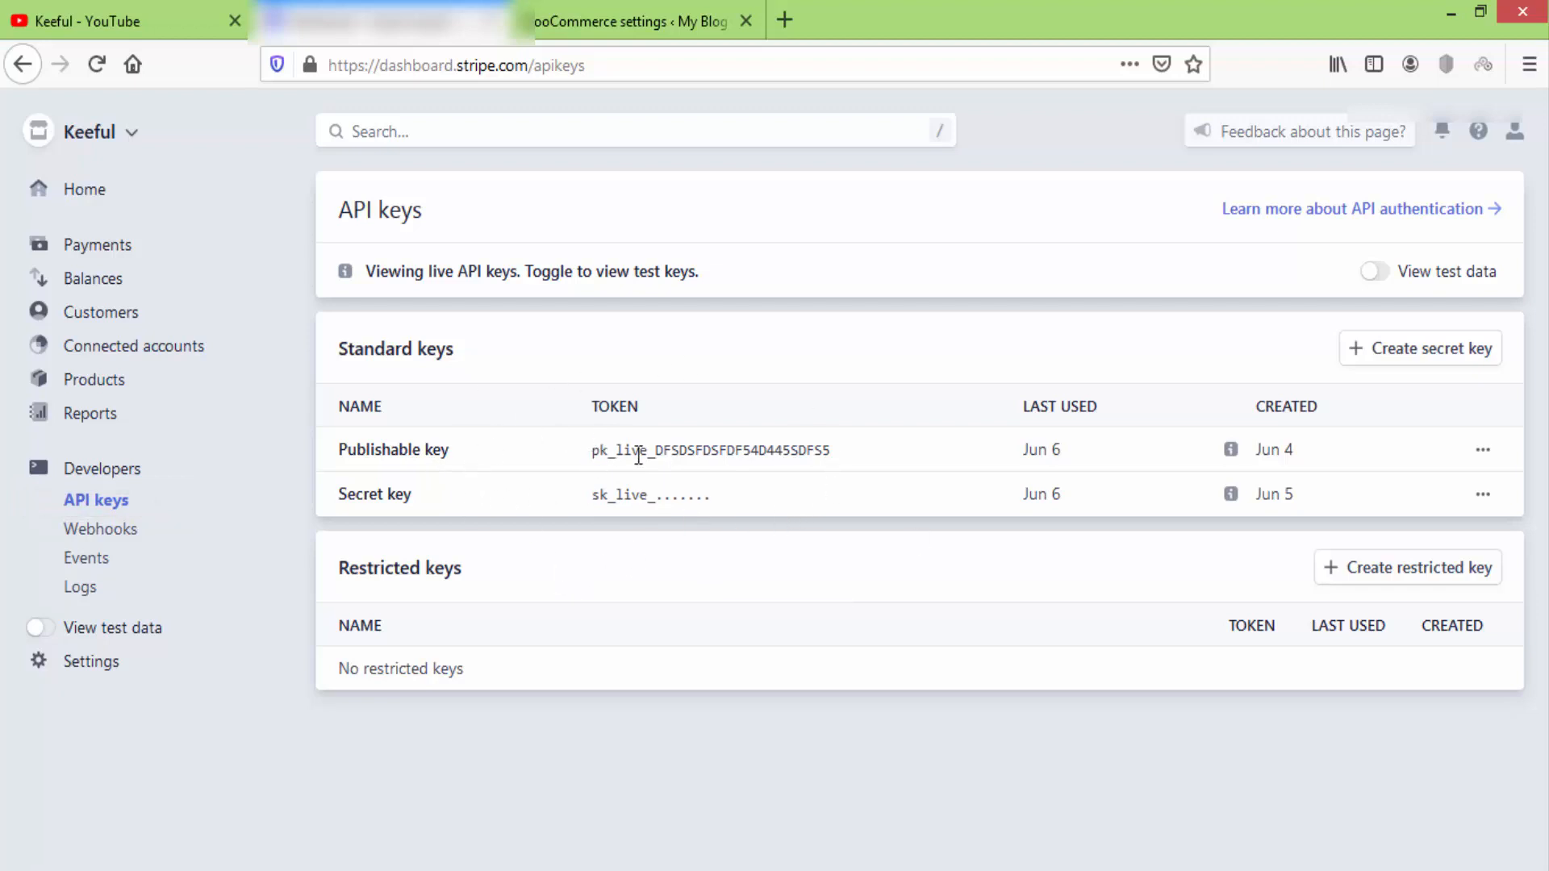
left_click_drag(638, 456, 830, 458)
right_click(797, 448)
left_click(829, 466)
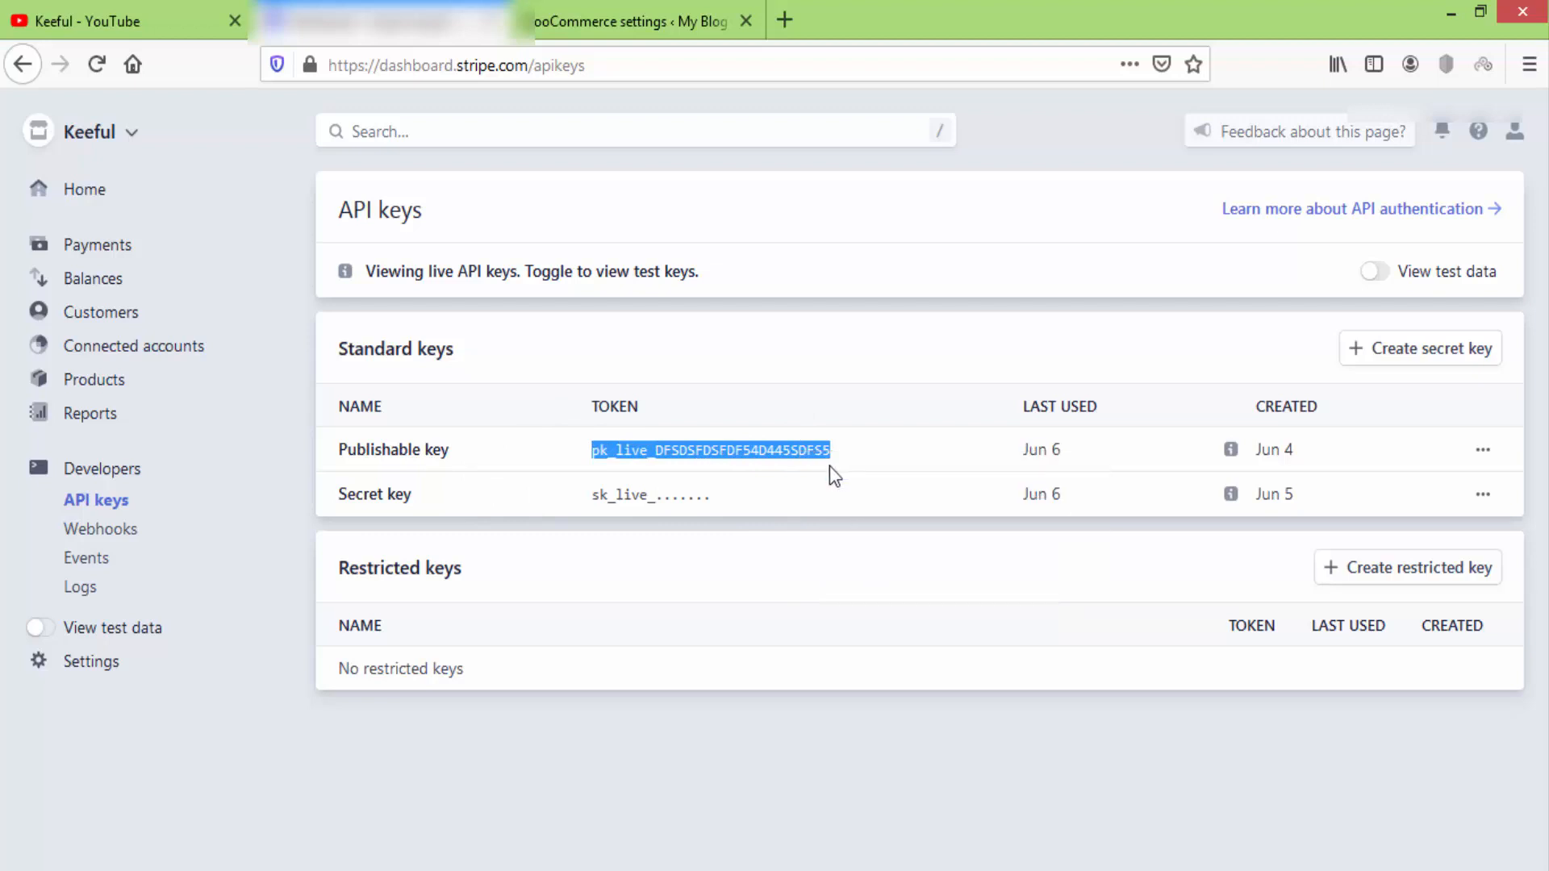
left_click(651, 1)
Paste the live publishable key into WooCommerce, compare it against Stripe, then clear the field.
left_click(547, 359)
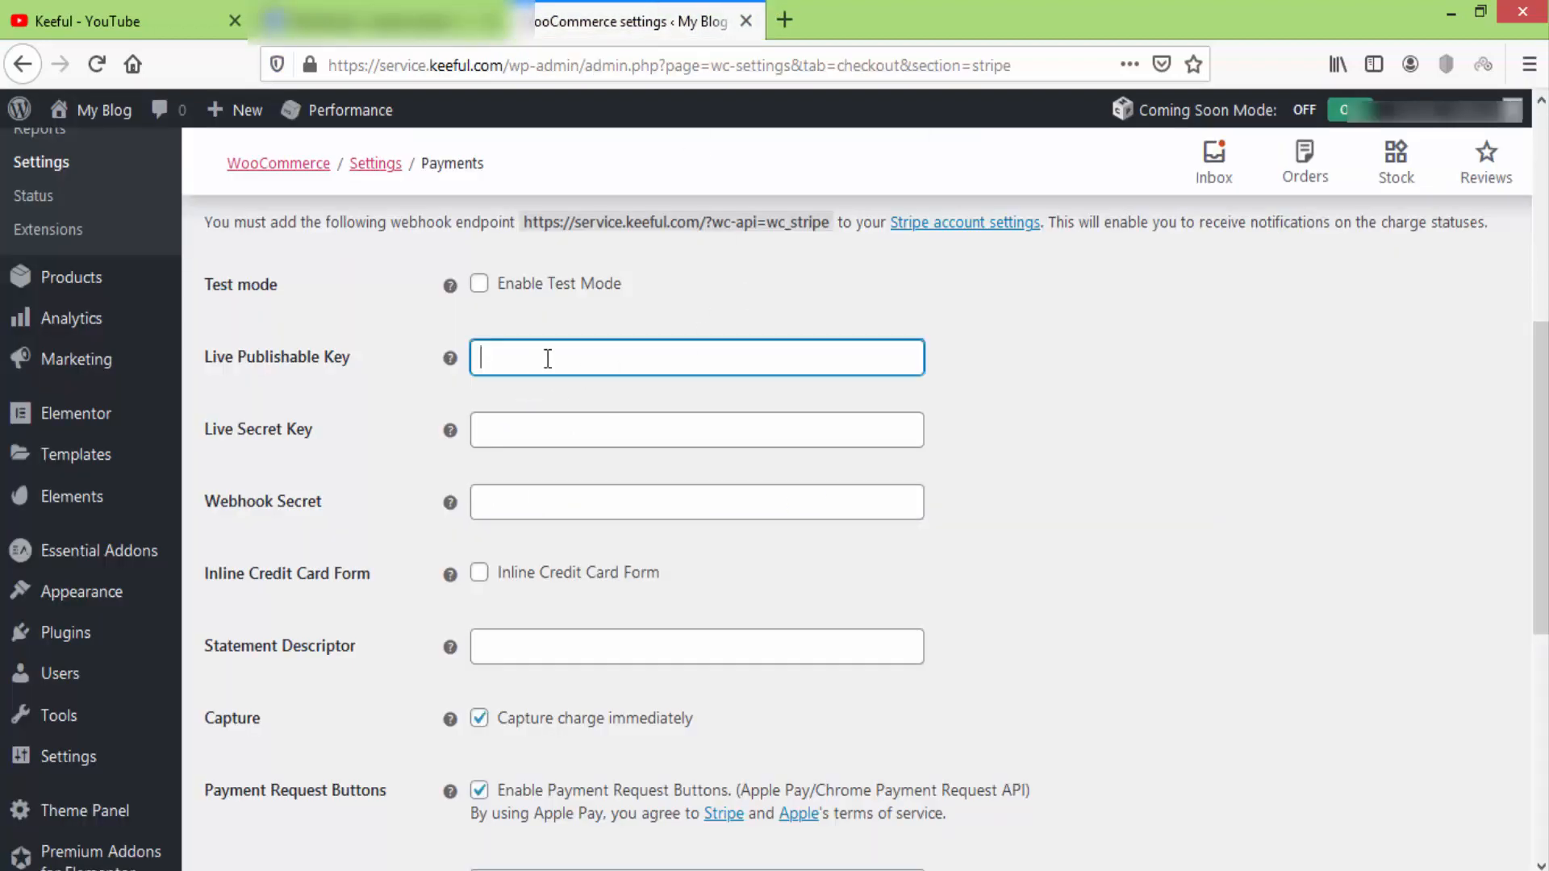
right_click(547, 358)
left_click(621, 492)
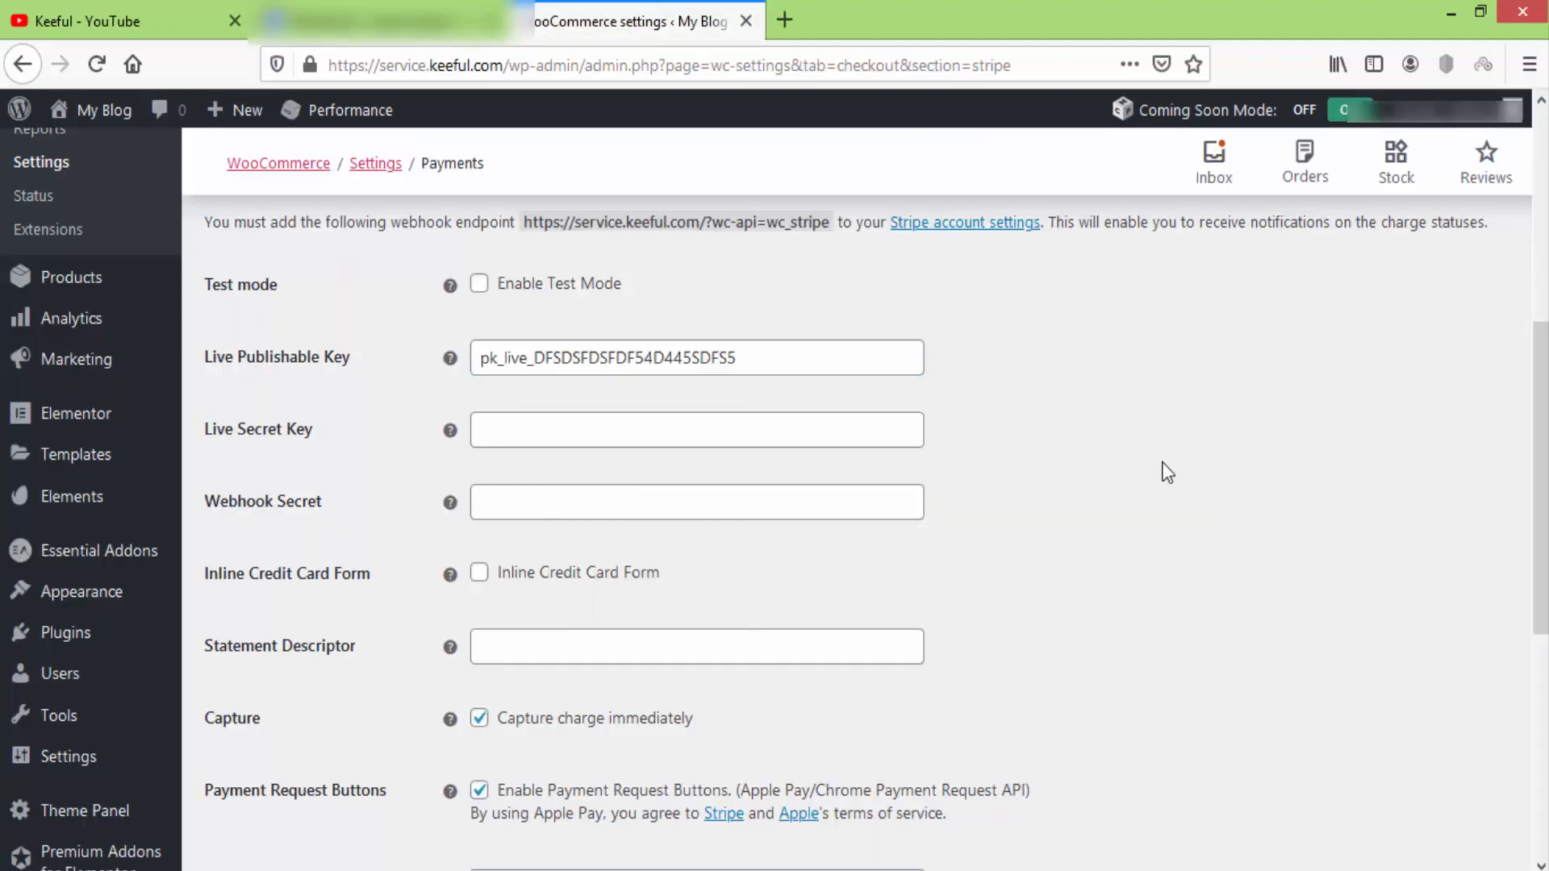
left_click(766, 360)
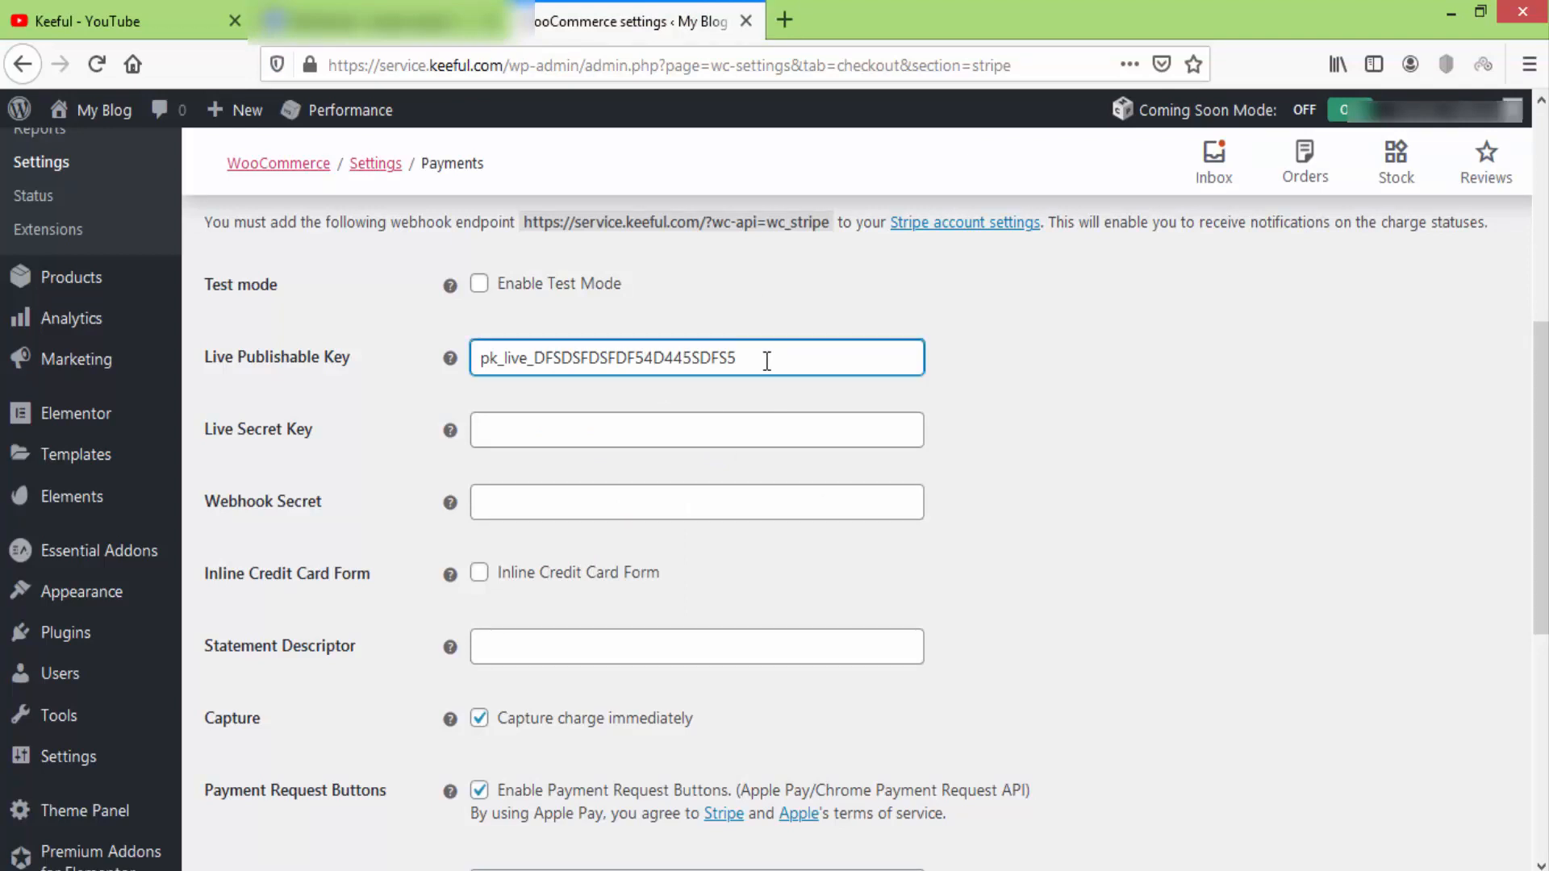
left_click(380, 21)
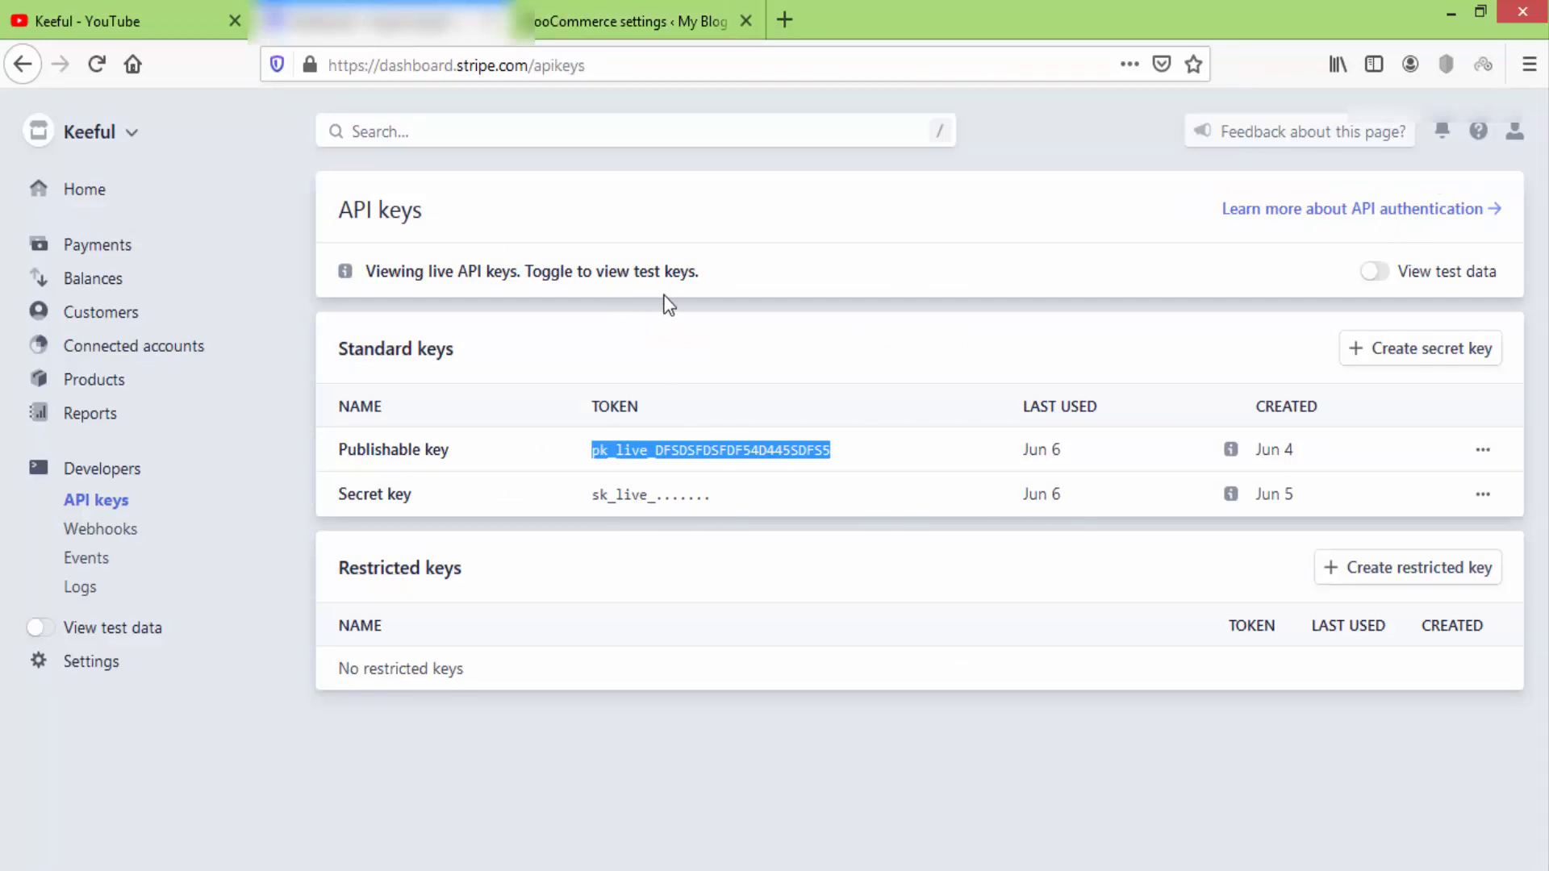
left_click(629, 21)
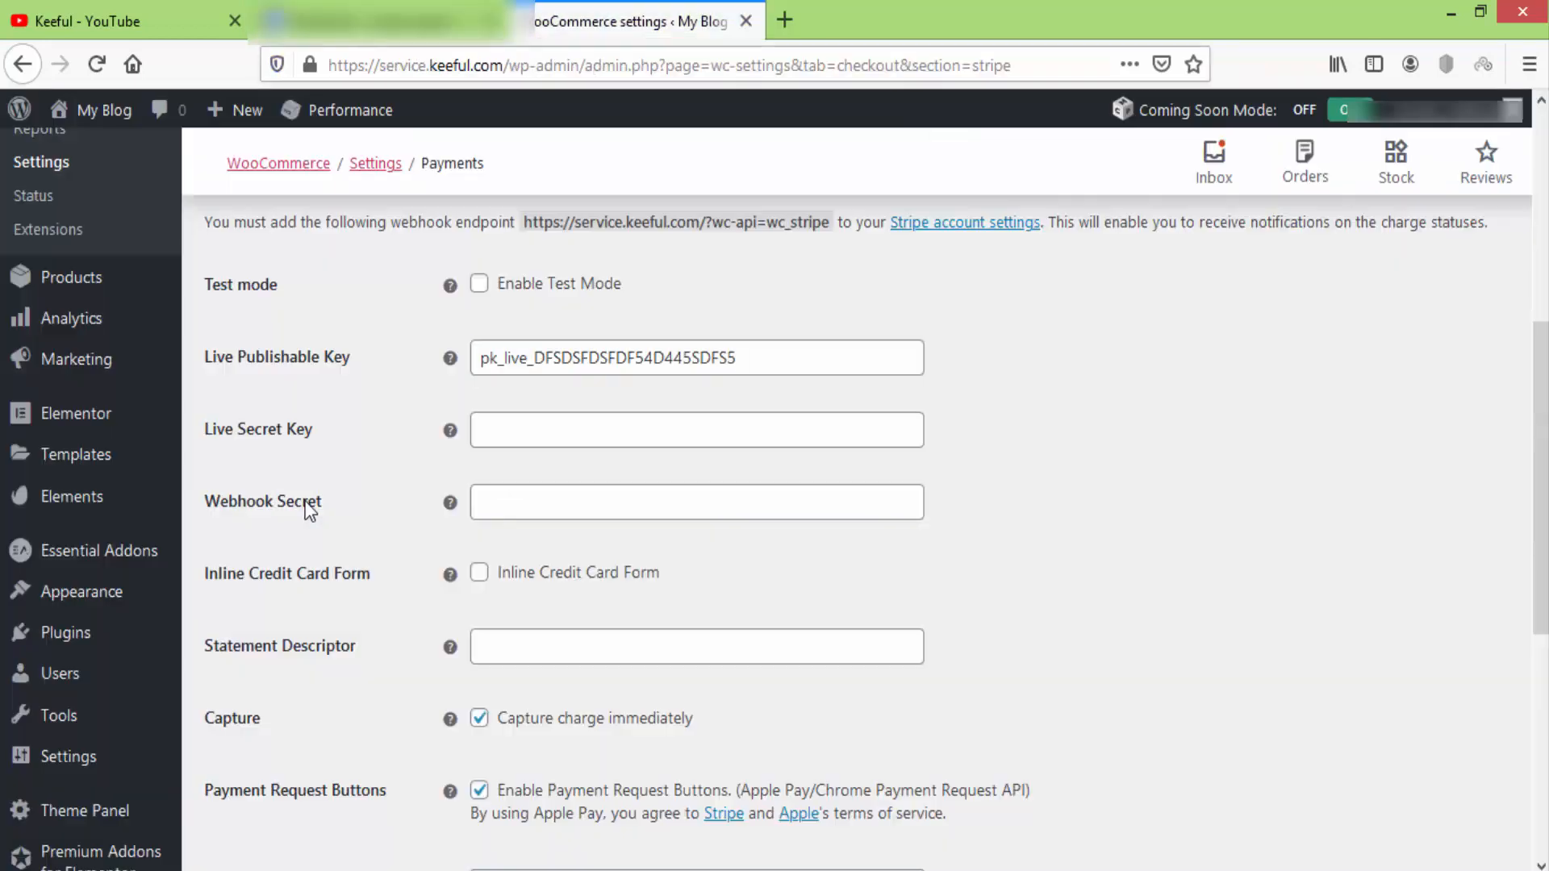
left_click(379, 21)
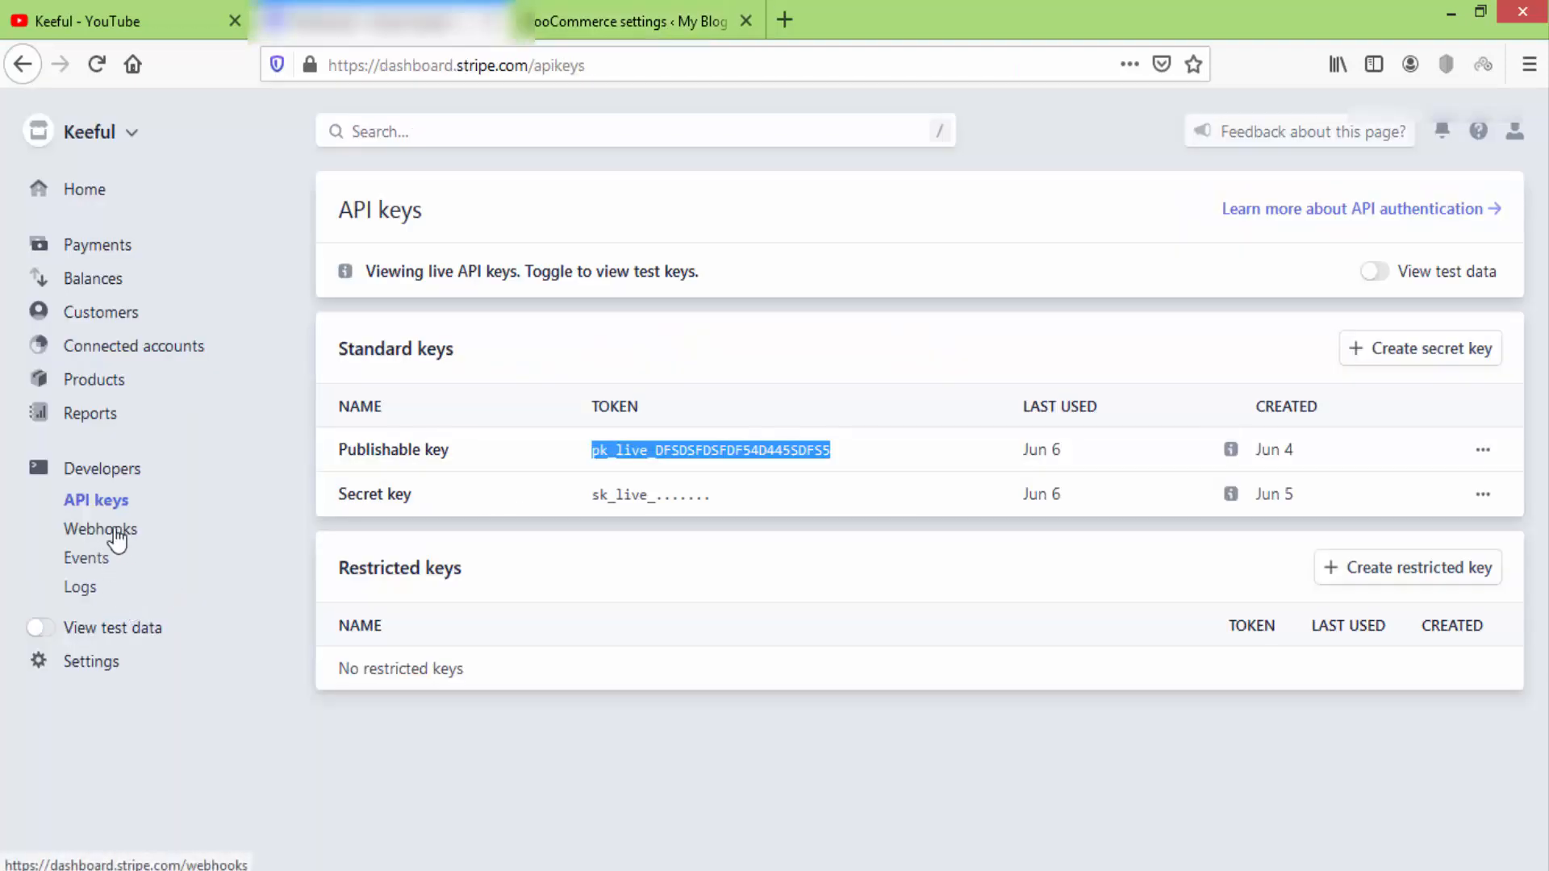
left_click(576, 23)
left_click_drag(749, 361, 478, 361)
key("BackSpace")
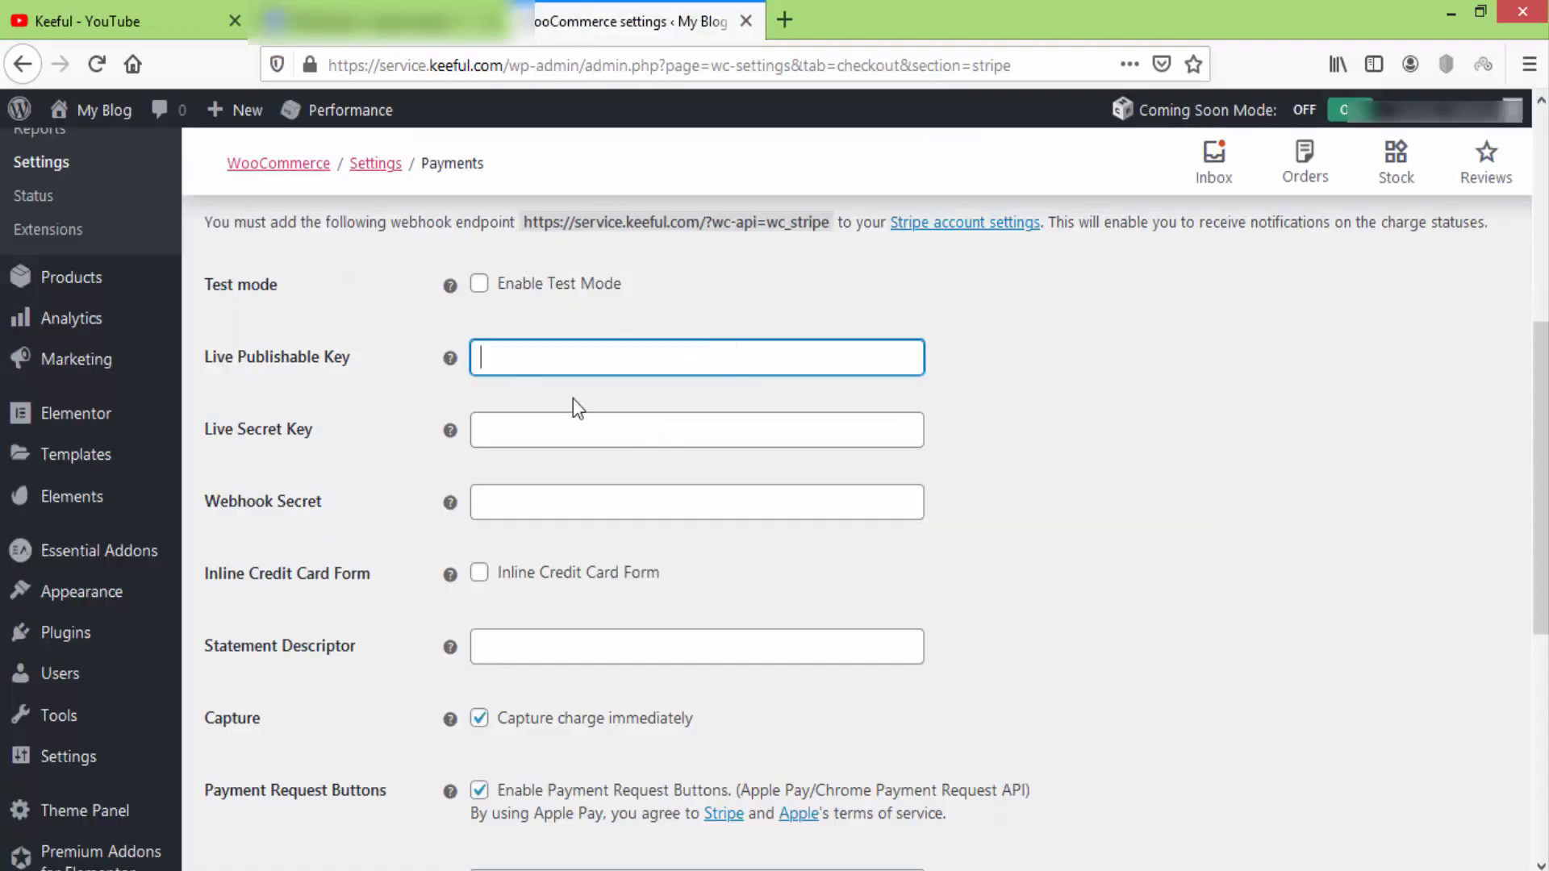
Turn on Stripe test mode, exposing the empty Test Publishable Key and Test Secret Key fields.
left_click(656, 309)
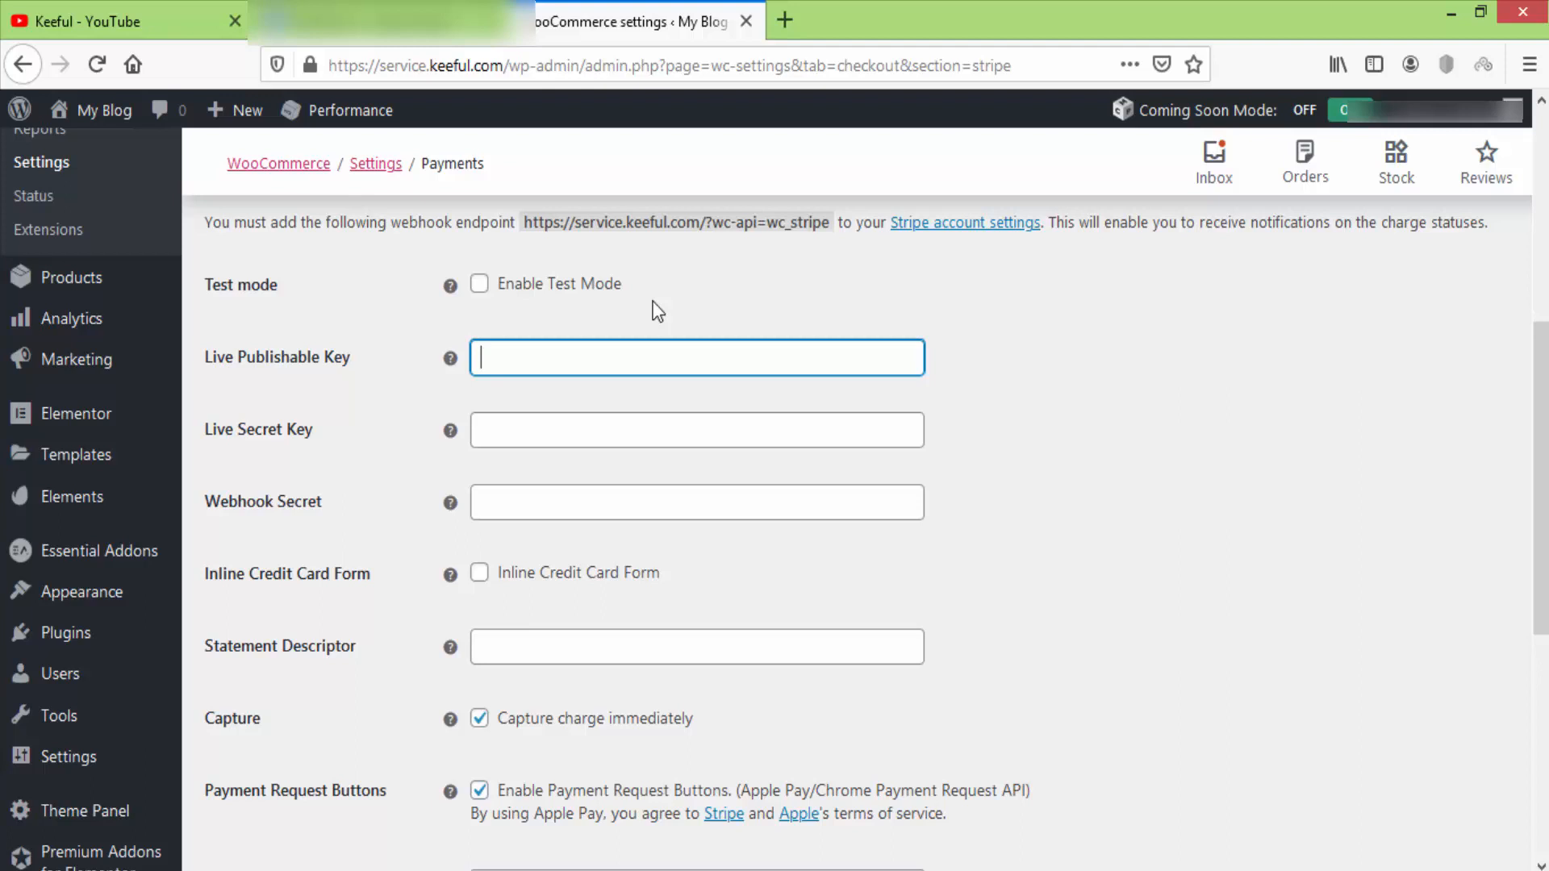
left_click(479, 284)
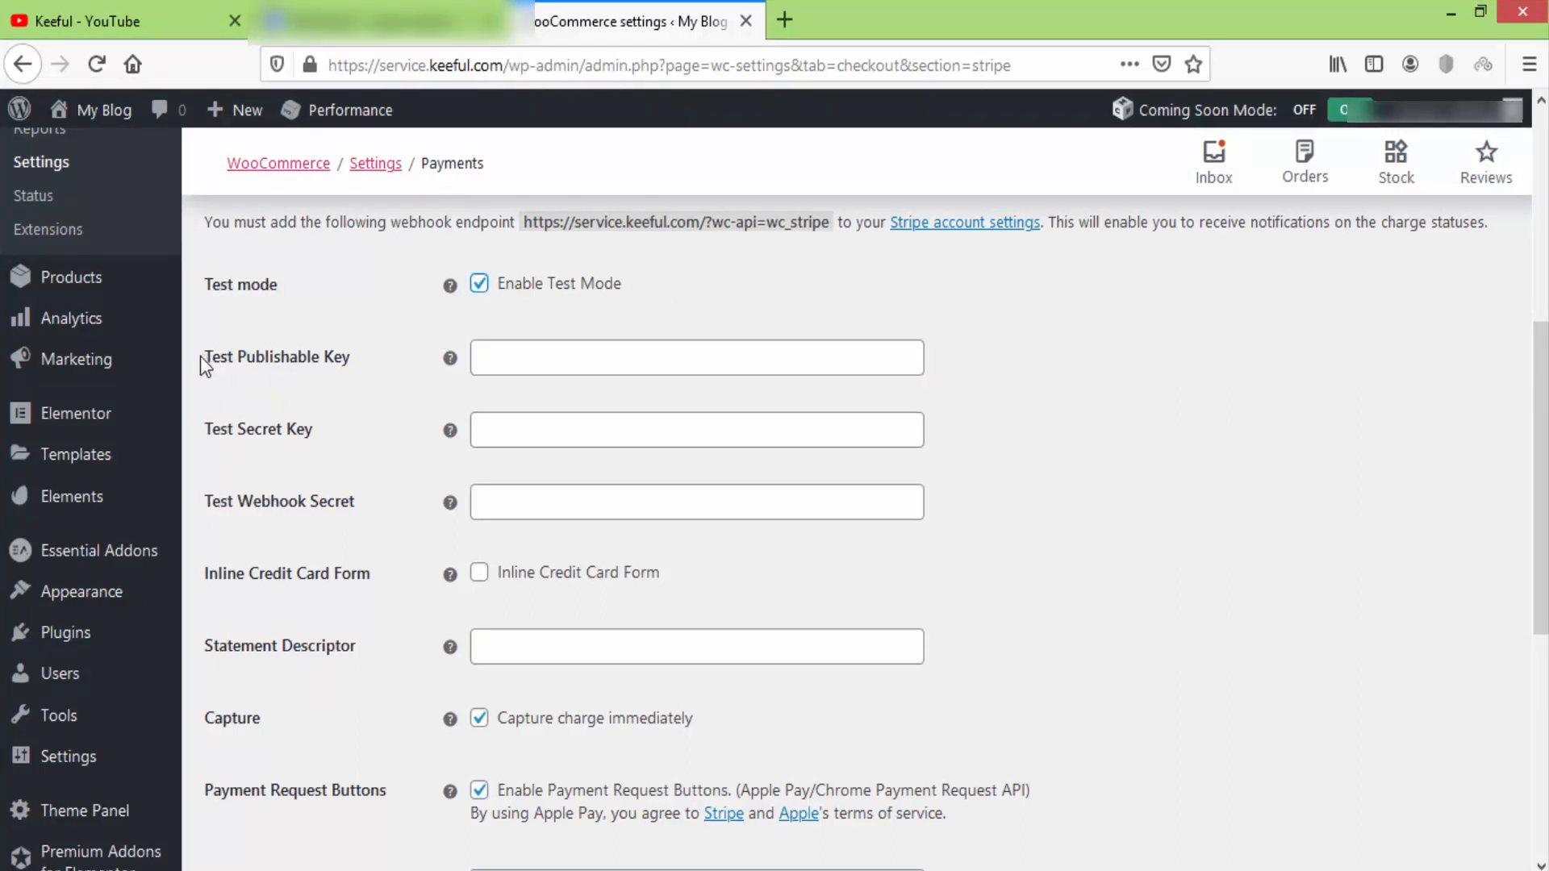
left_click_drag(203, 355, 350, 361)
left_click_drag(202, 433, 331, 453)
left_click(331, 453)
left_click(379, 21)
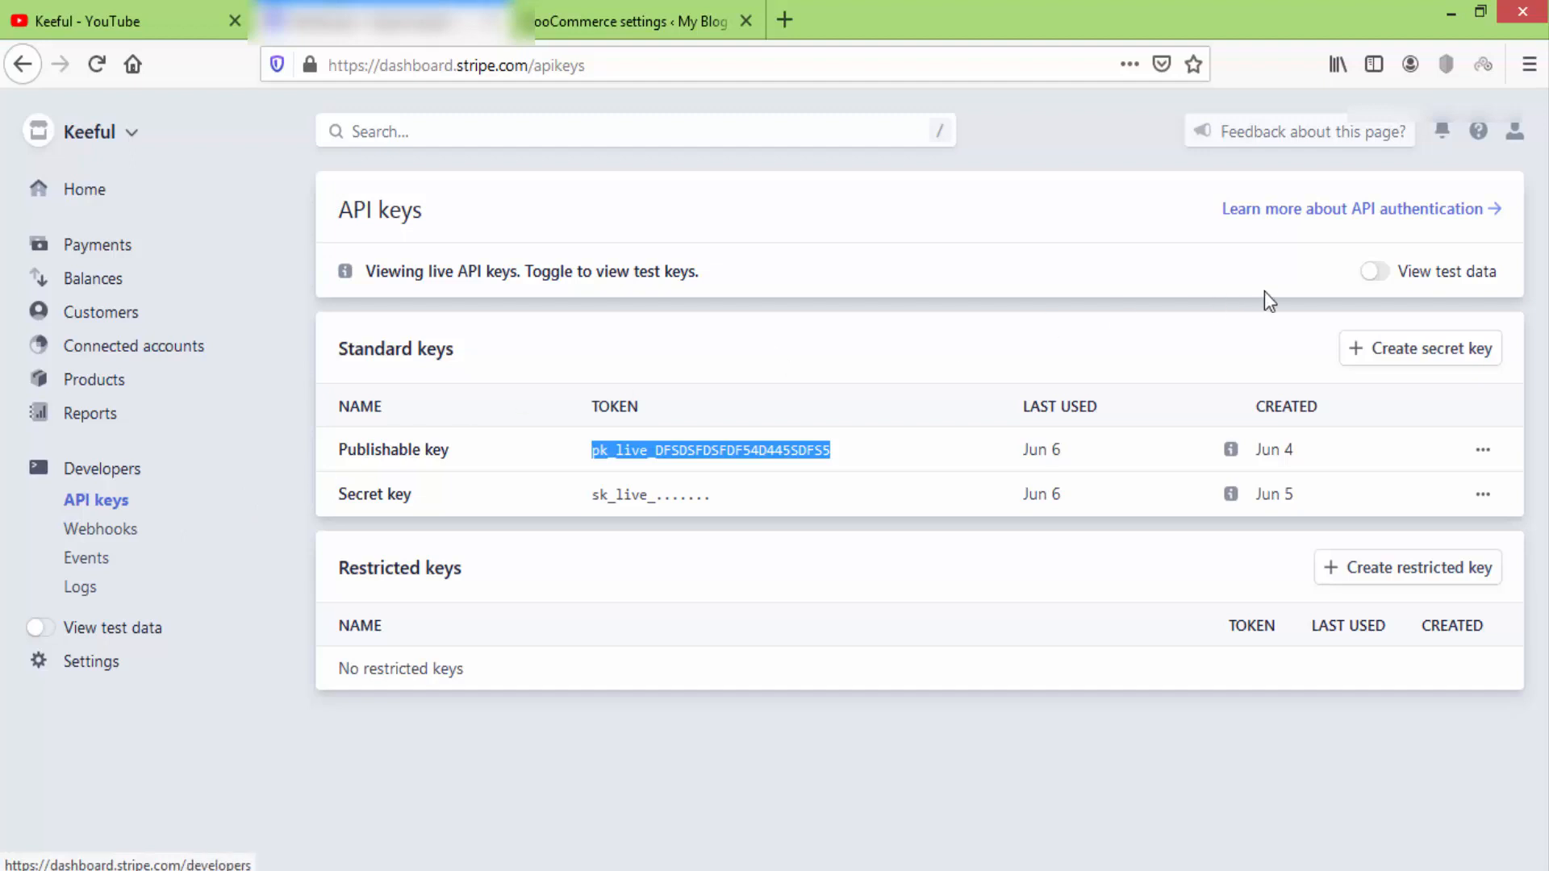
Switch Stripe to test data and paste the test publishable key into WooCommerce's Test Publishable Key field.
left_click(1384, 279)
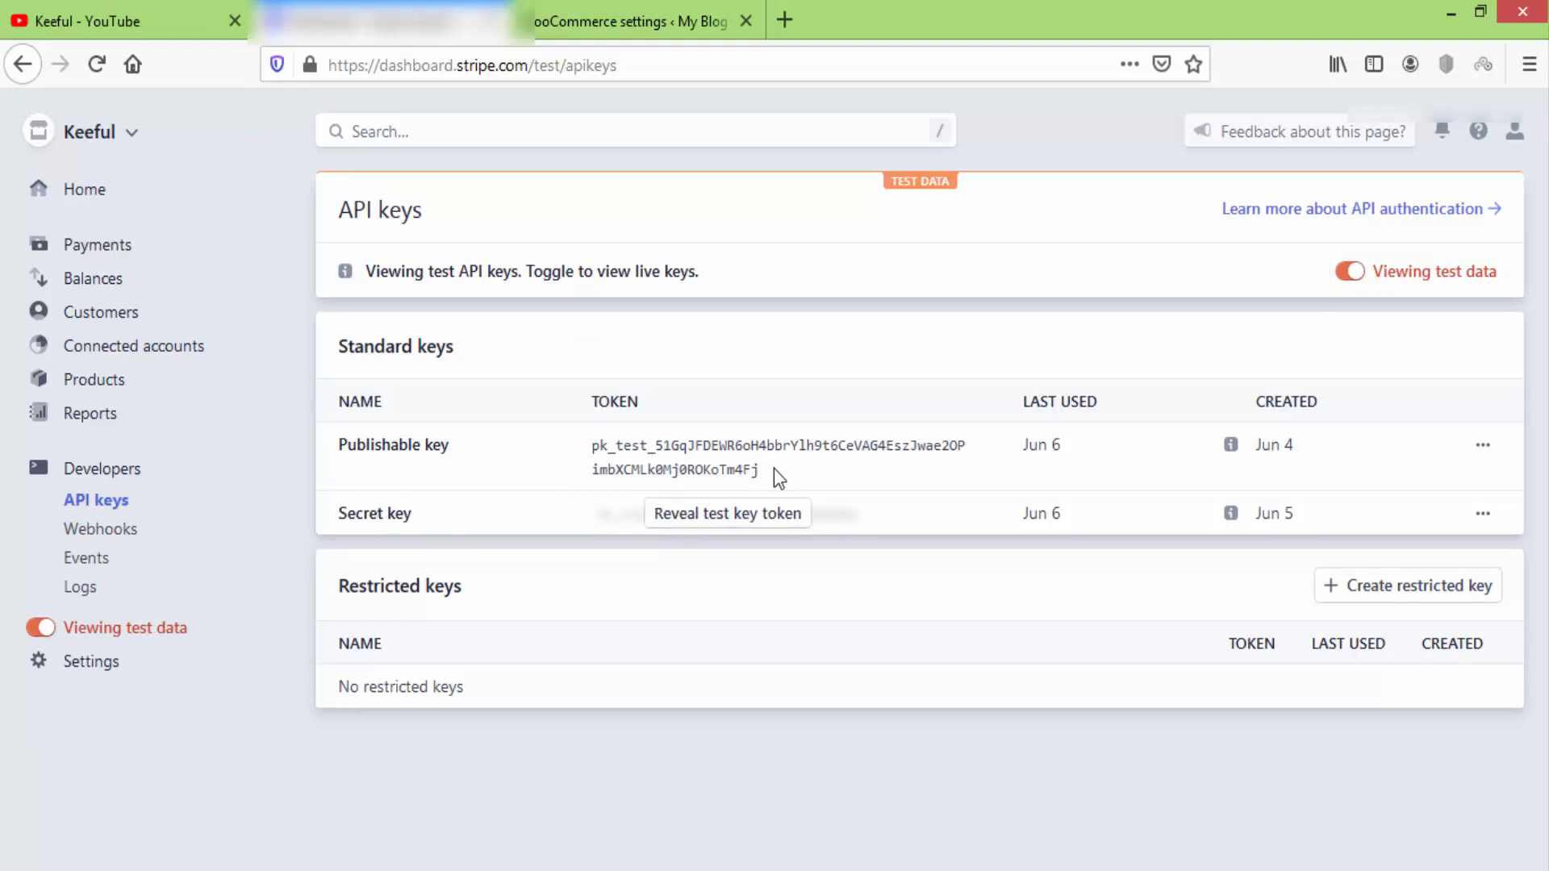
left_click(619, 450)
right_click(626, 450)
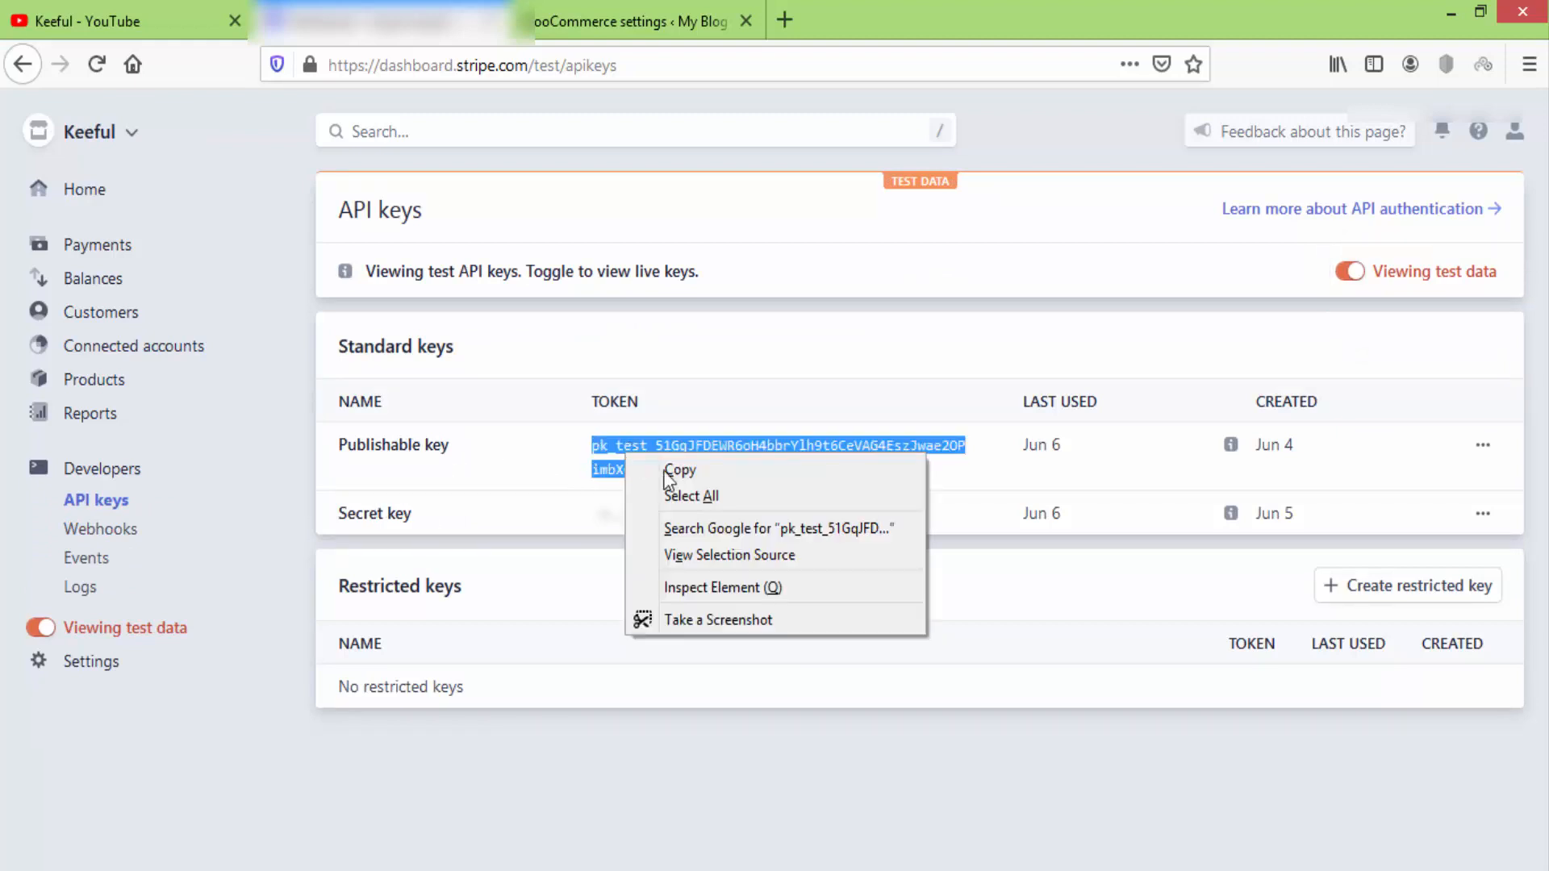
left_click(665, 472)
left_click(605, 28)
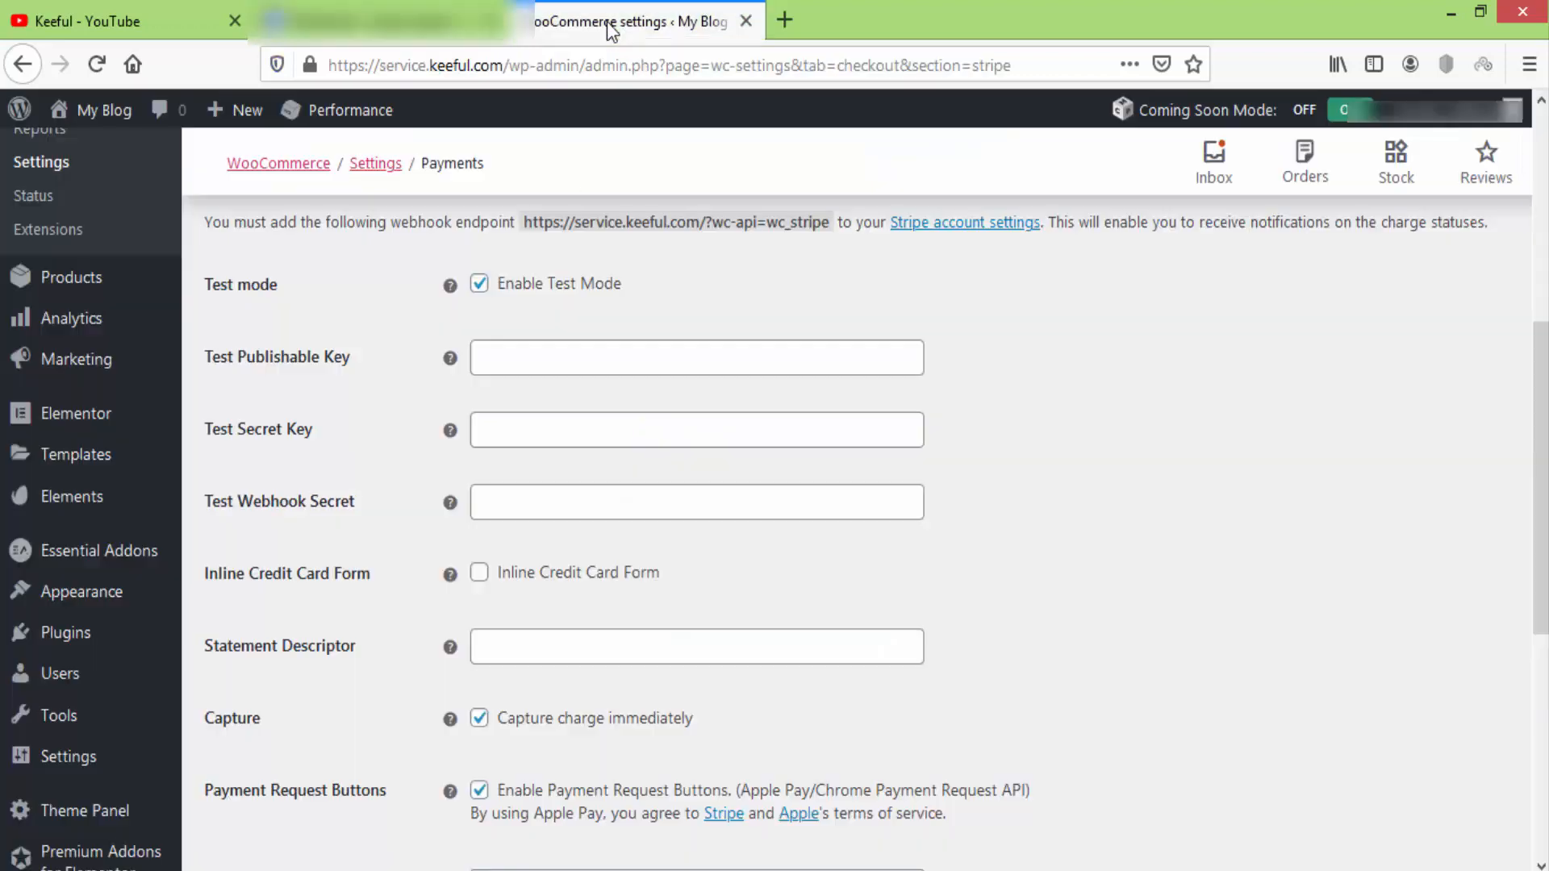
right_click(578, 357)
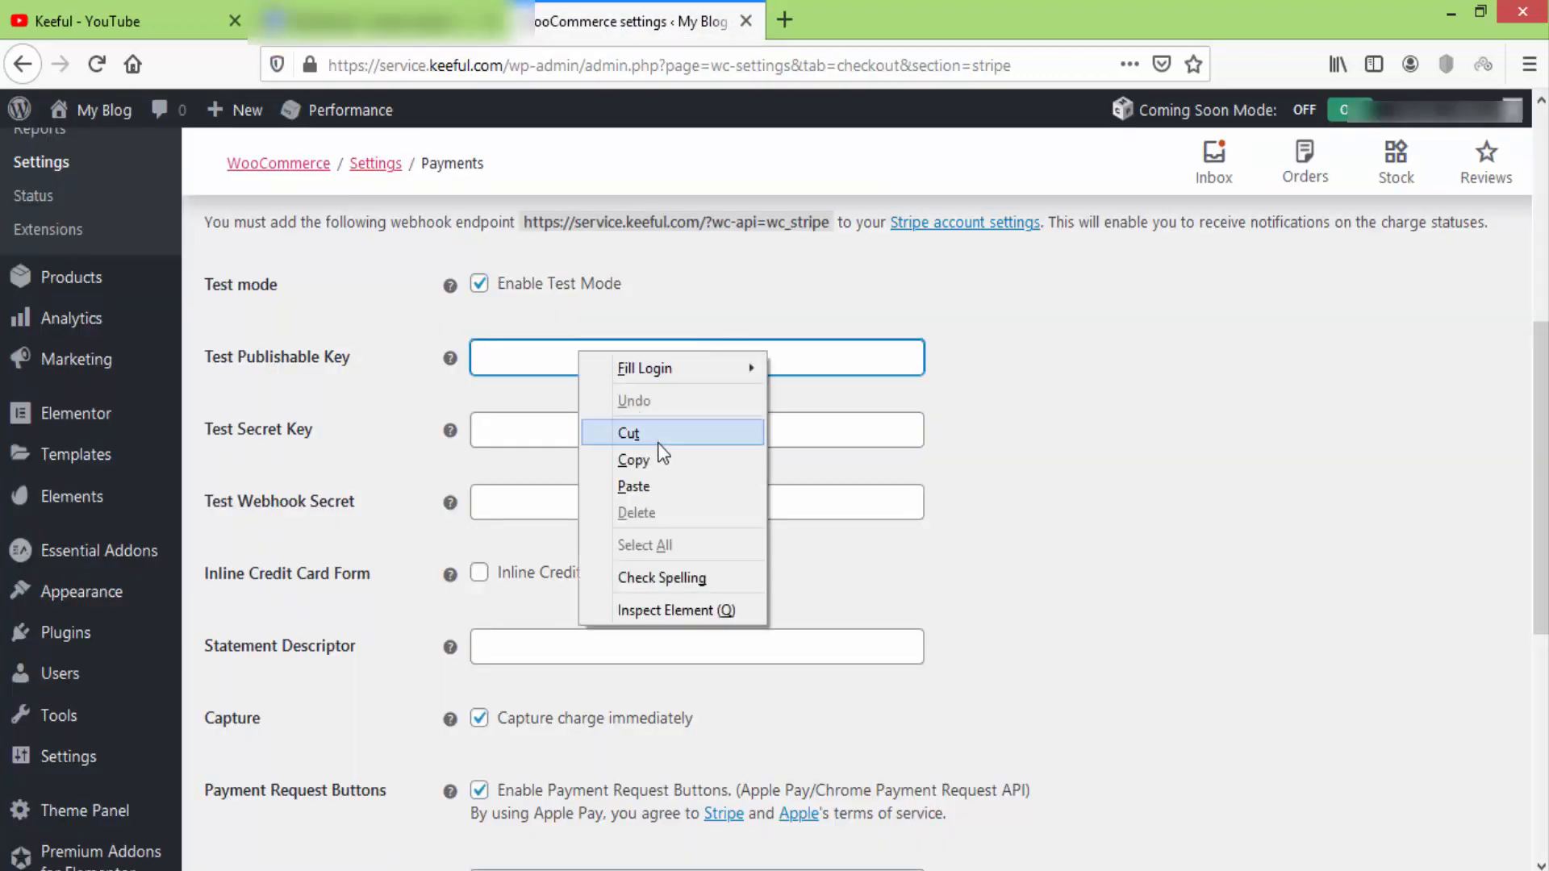
left_click(657, 478)
left_click(1102, 425)
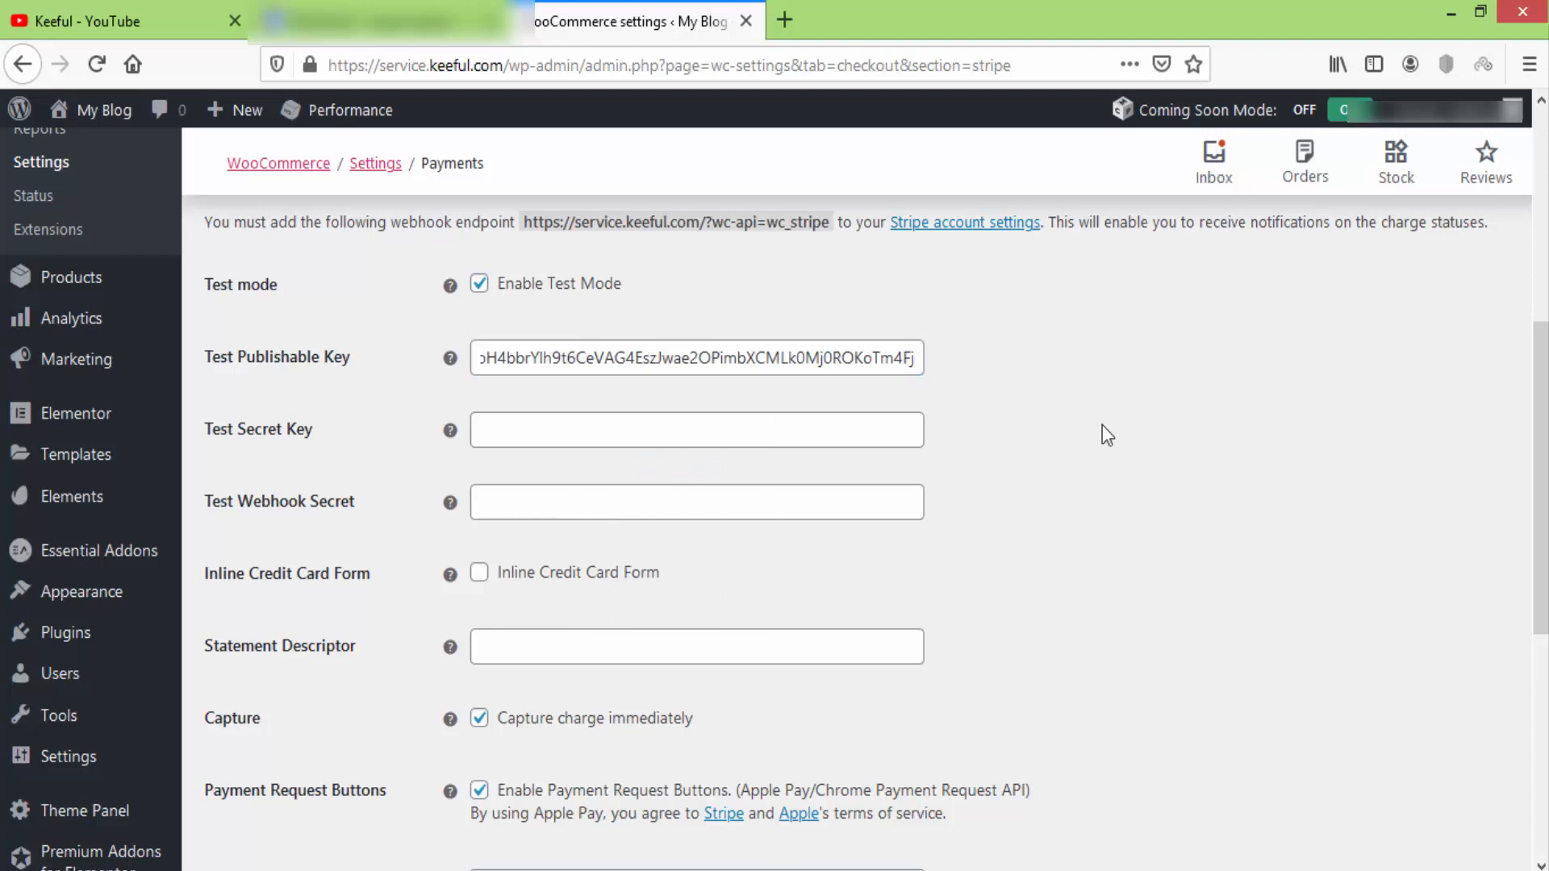
left_click(379, 21)
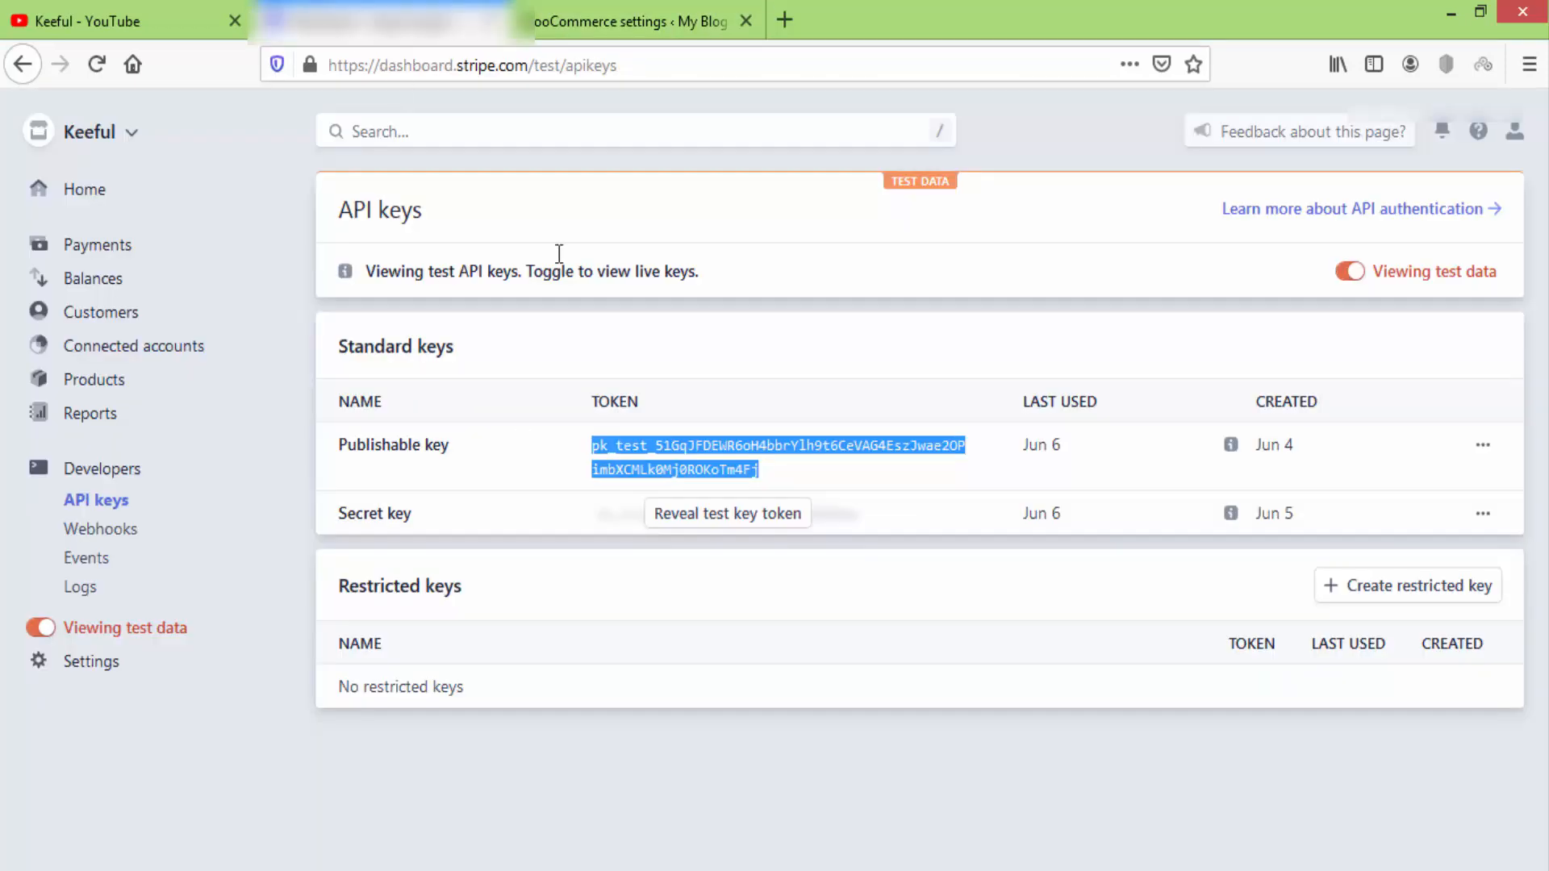
Reveal the test secret key by re-entering the account password, then copy it.
left_click(762, 520)
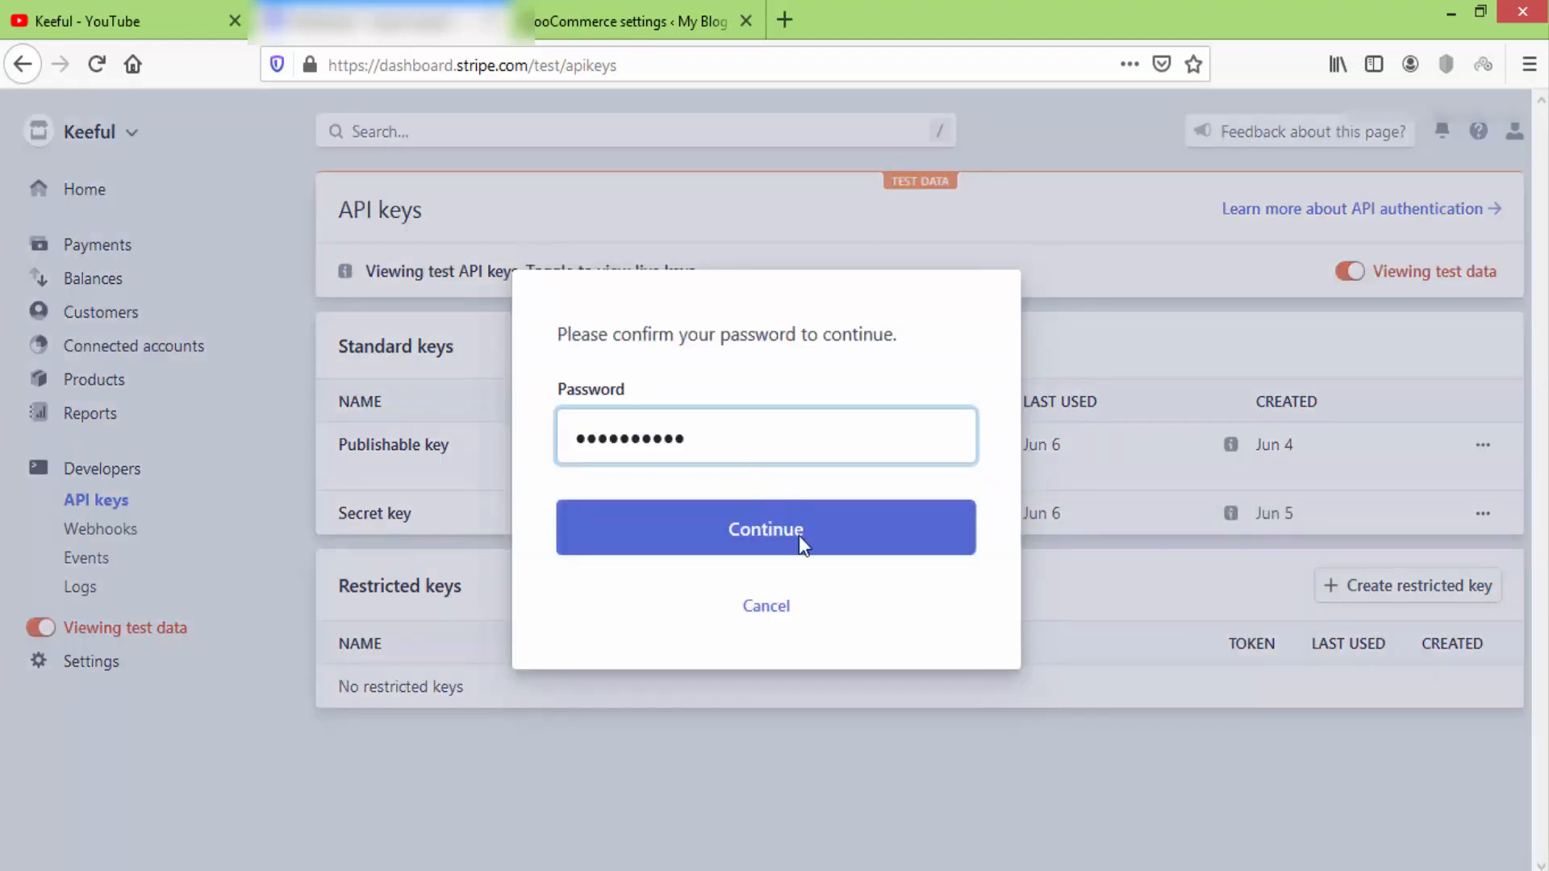
left_click(801, 548)
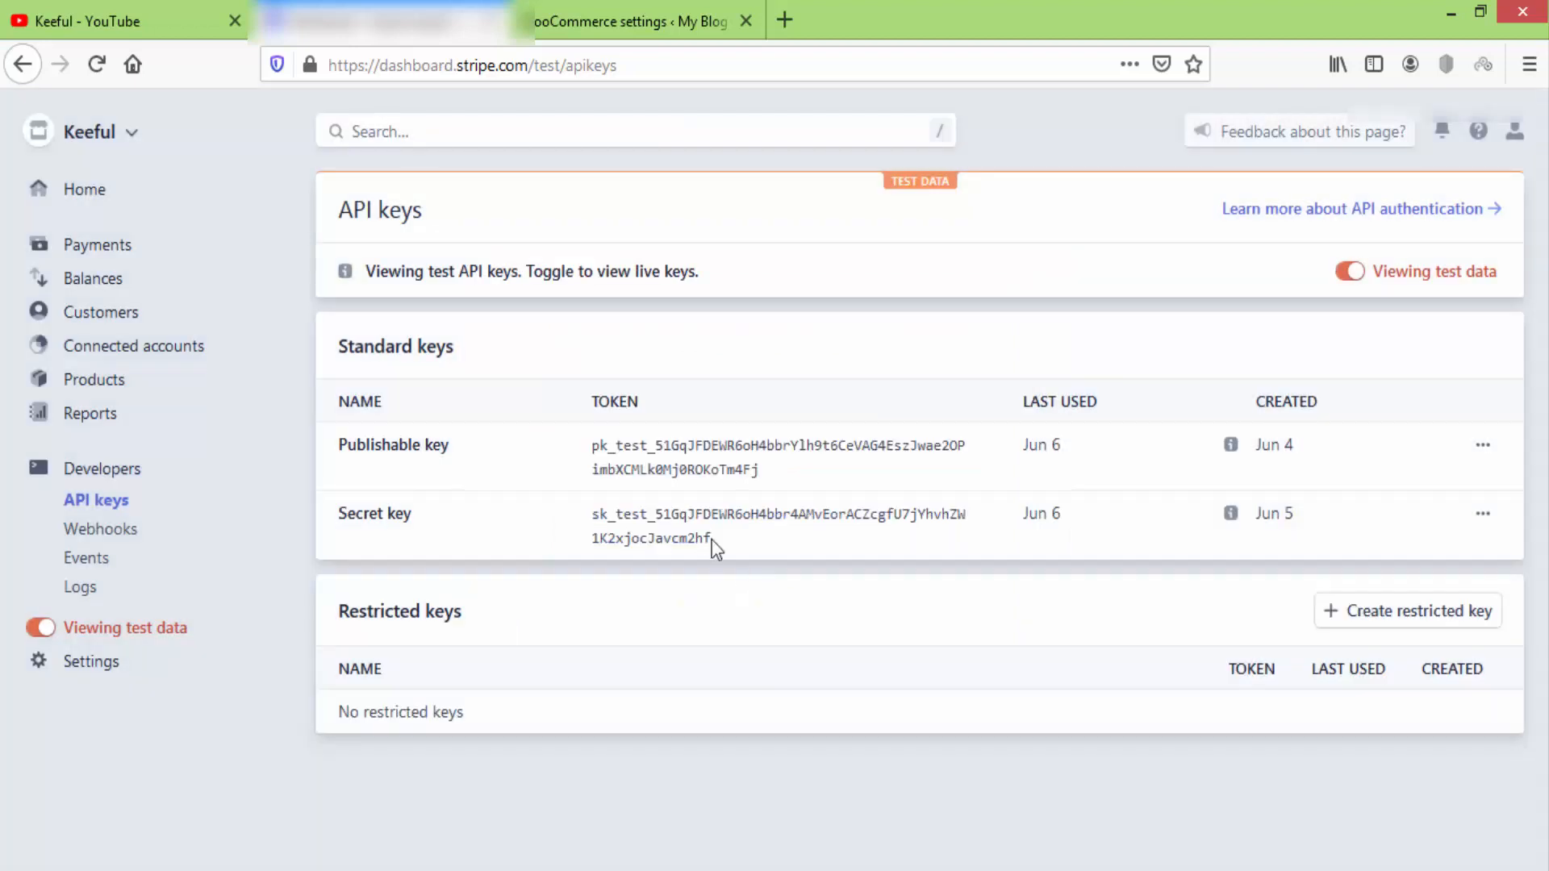
left_click_drag(713, 540, 593, 514)
right_click(597, 515)
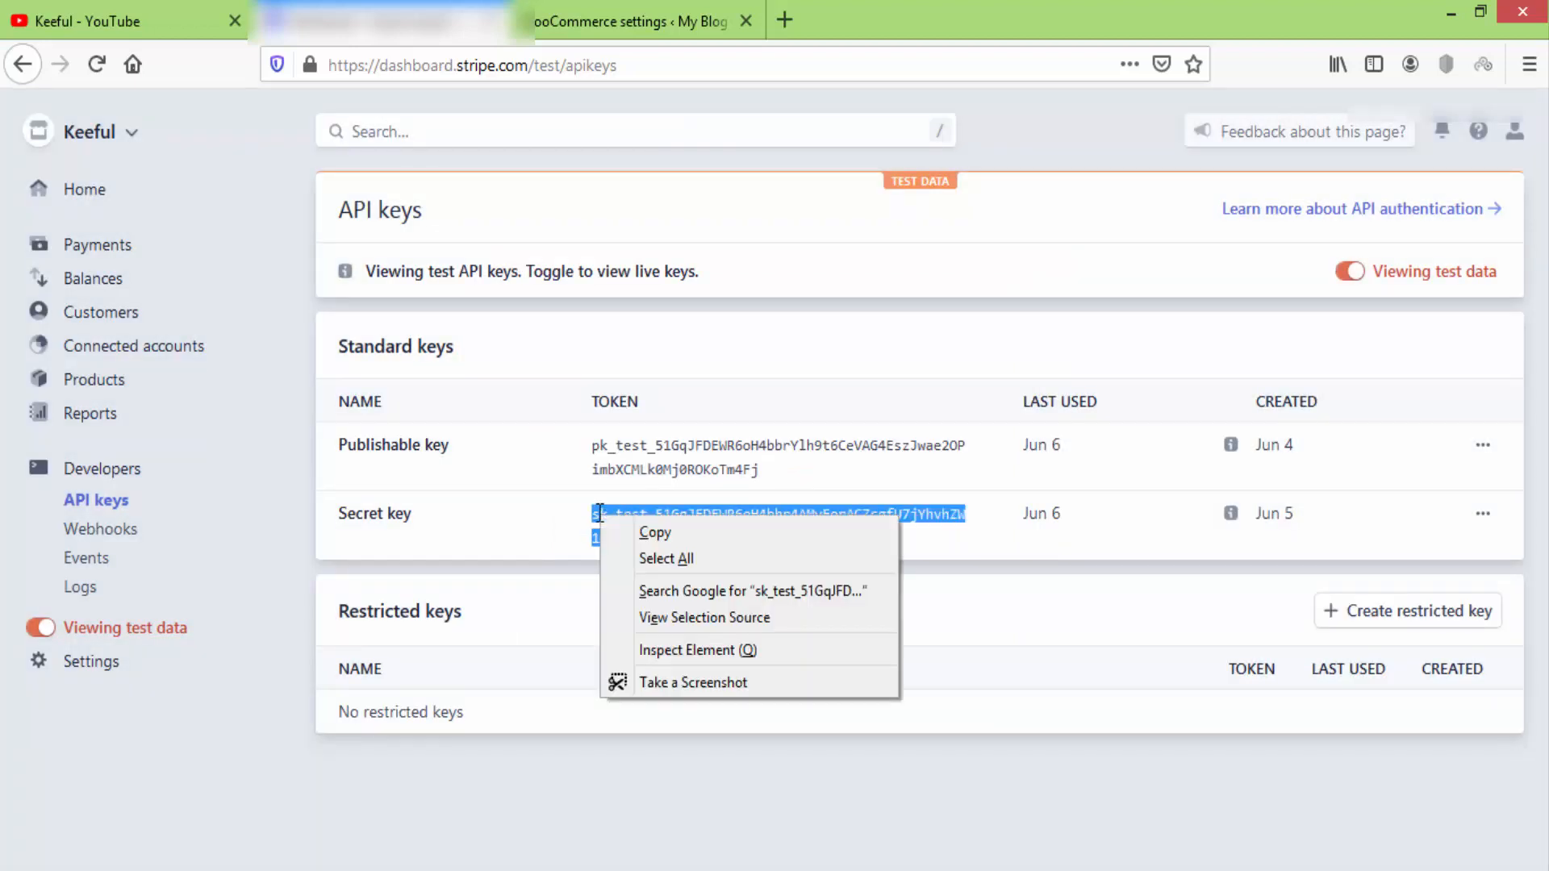
left_click(649, 534)
Paste the copied test secret key into WooCommerce's Test Secret Key field.
left_click(626, 2)
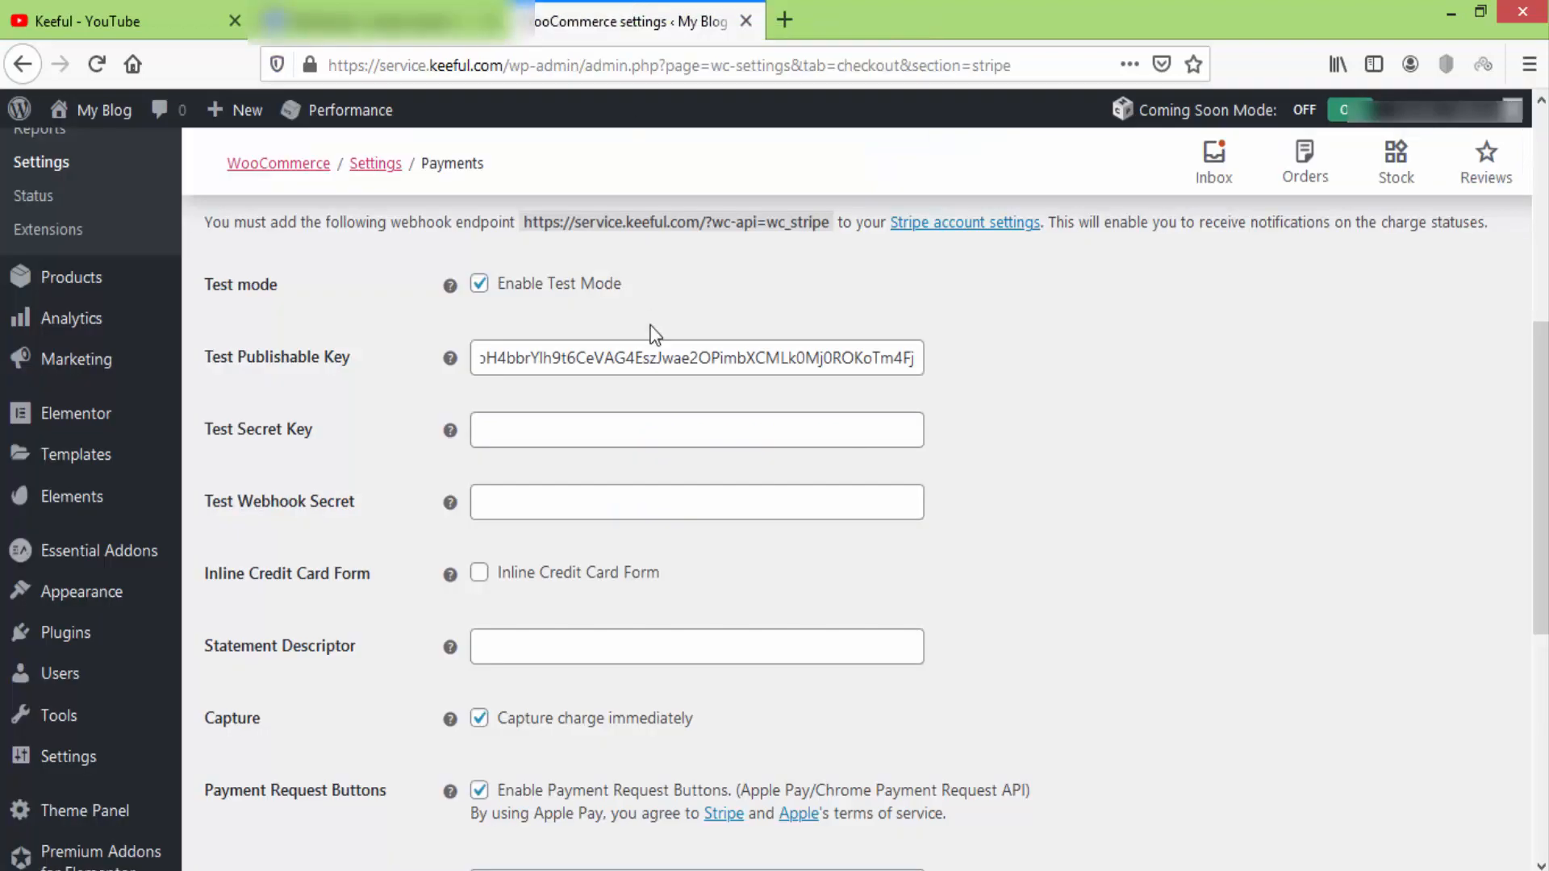
right_click(595, 426)
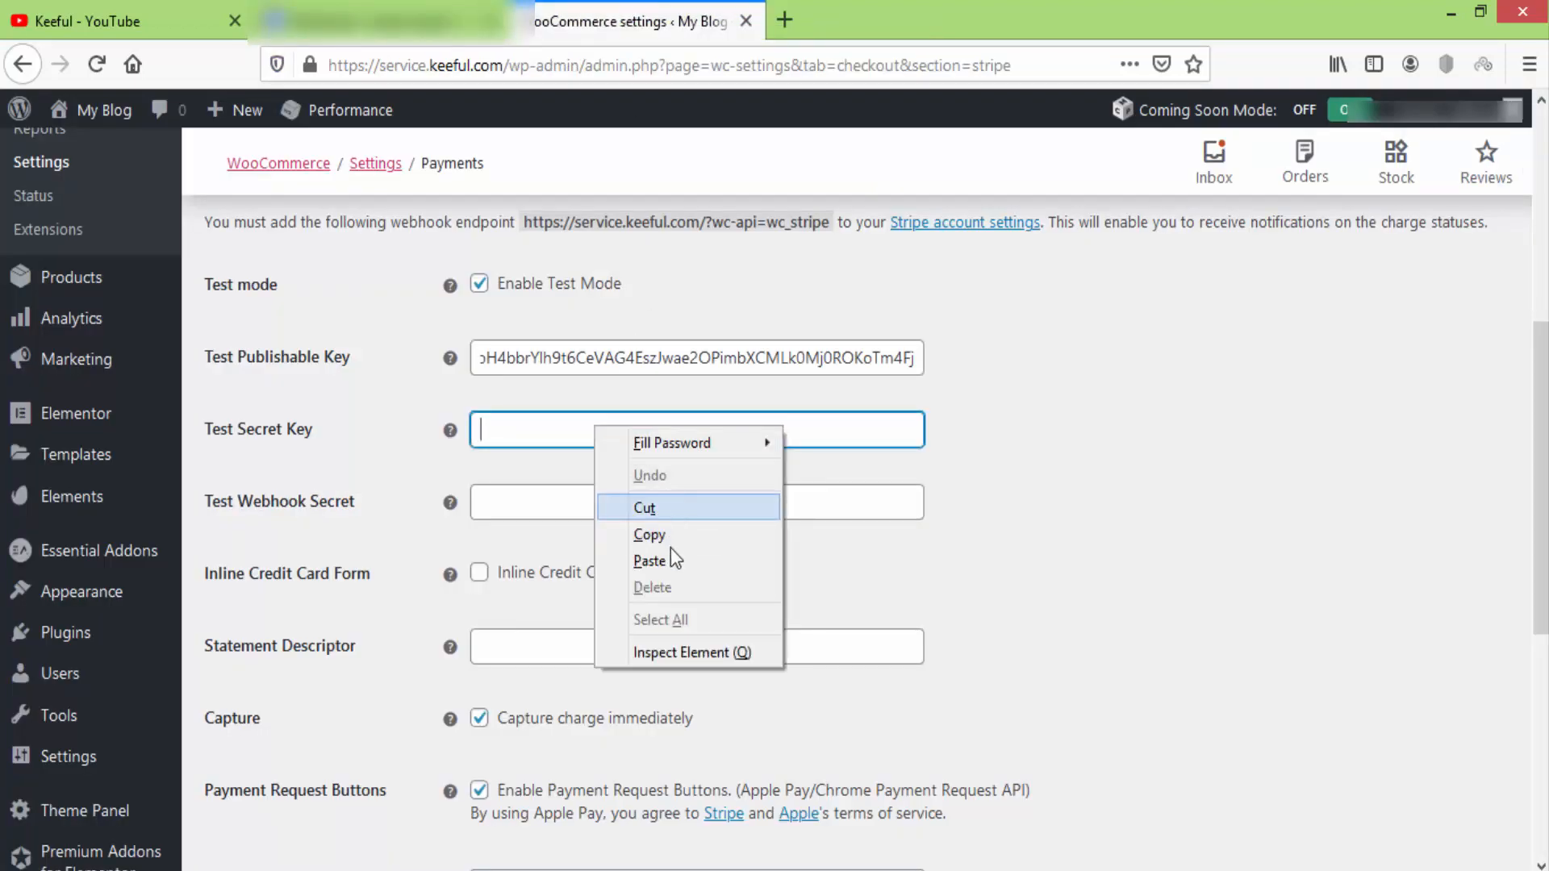
left_click(663, 560)
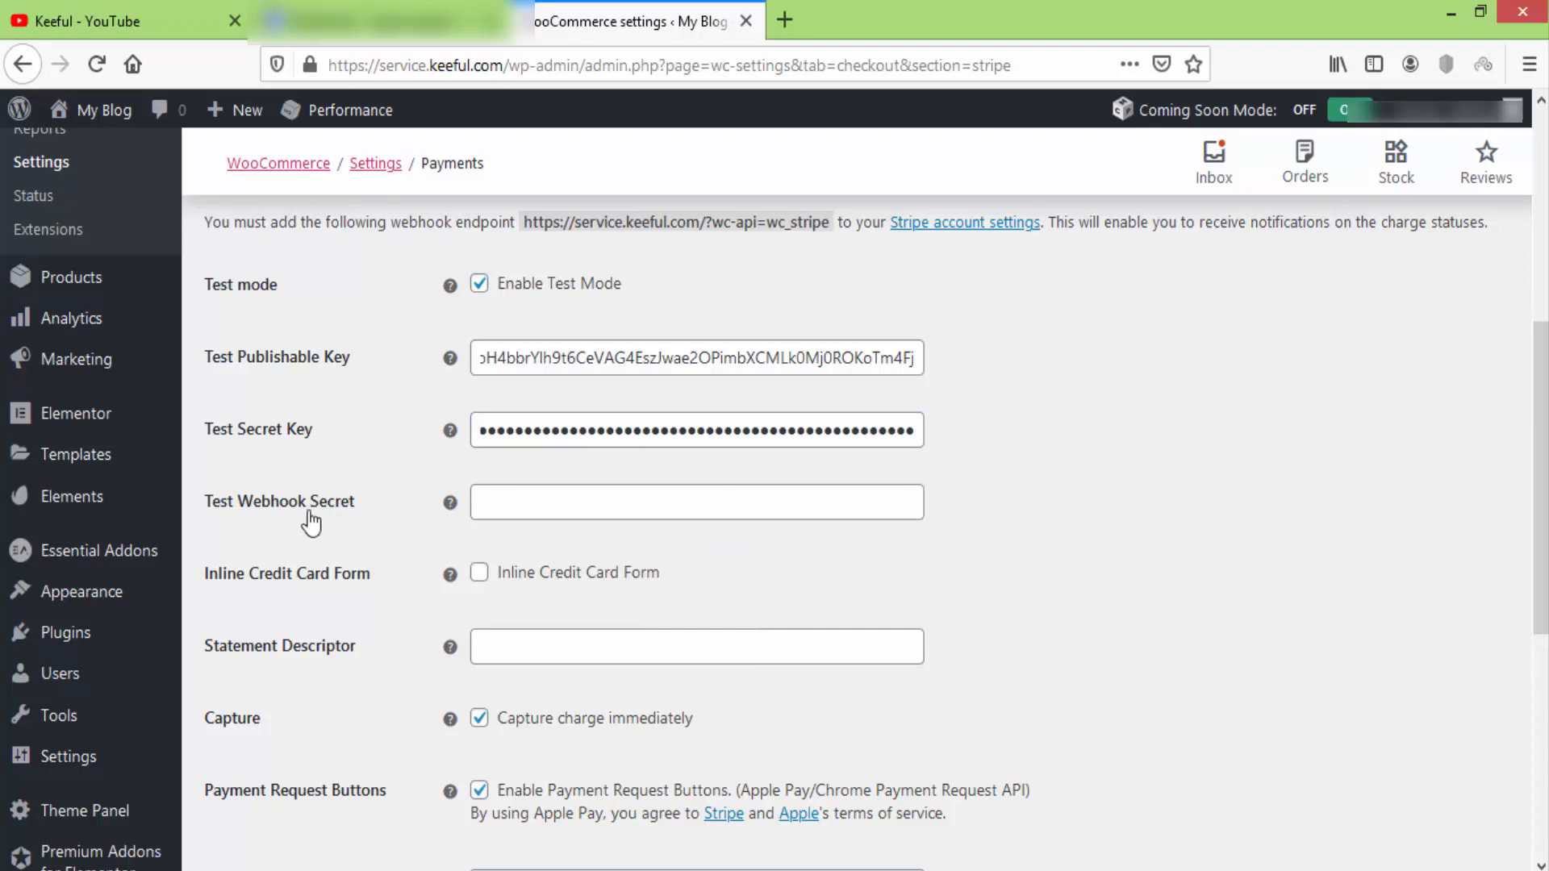
Copy the webhook endpoint URL shown in the WooCommerce Stripe settings.
scroll(386, 521, "up", 3)
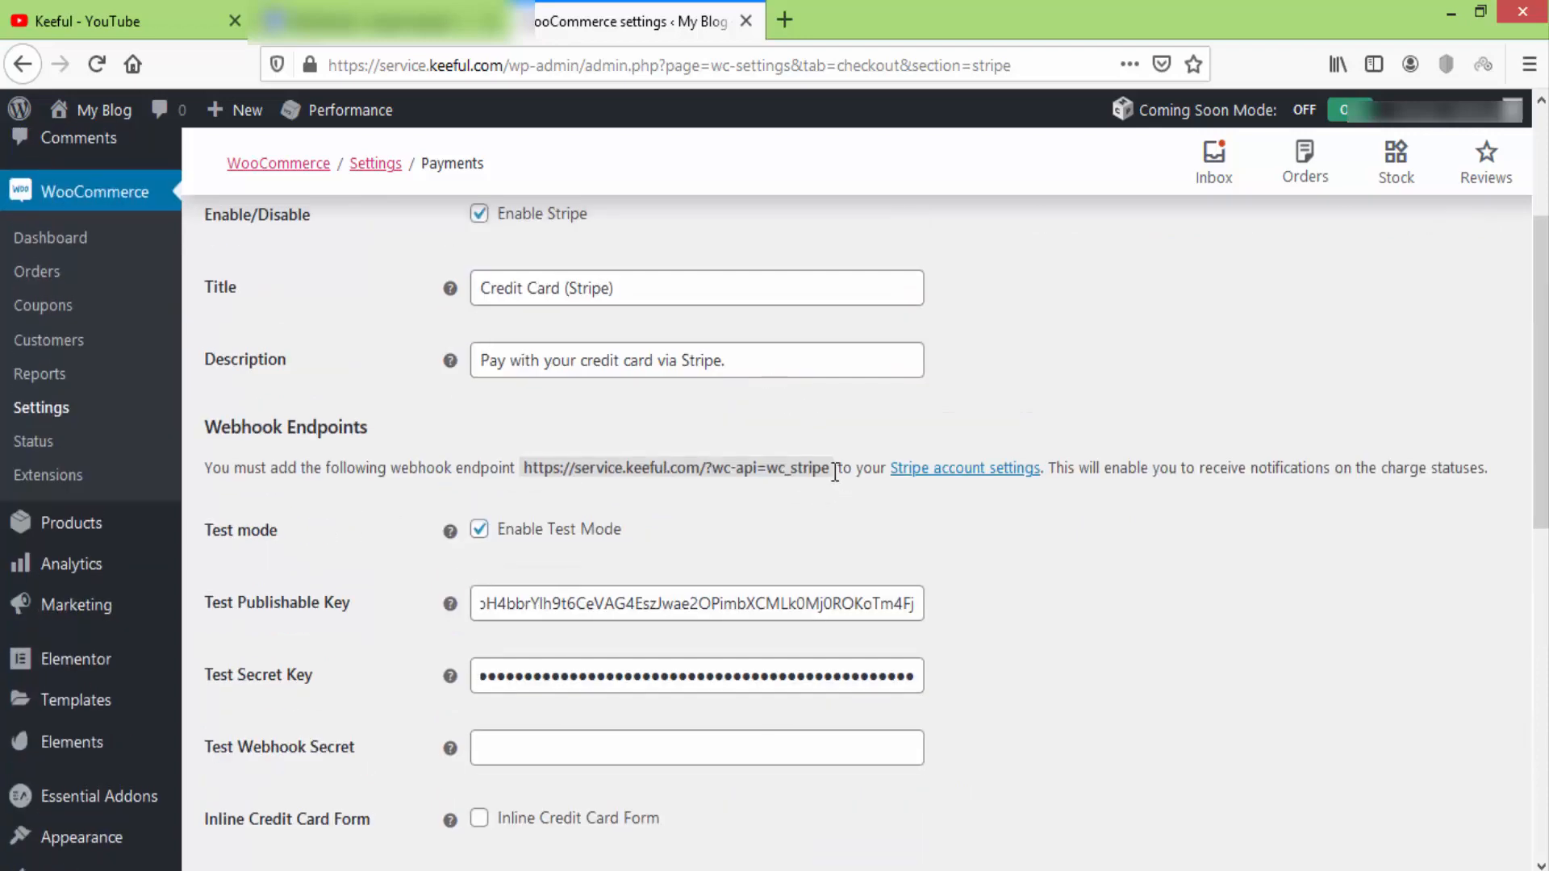
left_click_drag(835, 472, 536, 466)
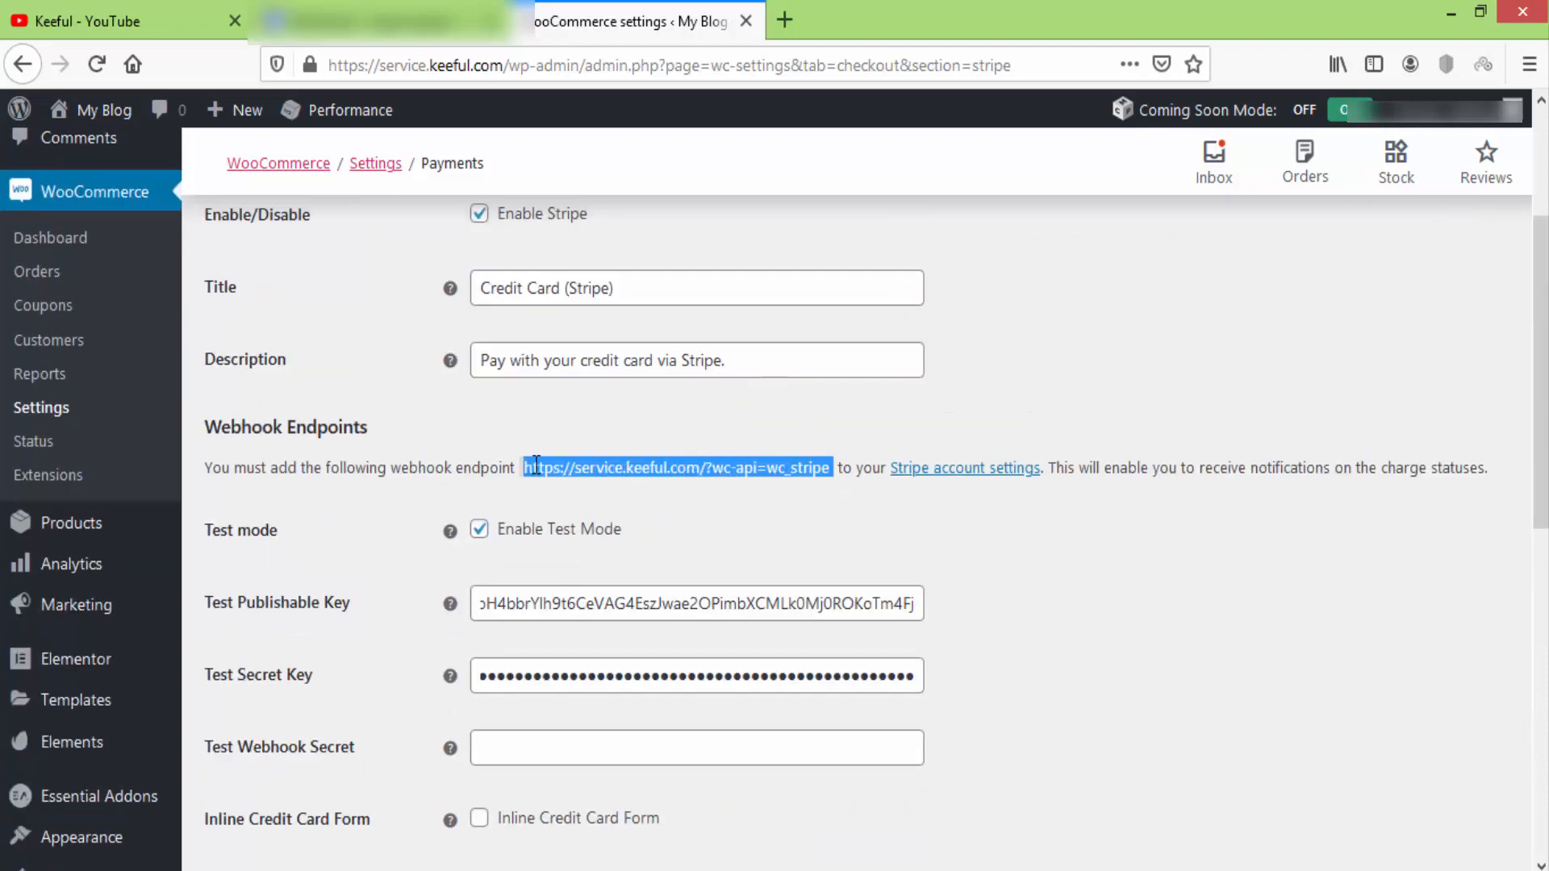
right_click(579, 477)
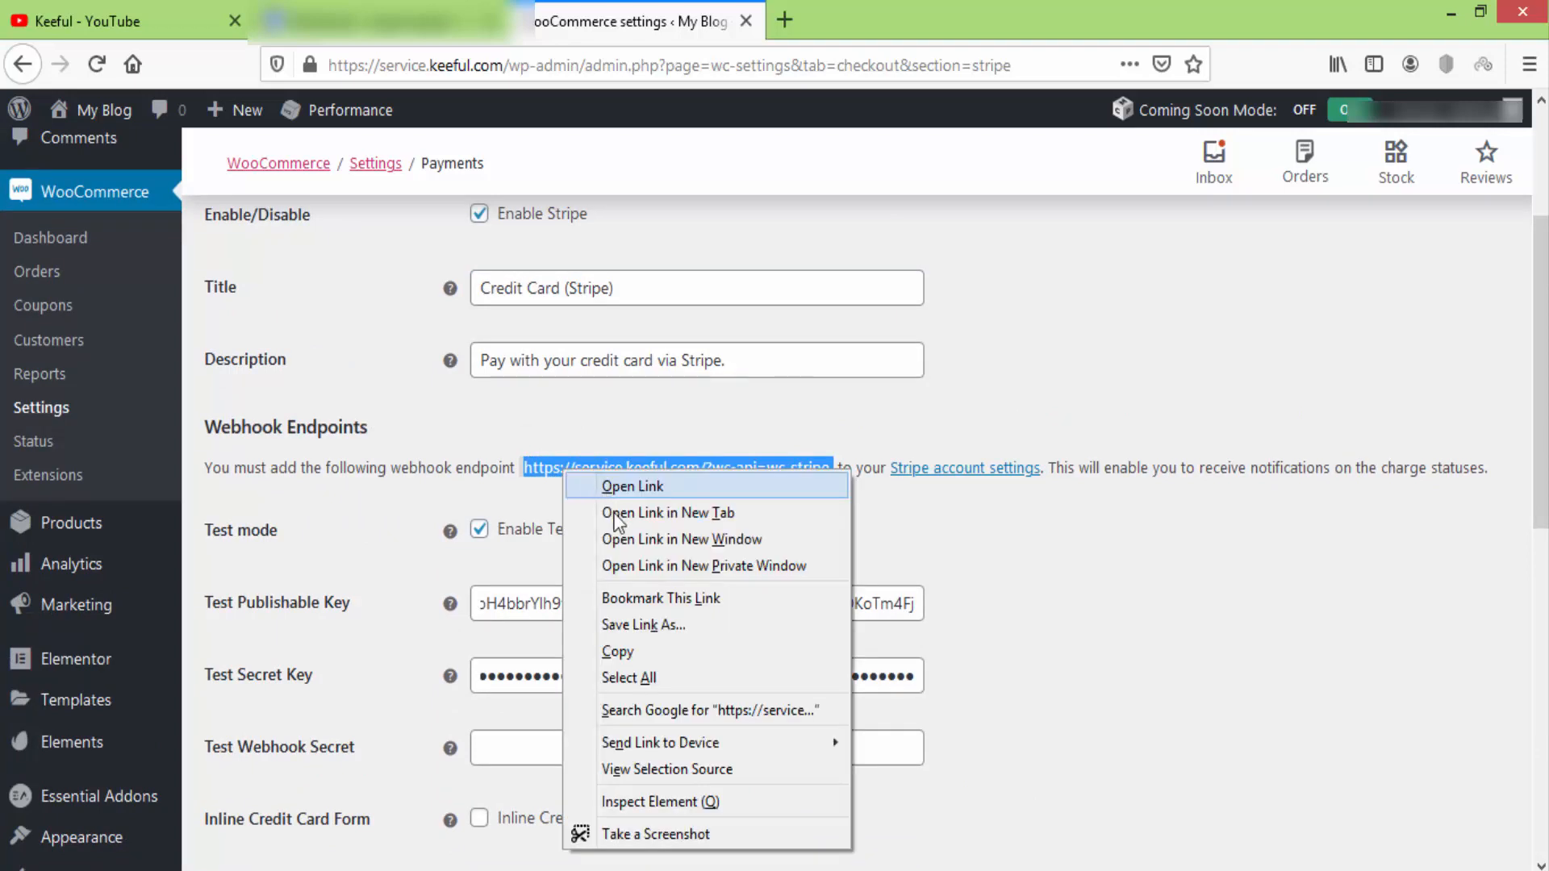
left_click(641, 655)
left_click(436, 22)
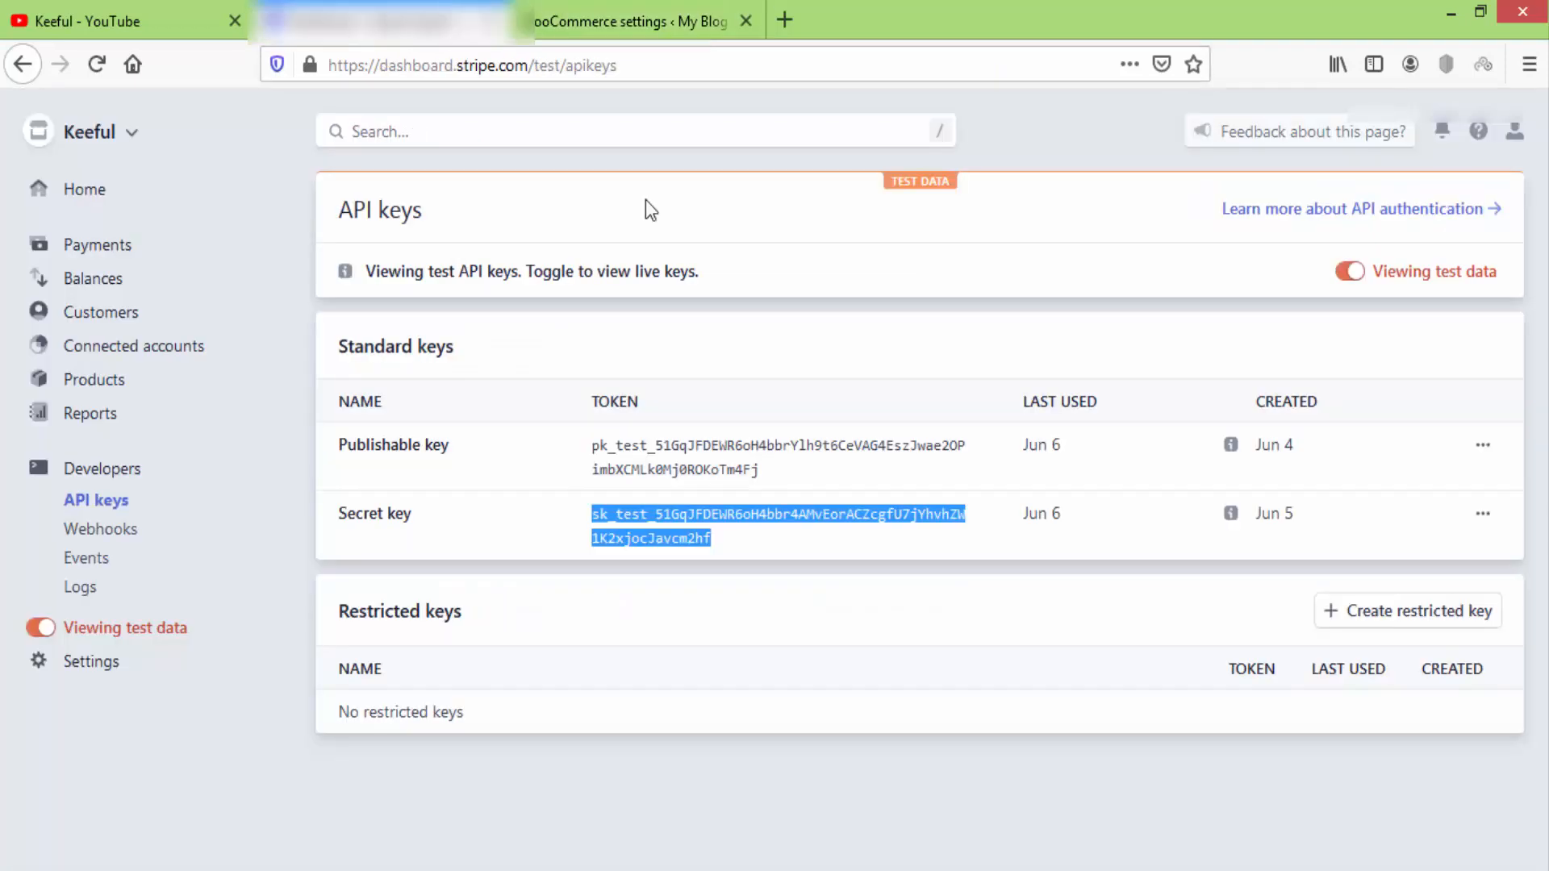
left_click(133, 532)
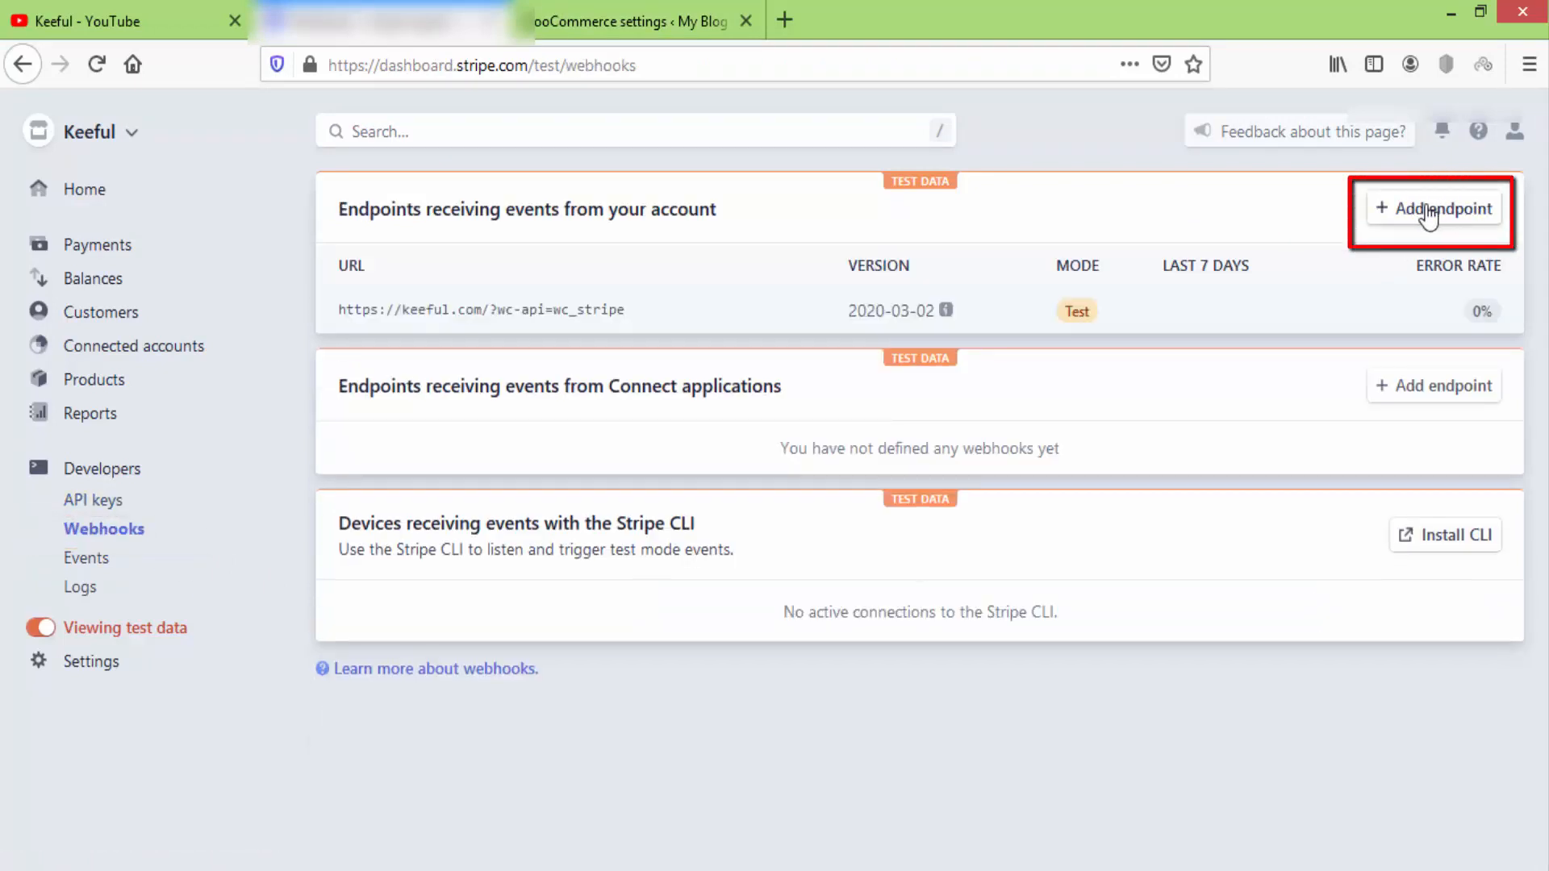
left_click(1428, 210)
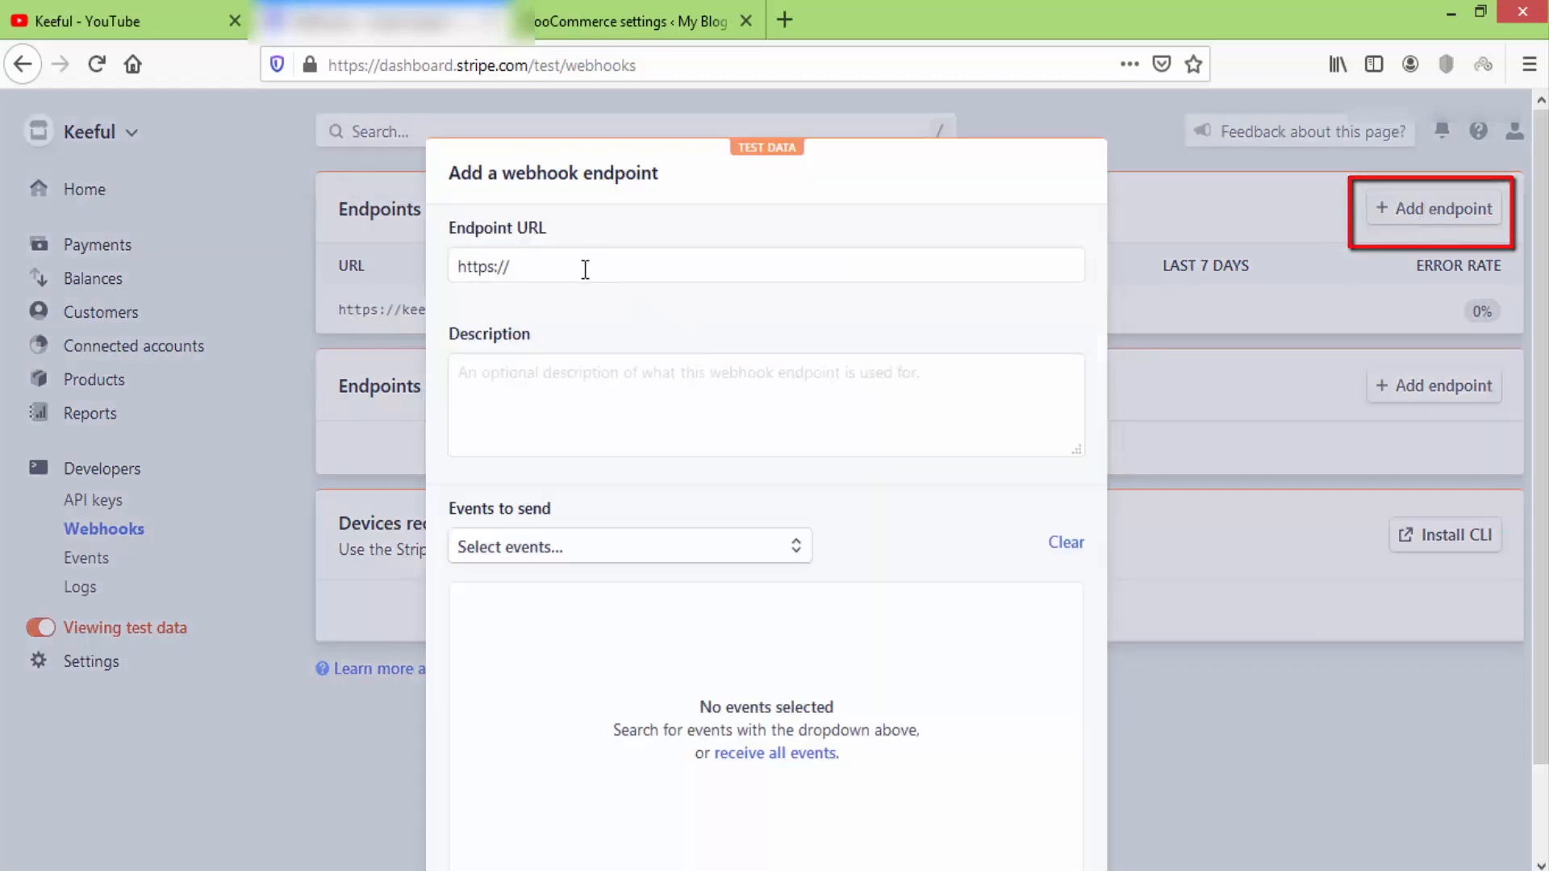
left_click(586, 267)
right_click(586, 271)
left_click(640, 373)
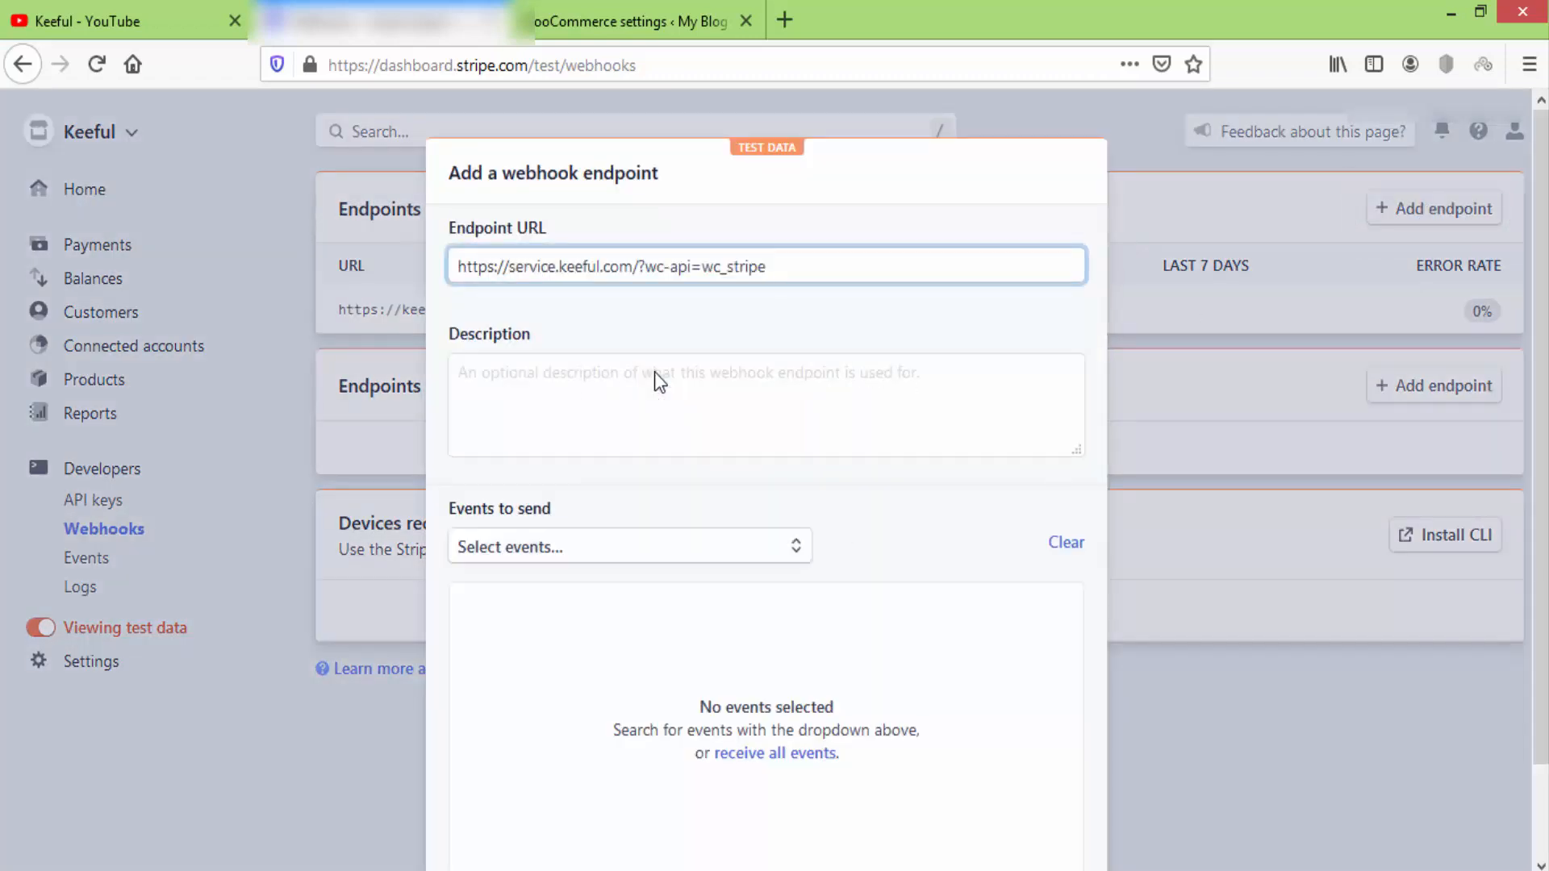
left_click(721, 557)
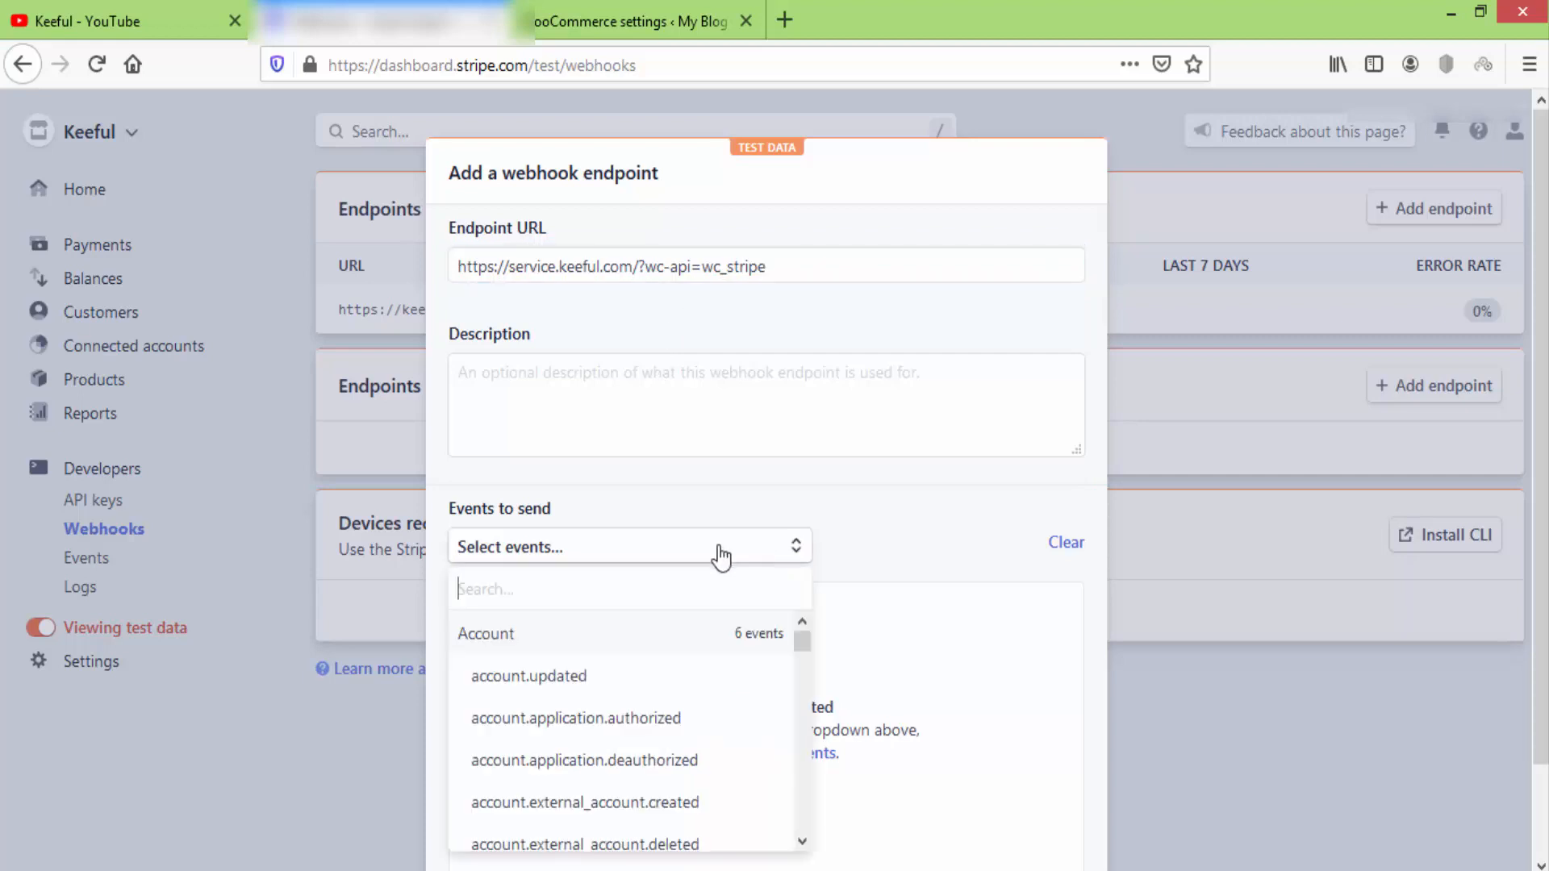
left_click(528, 634)
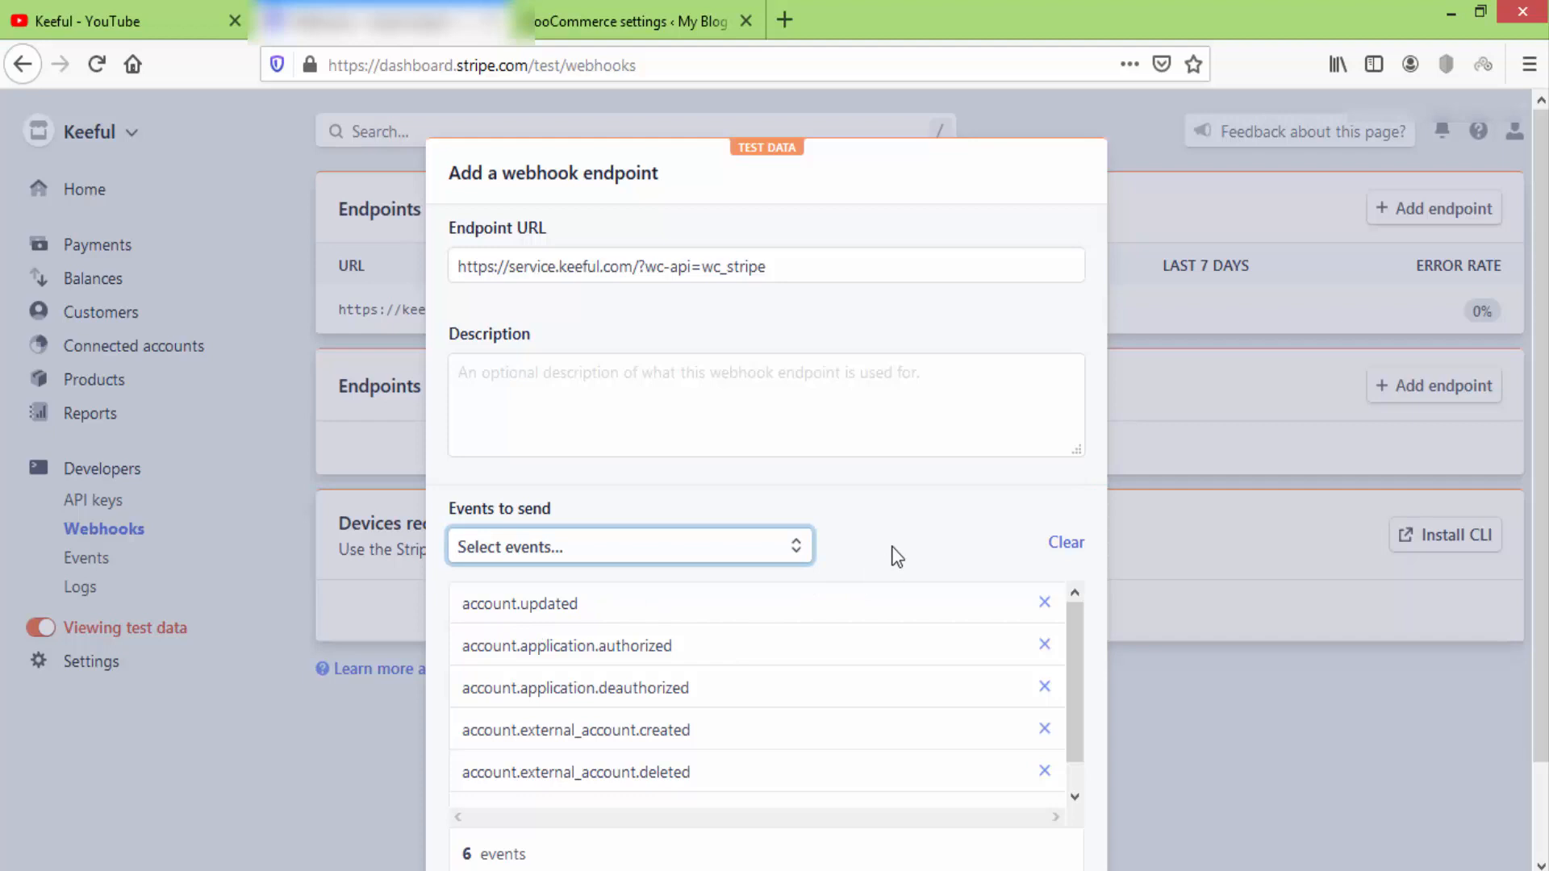
scroll(911, 550, "down", 2)
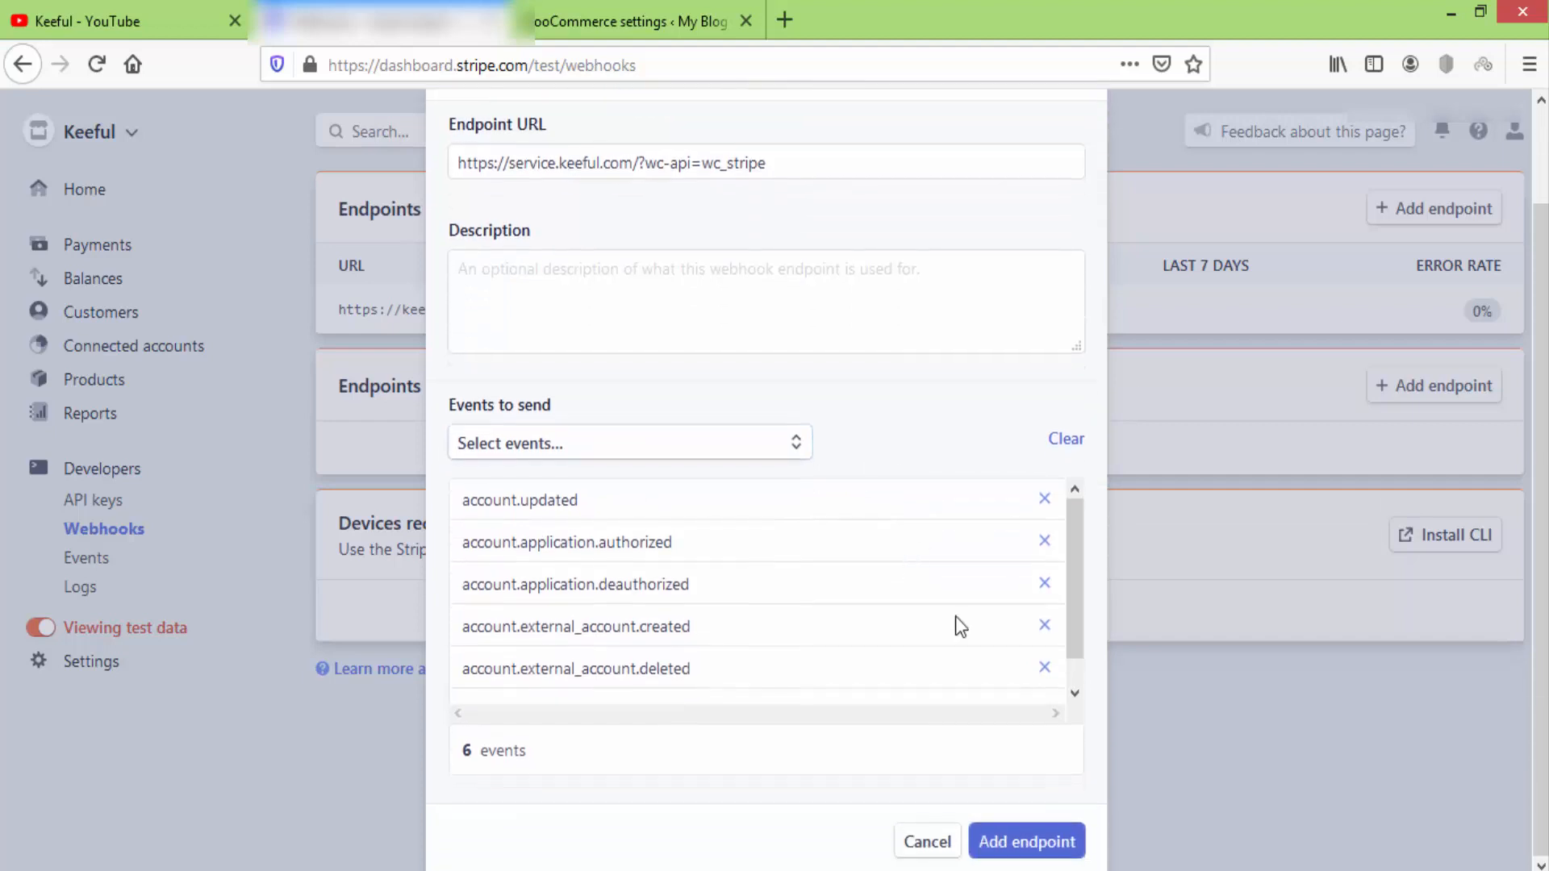
left_click(1026, 843)
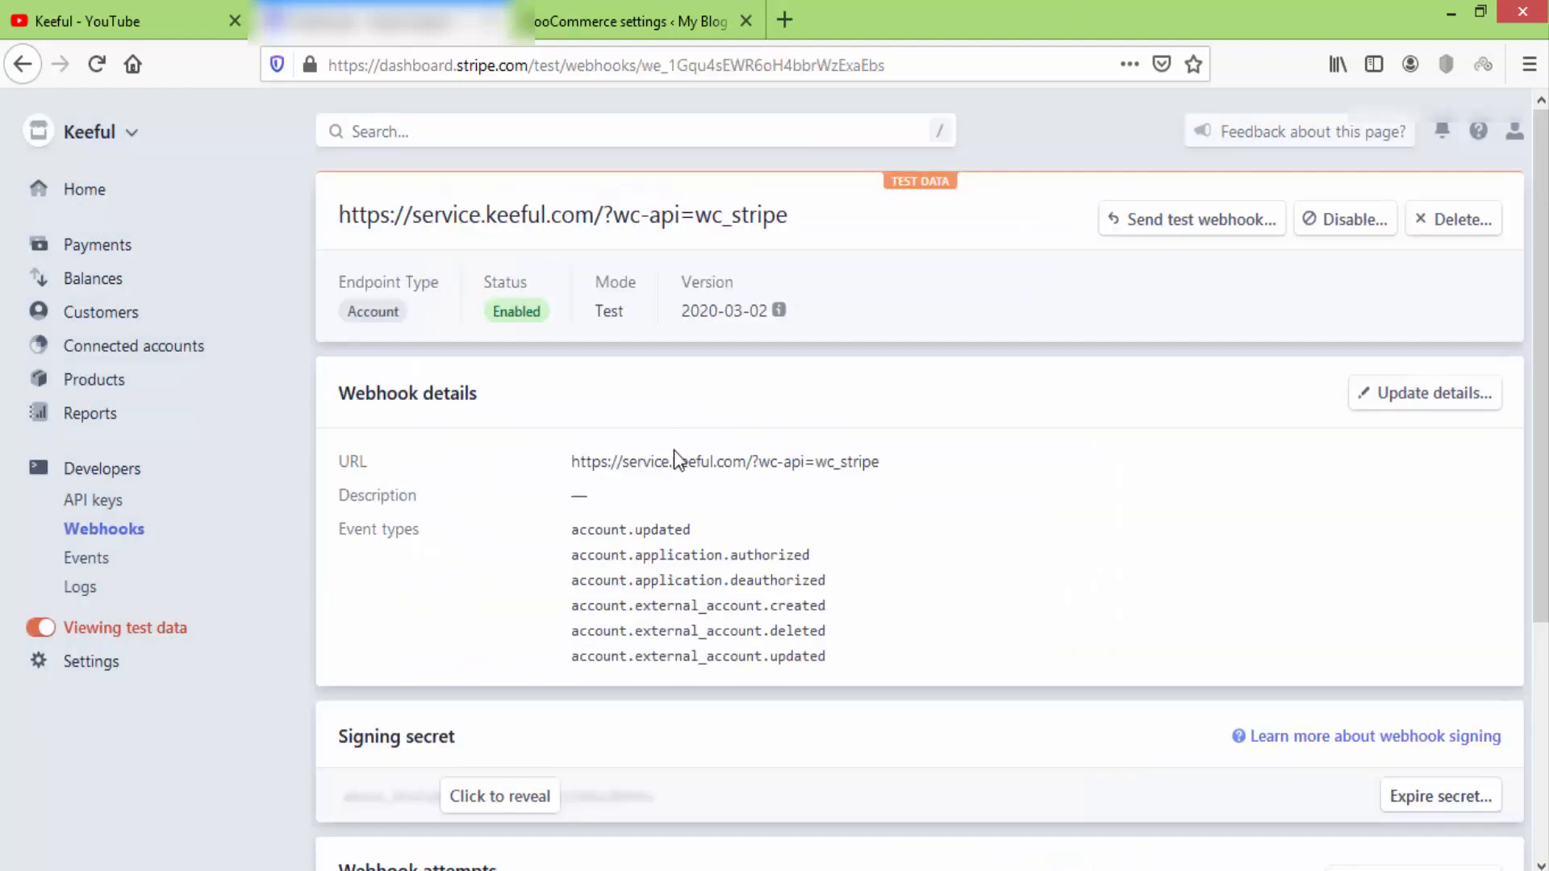
Reveal the new endpoint's whsec signing secret and copy it.
scroll(1295, 547, "down", 3)
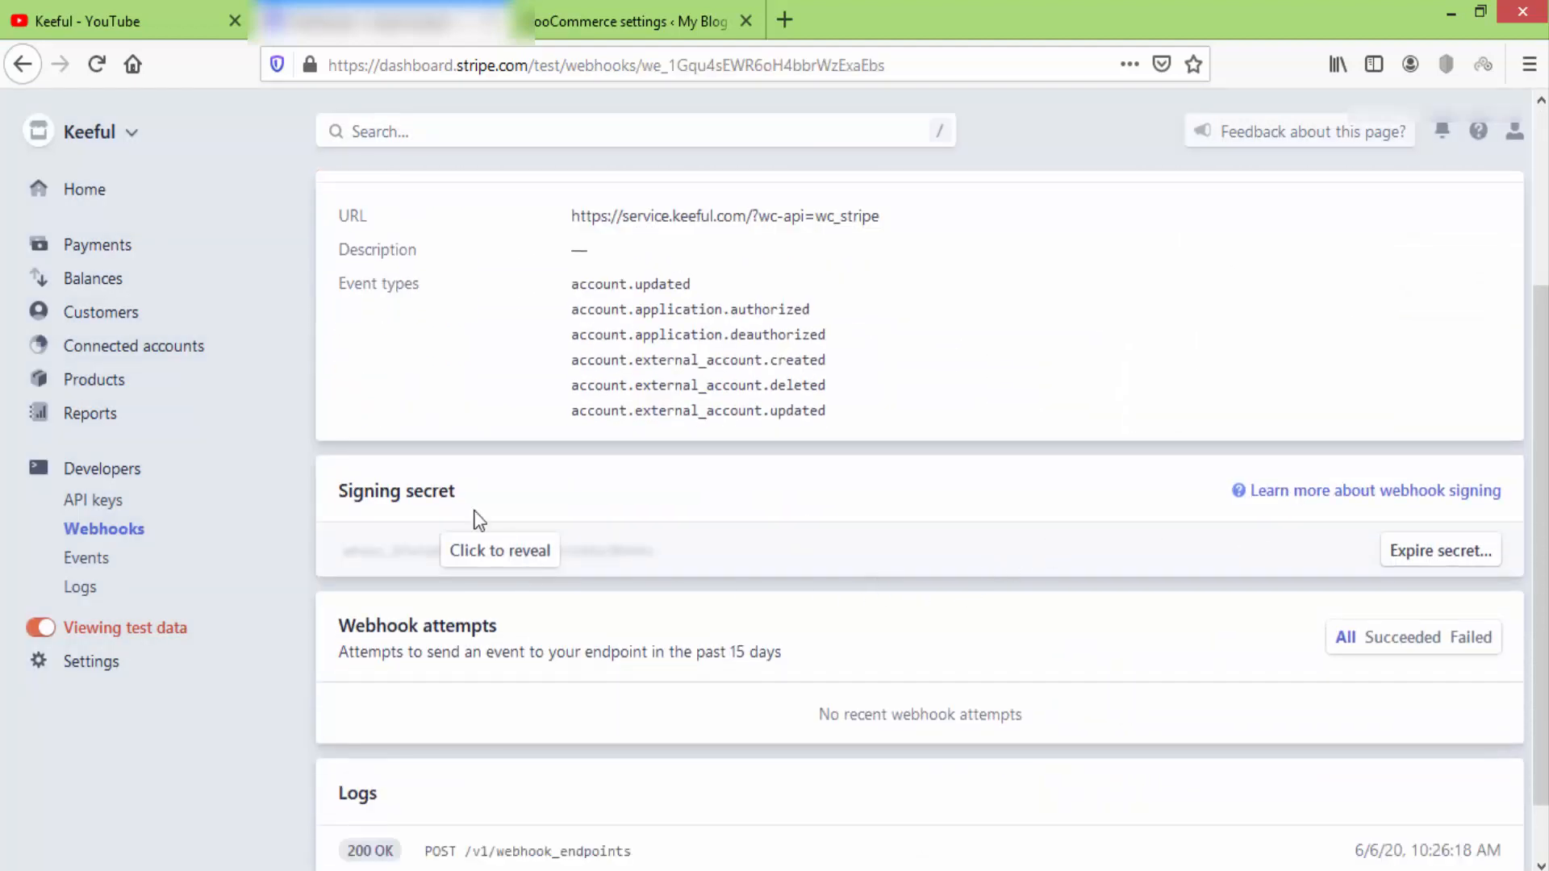
left_click_drag(456, 488, 342, 479)
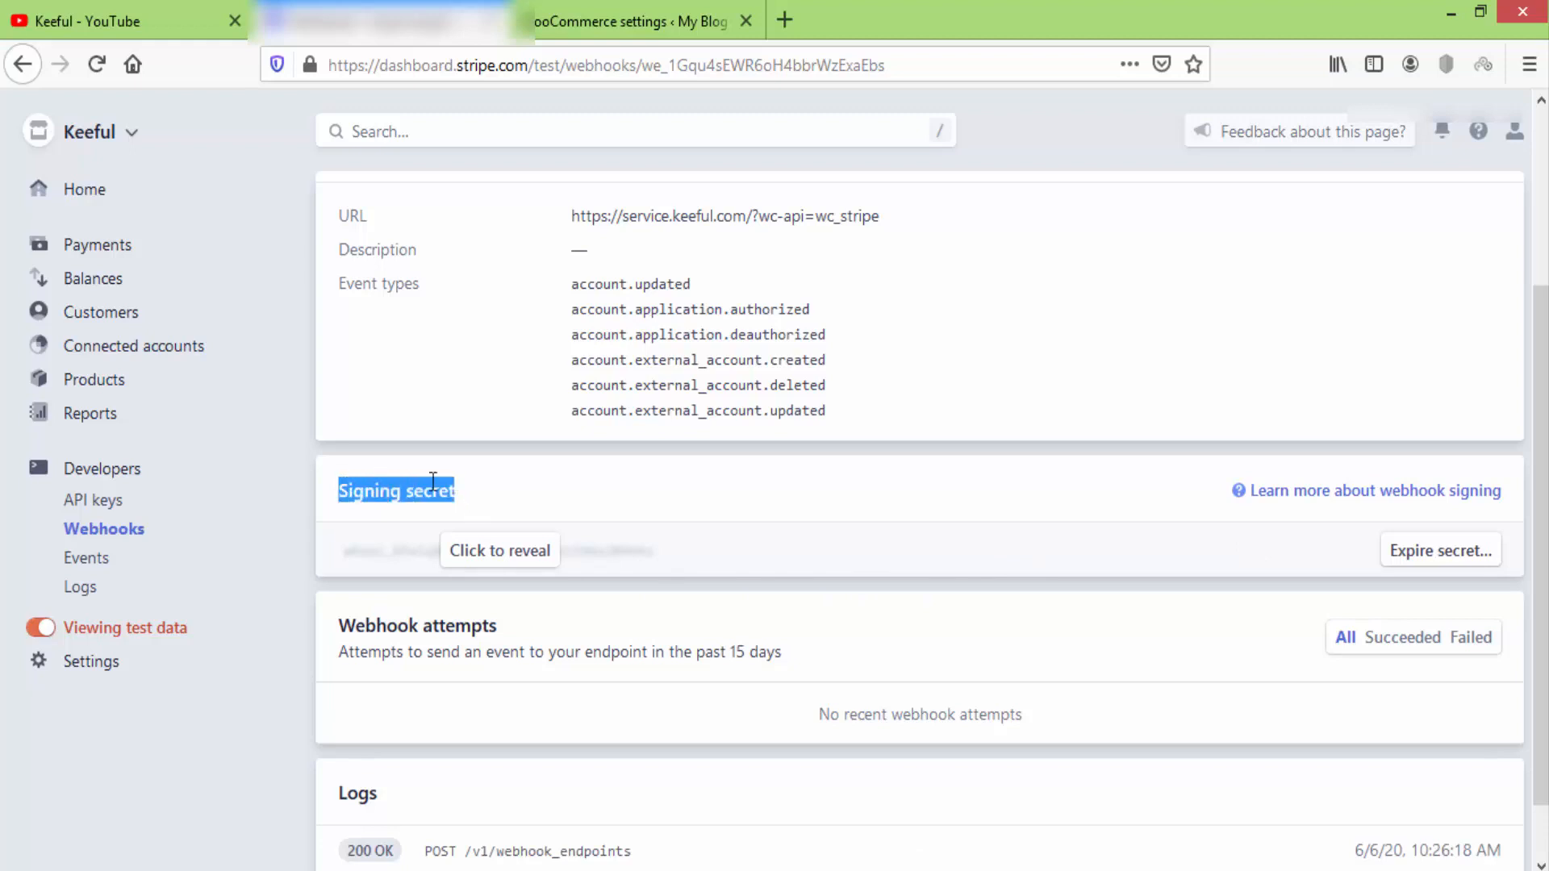
left_click(514, 562)
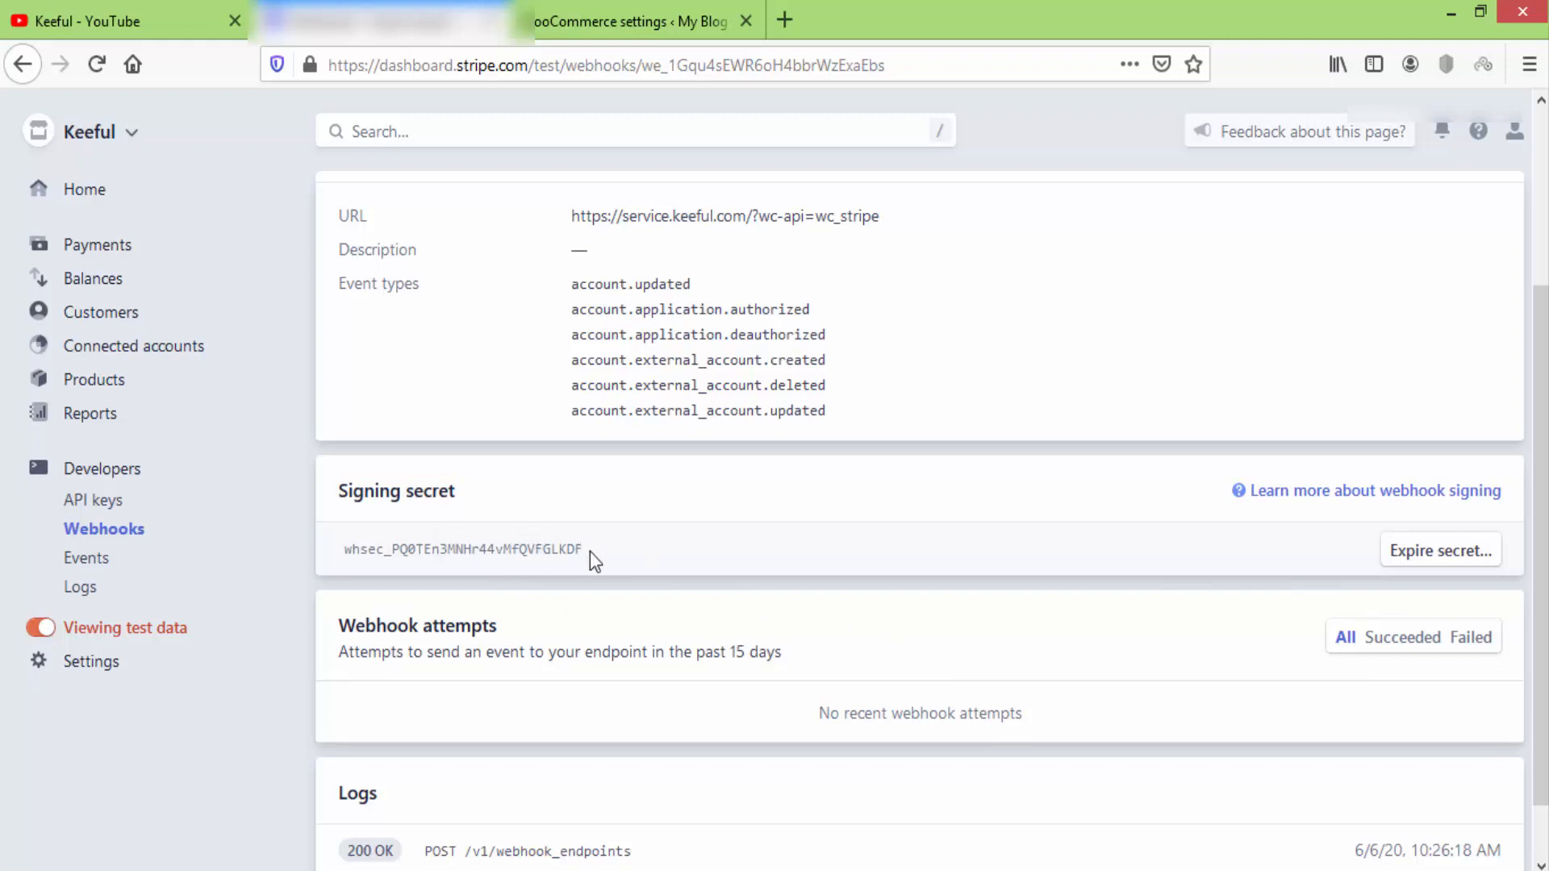
left_click_drag(590, 552, 353, 552)
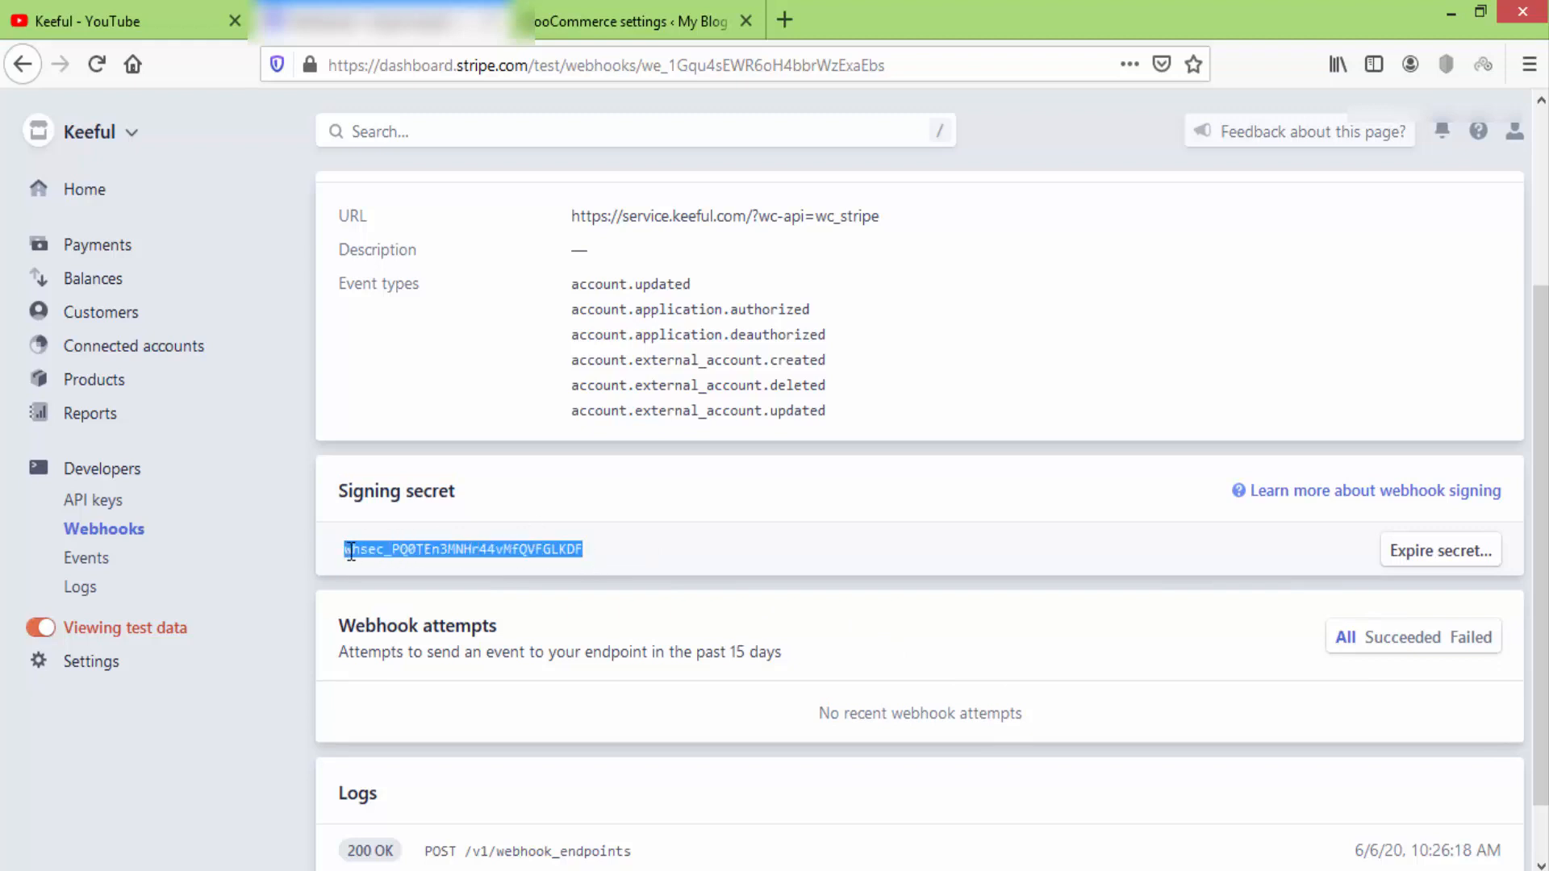
right_click(353, 551)
left_click(404, 569)
left_click(613, 20)
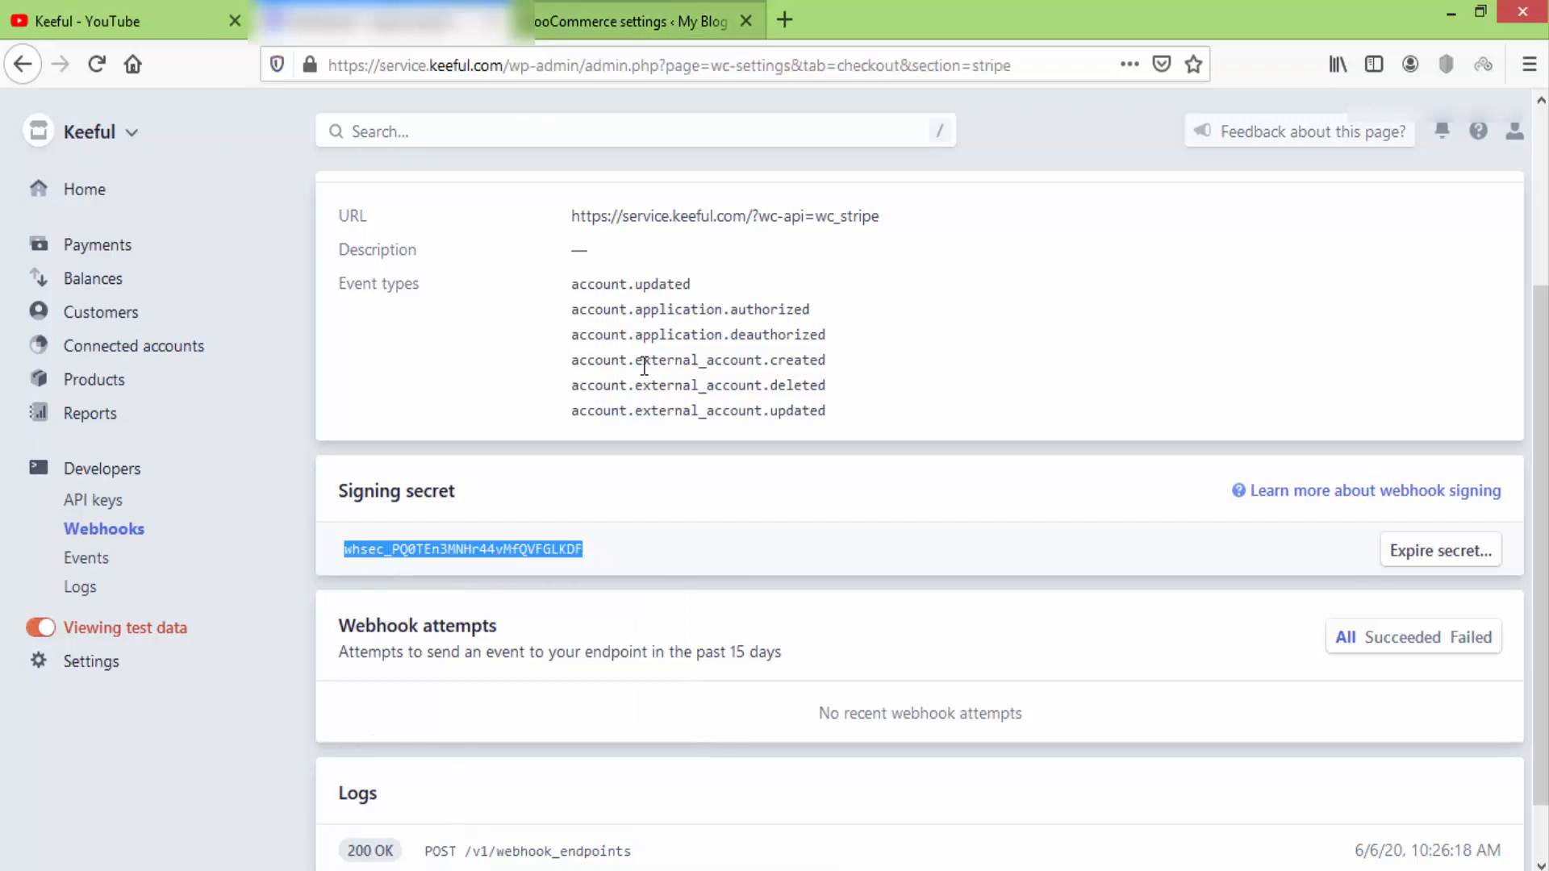
Paste the copied Stripe signing secret into Test Webhook Secret and save the gateway settings.
scroll(1169, 613, "down", 3)
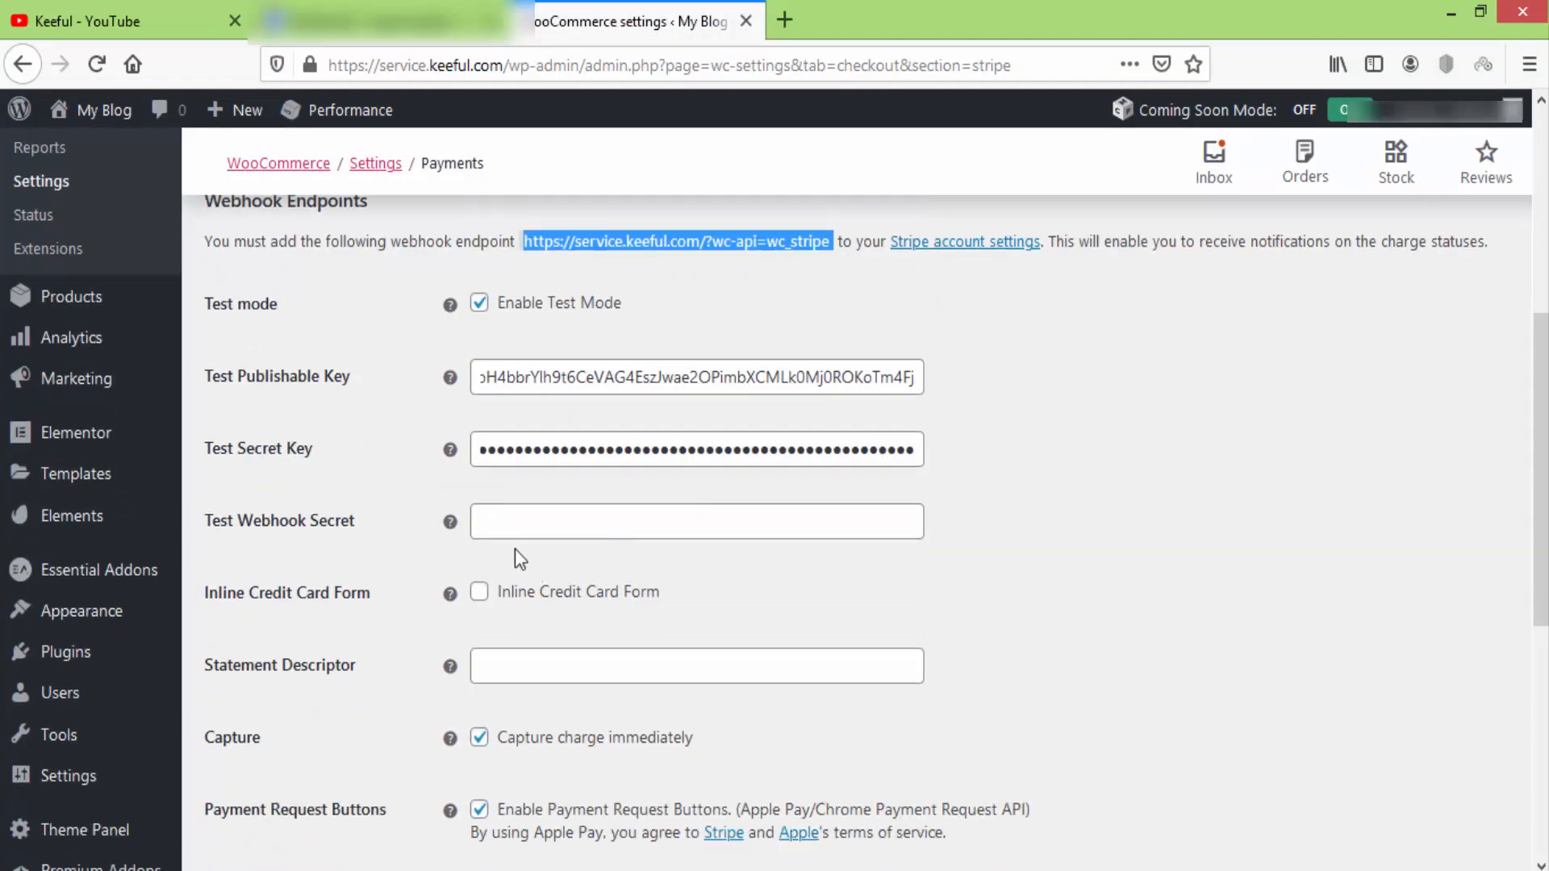
left_click(526, 504)
right_click(535, 506)
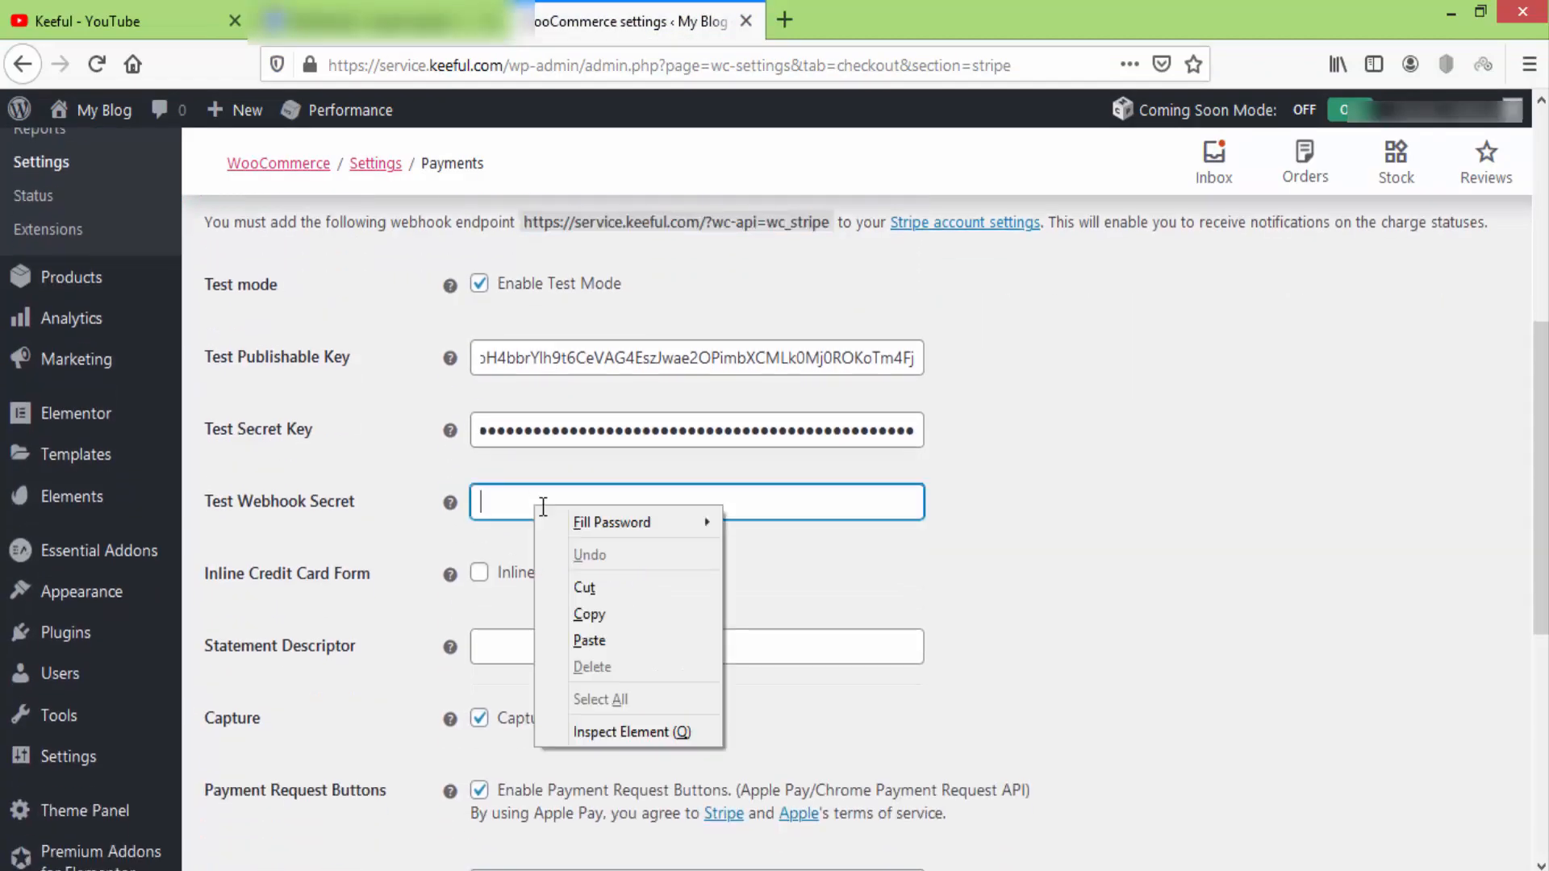
left_click(607, 635)
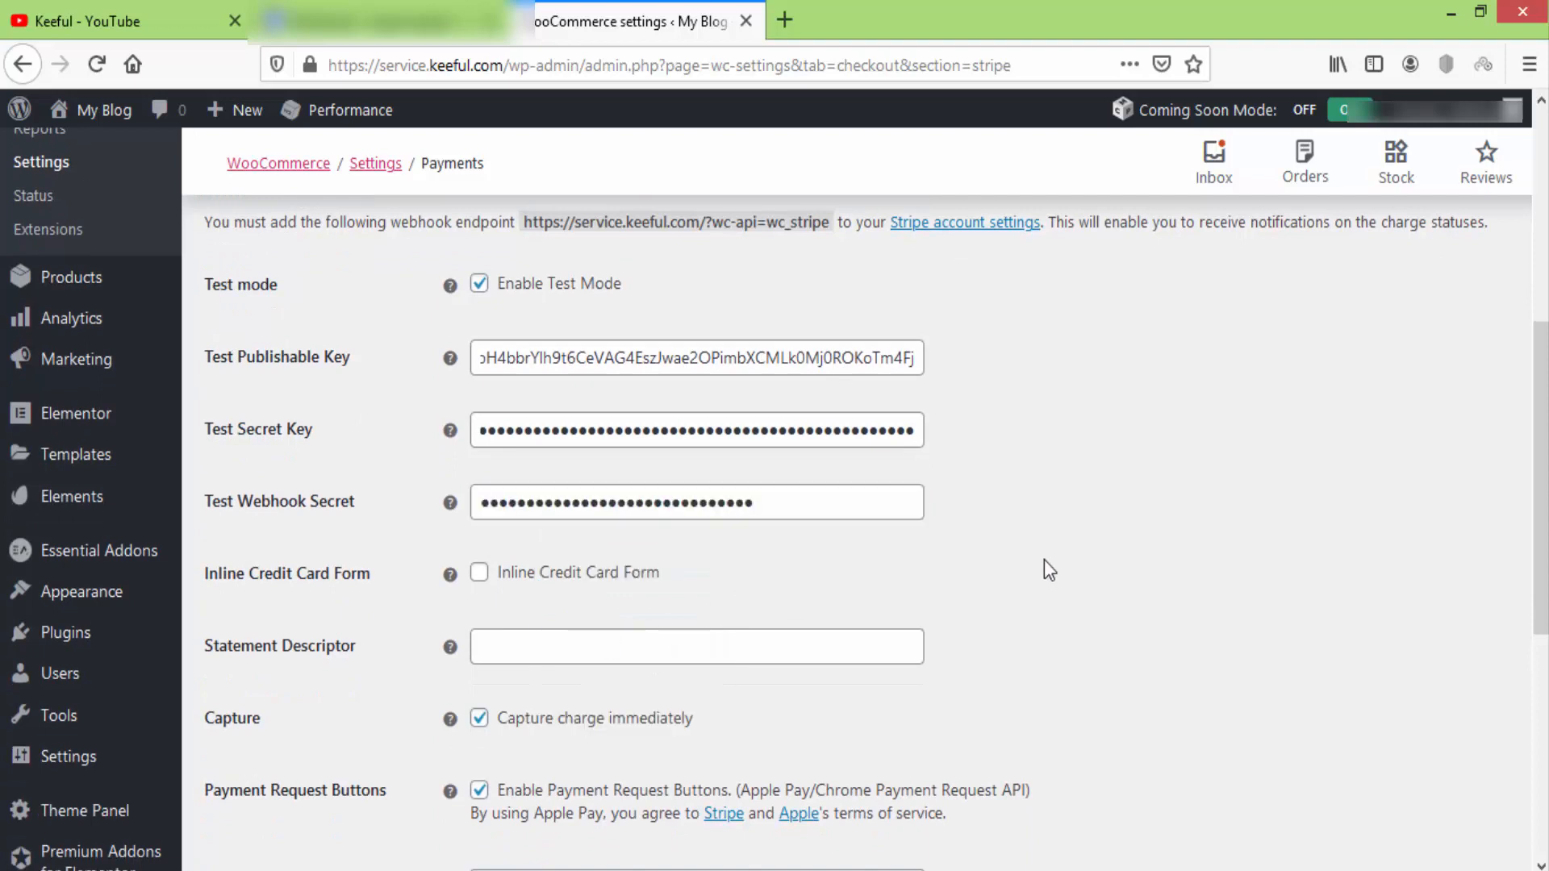
scroll(1044, 569, "down", 6)
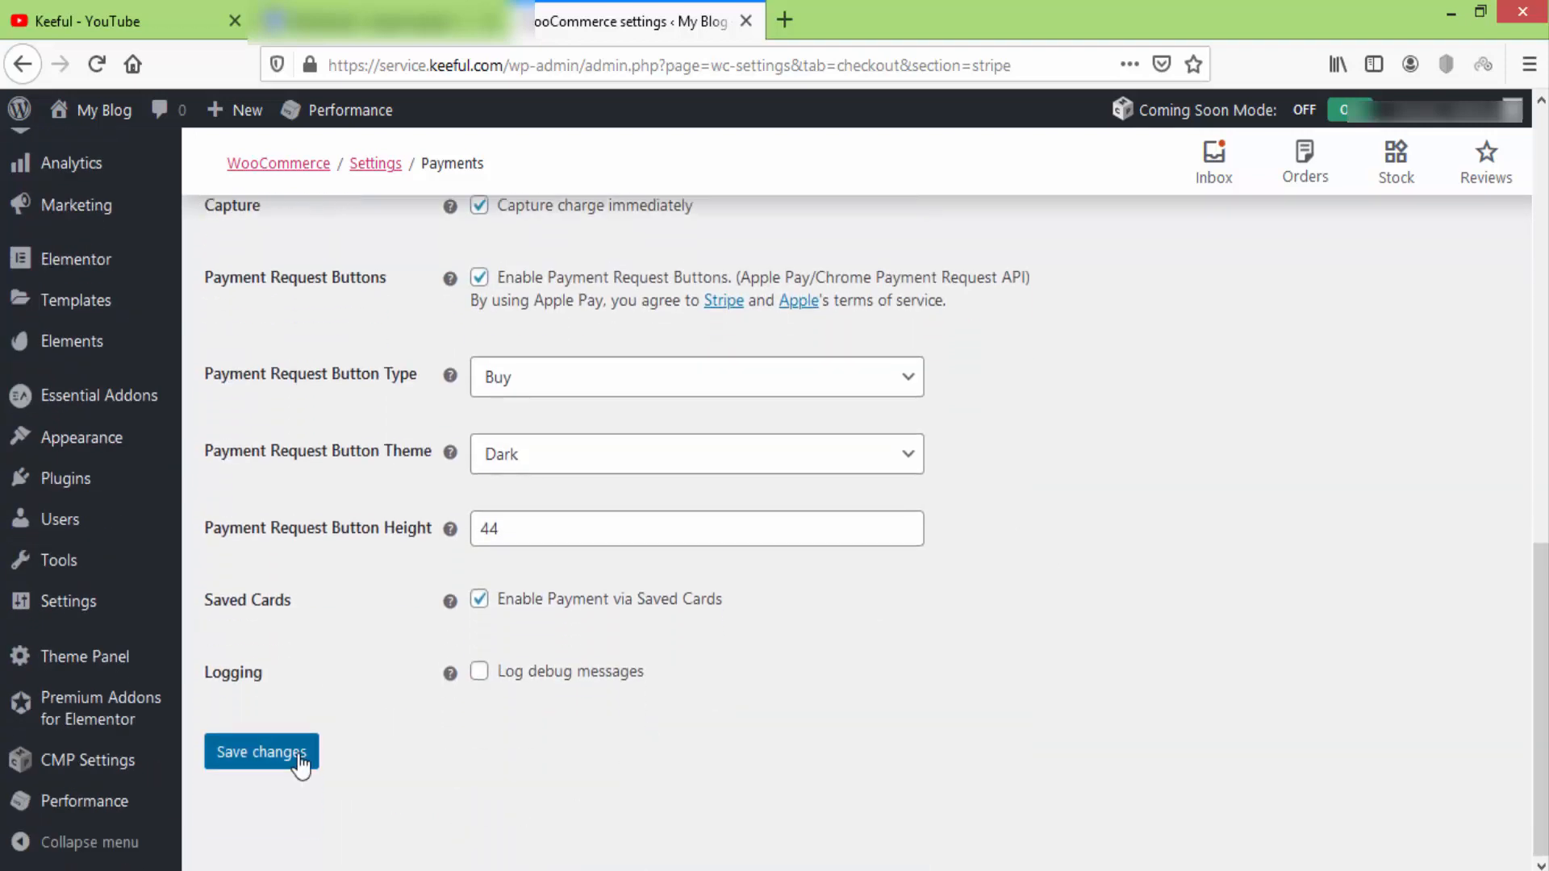
left_click(300, 763)
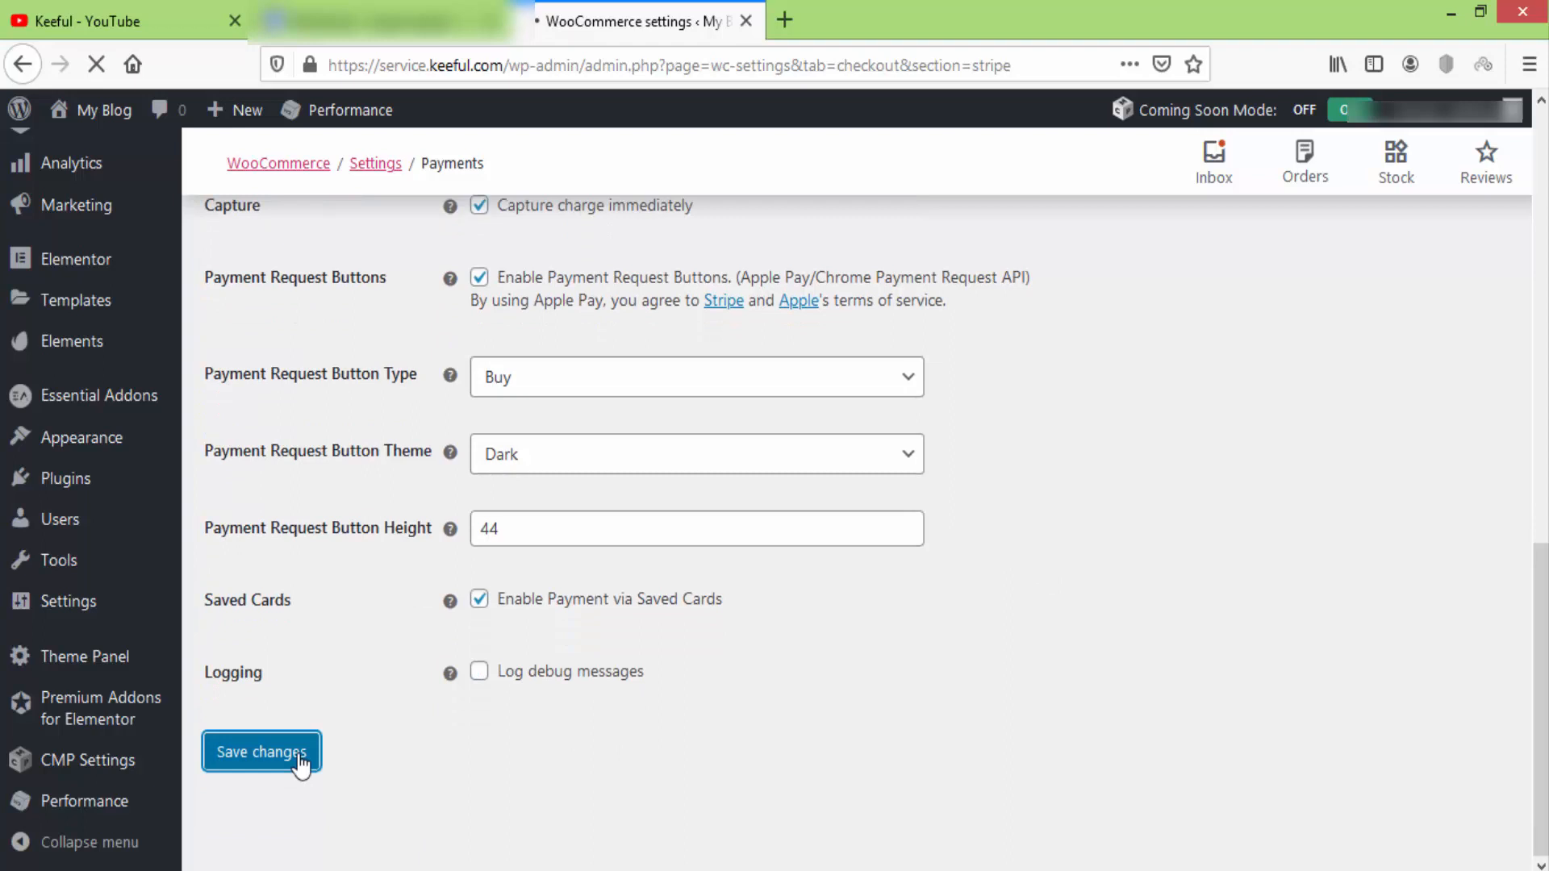
left_click(784, 20)
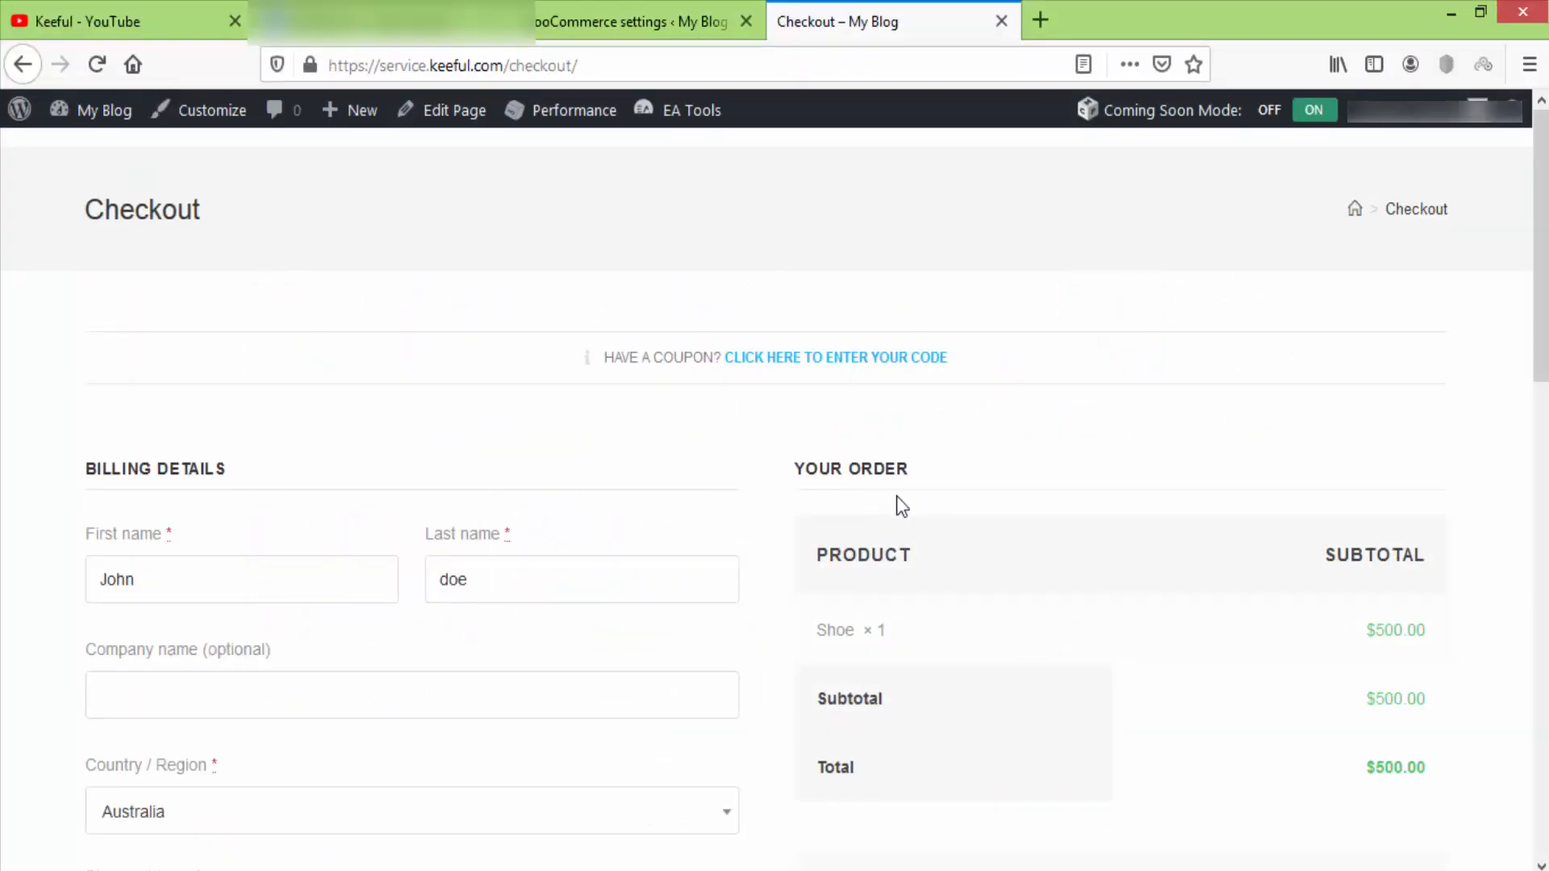
Scroll the checkout page to read the Stripe test card instructions.
scroll(897, 496, "down", 3)
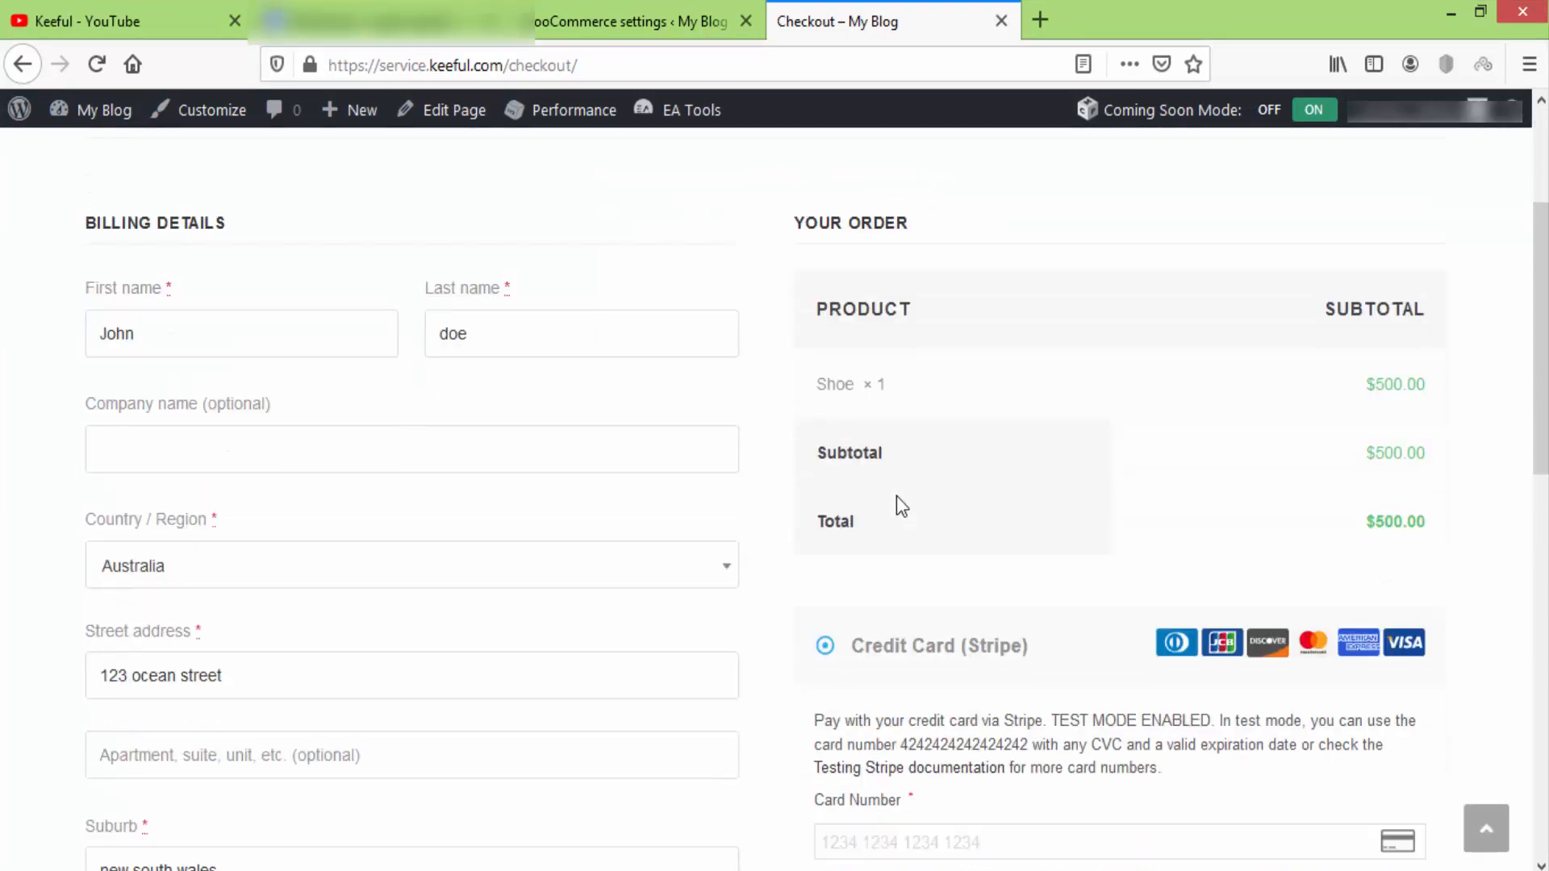
scroll(897, 496, "down", 3)
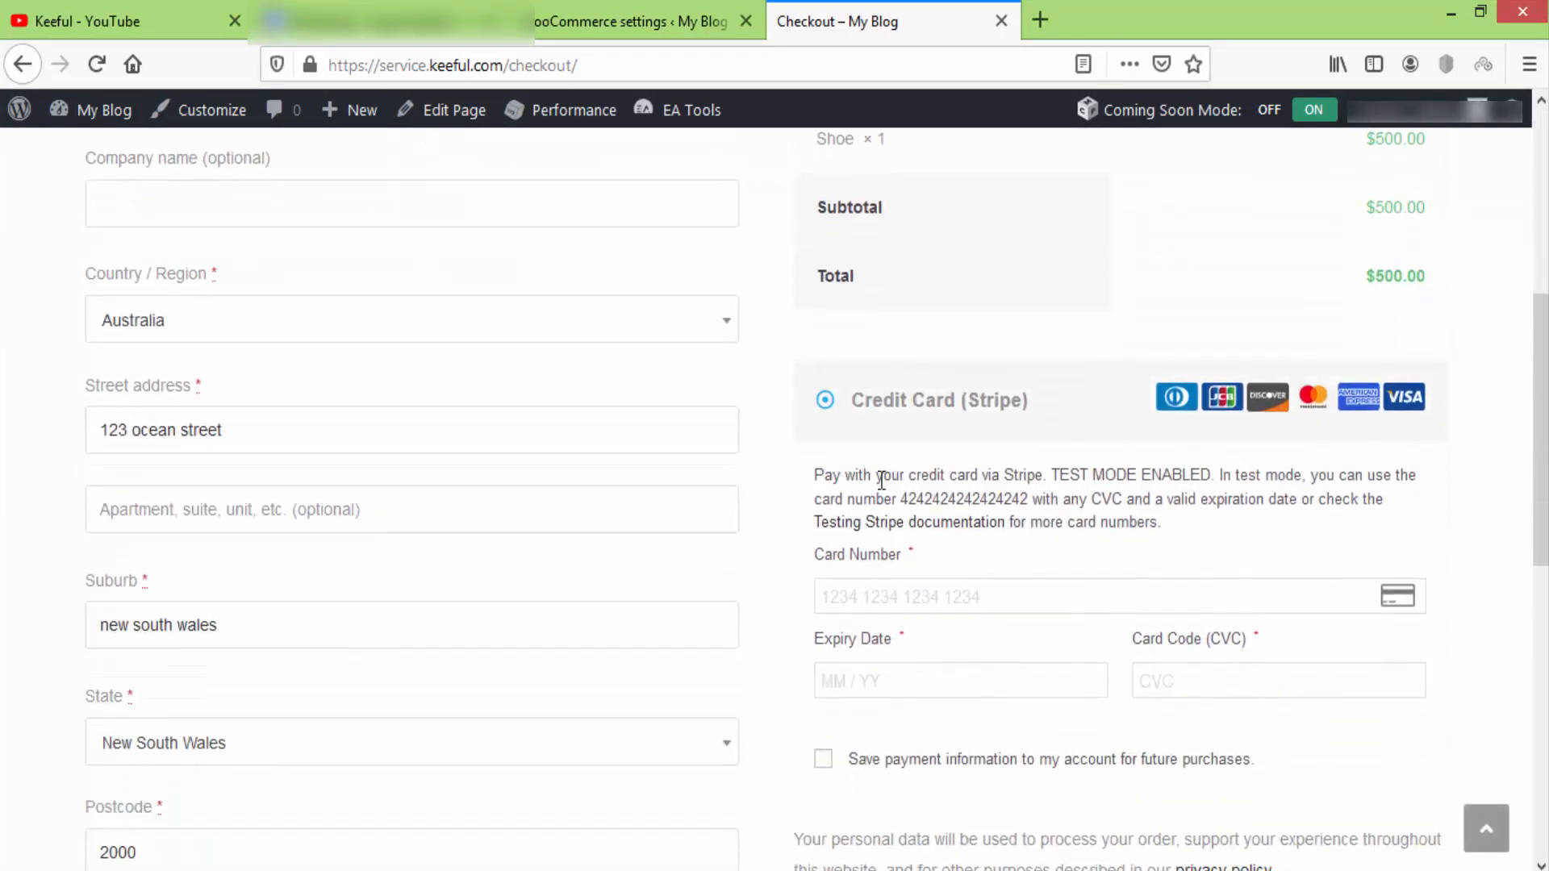
left_click_drag(815, 476, 1032, 500)
left_click(1127, 522)
scroll(1113, 526, "down", 8)
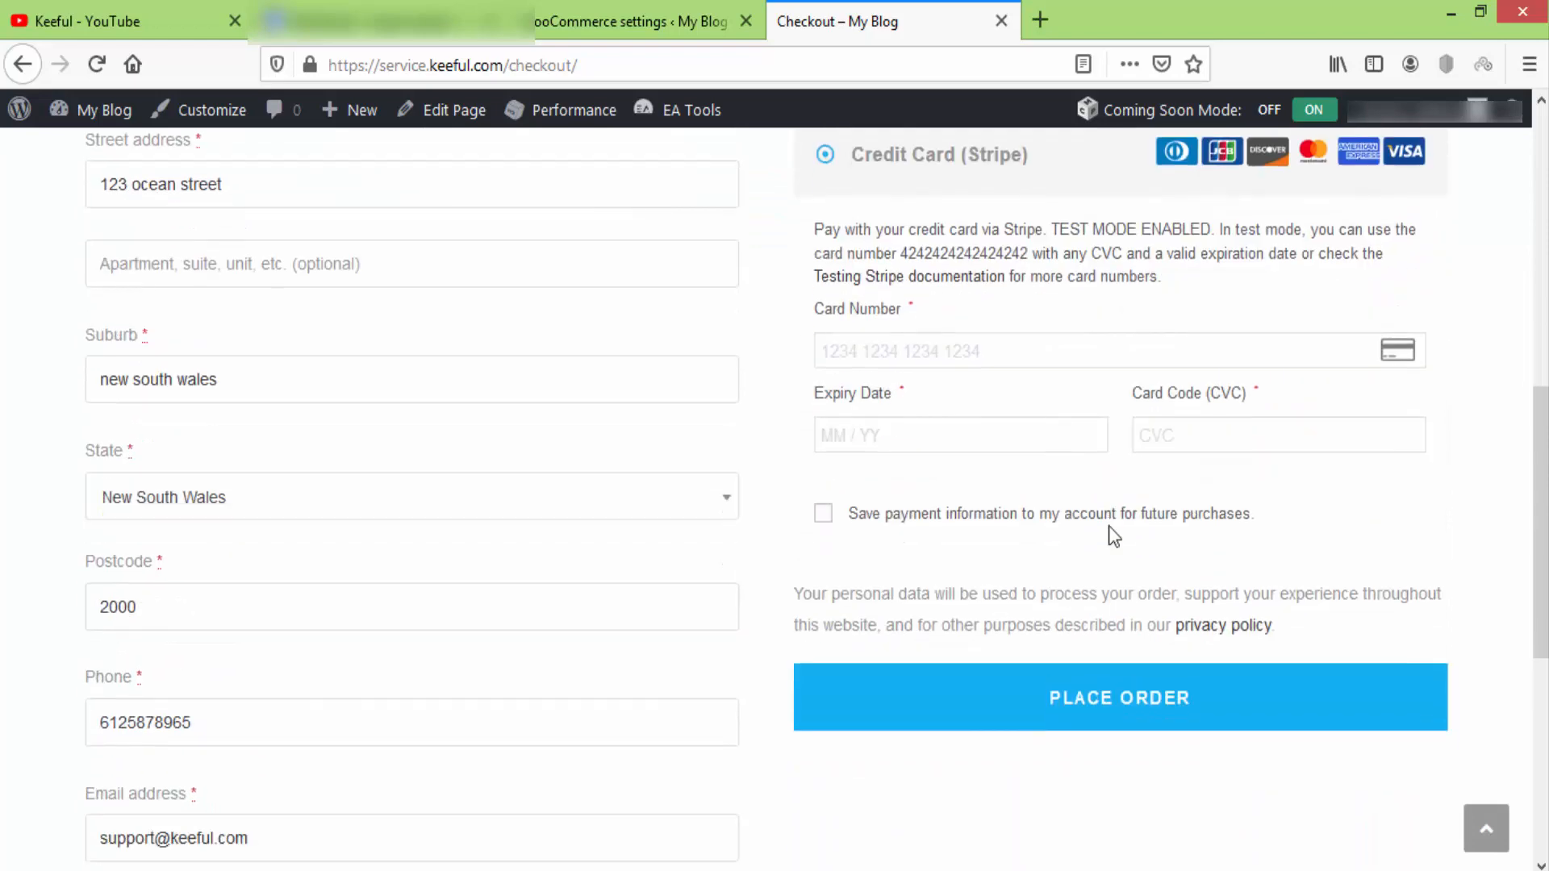
scroll(1108, 528, "up", 3)
scroll(1107, 532, "up", 10)
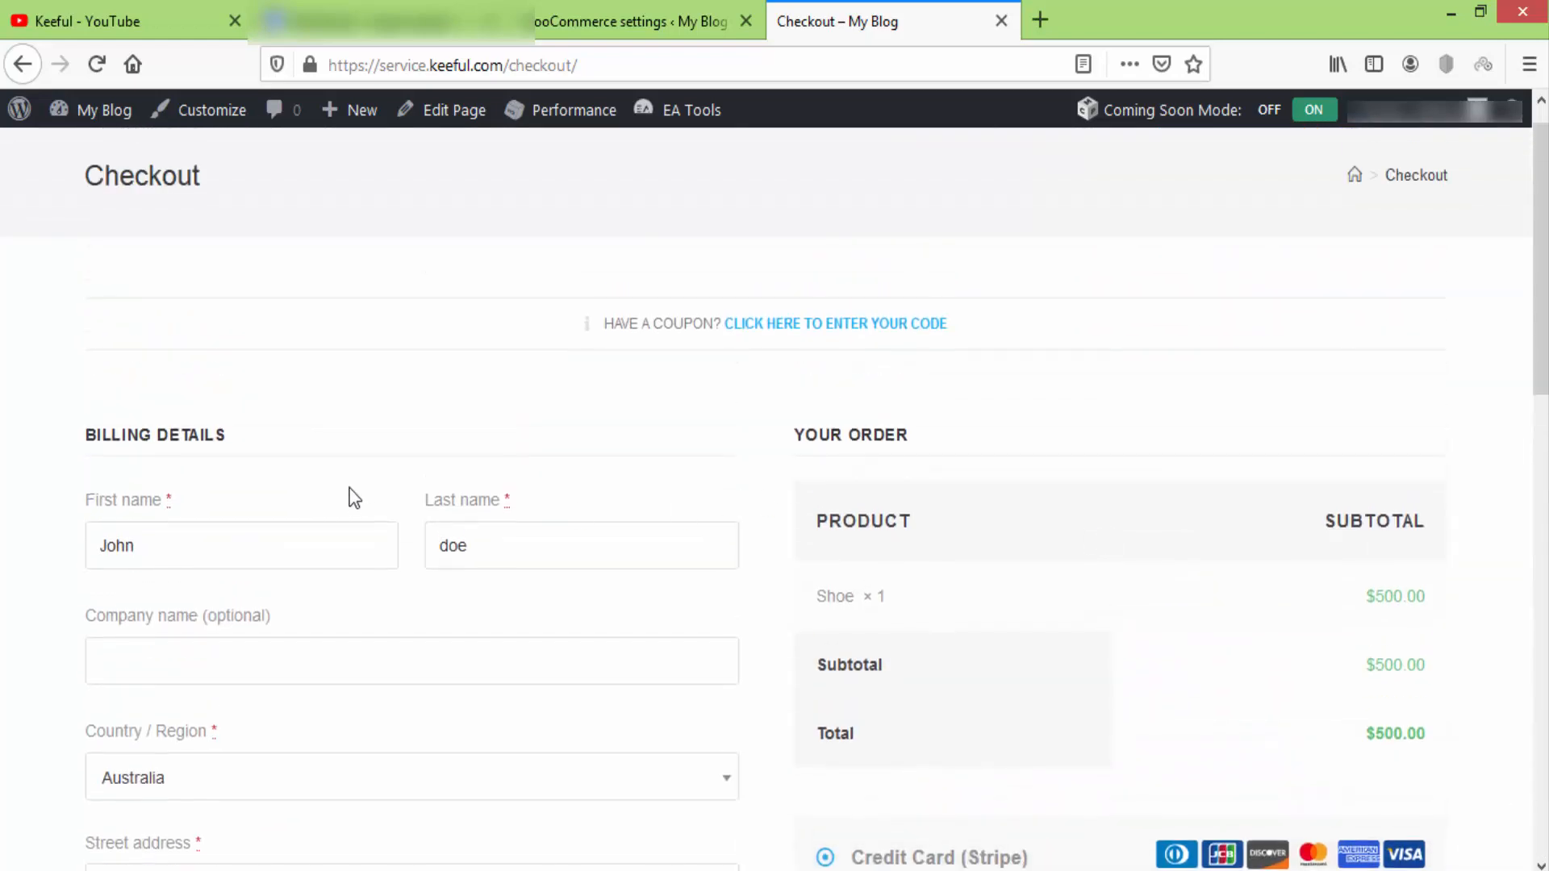
scroll(766, 464, "down", 8)
left_click(919, 440)
type("4242 ")
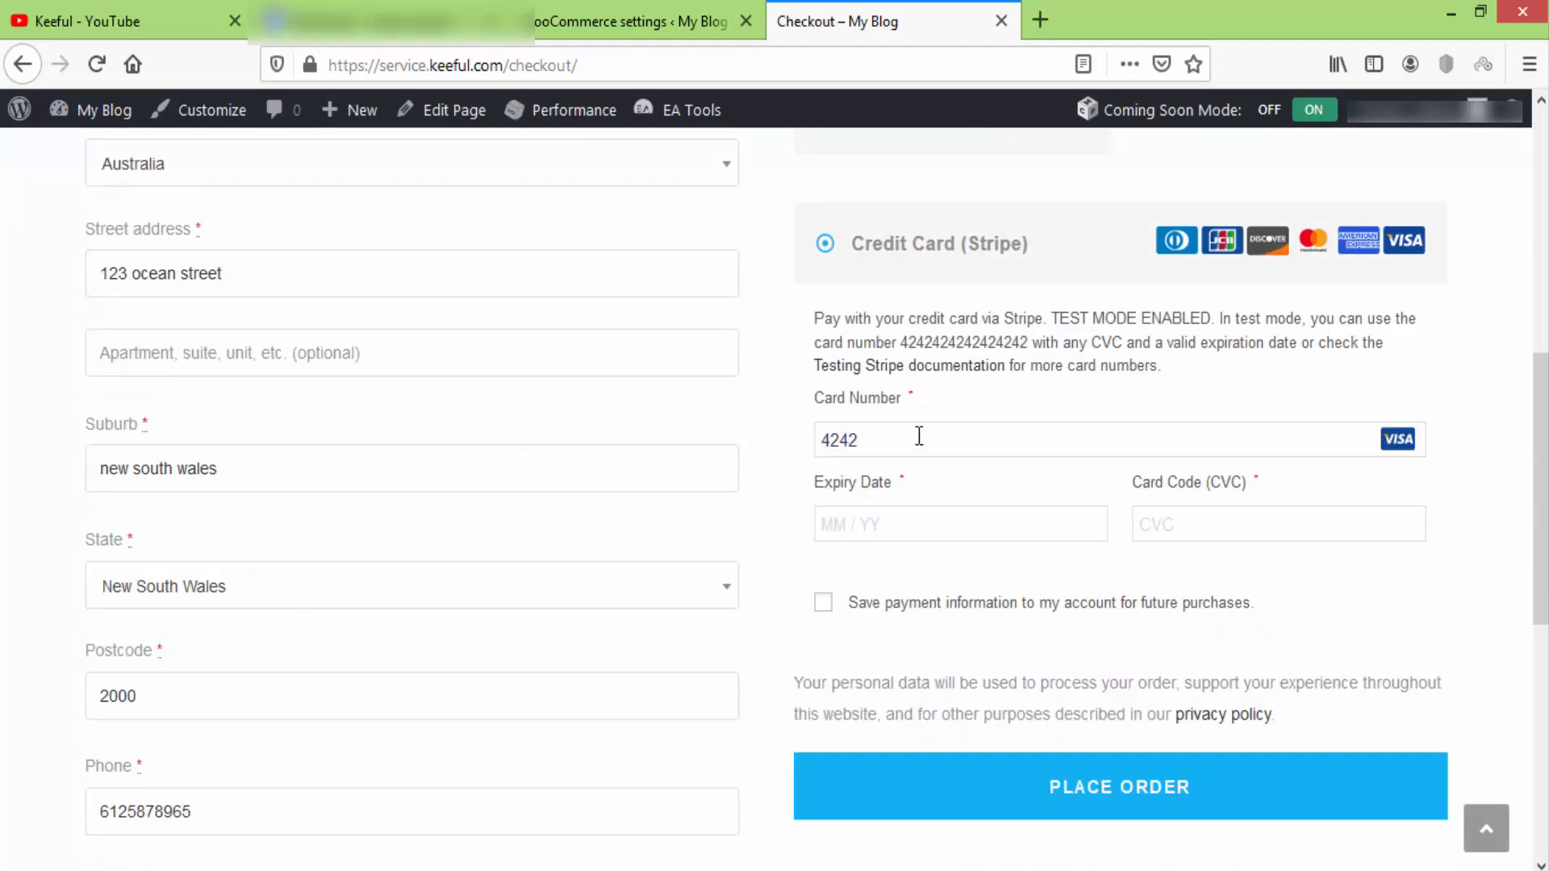
type("4242 4242 4242")
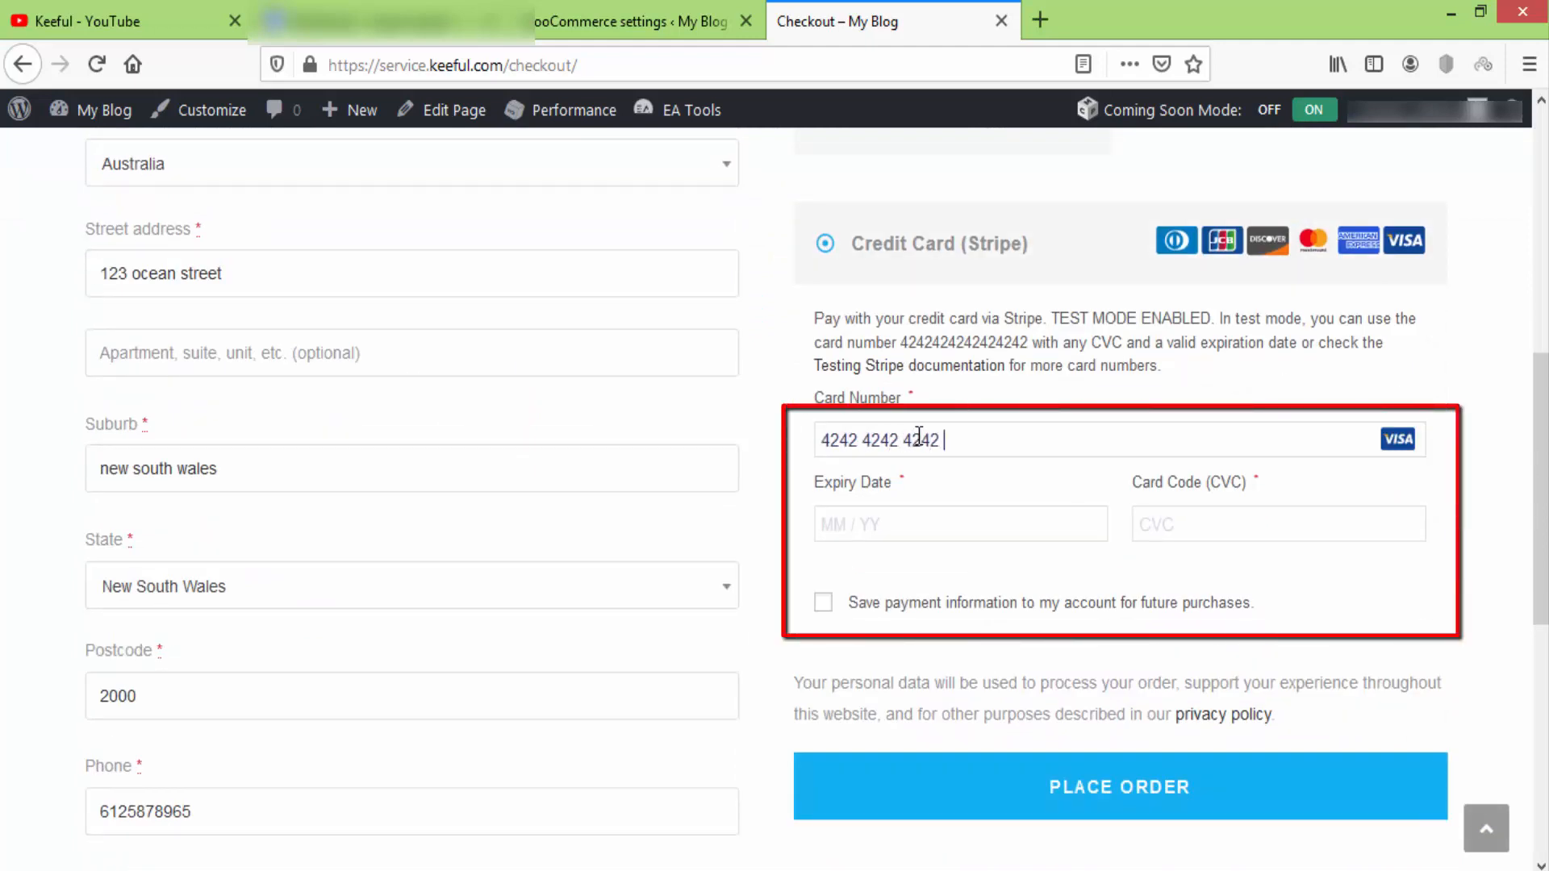
left_click(919, 523)
type("0222")
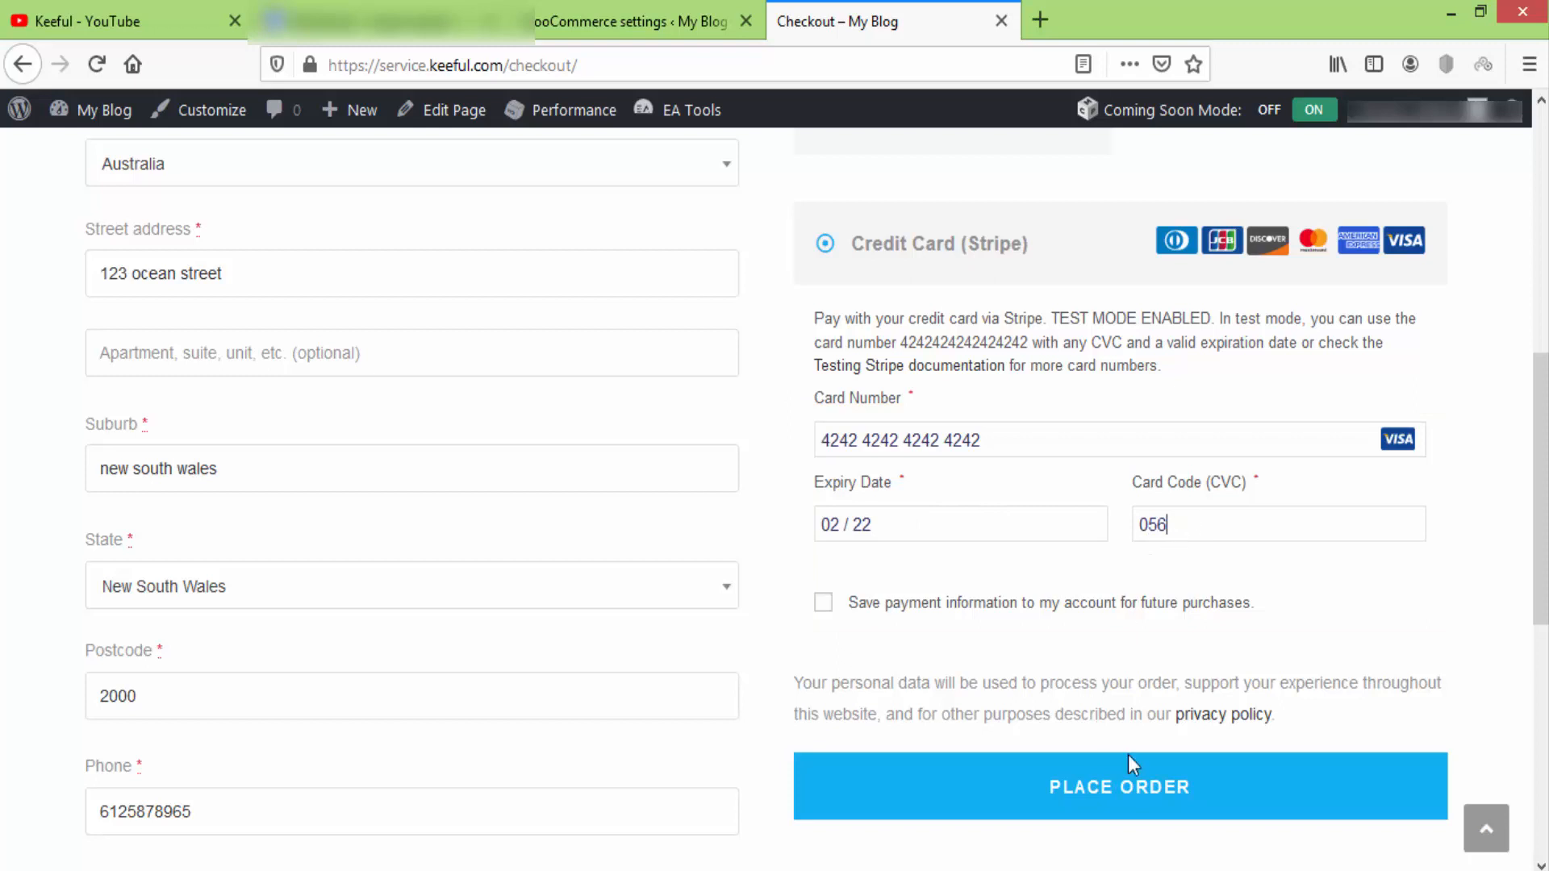
left_click(1128, 794)
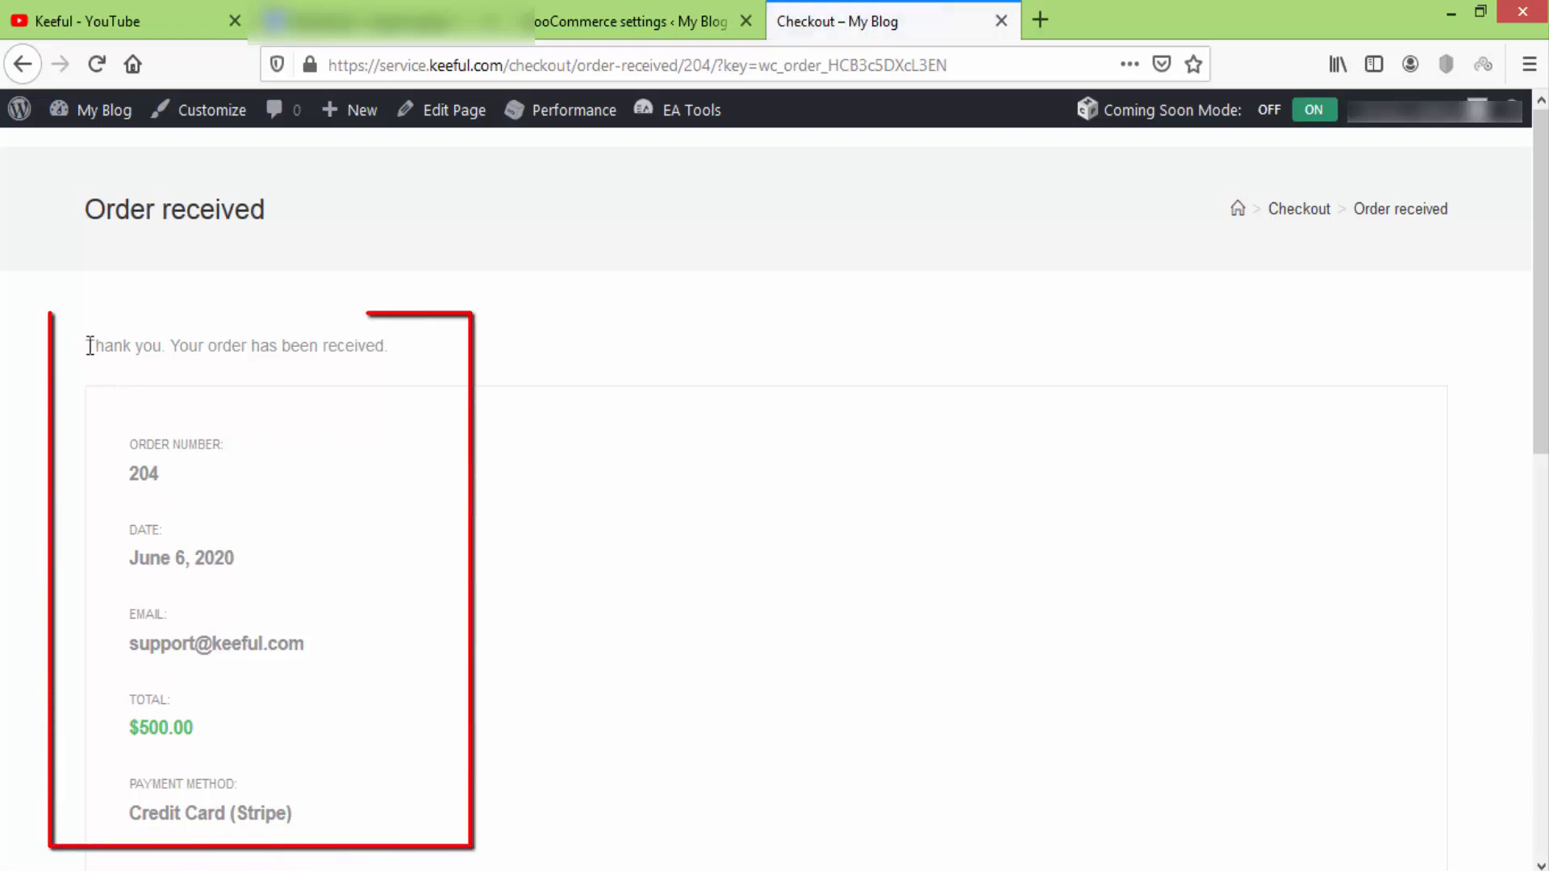
Check the Order received page: one Shoe, $500.00 total, paid via Credit Card (Stripe).
left_click_drag(89, 345, 395, 343)
scroll(412, 350, "down", 3)
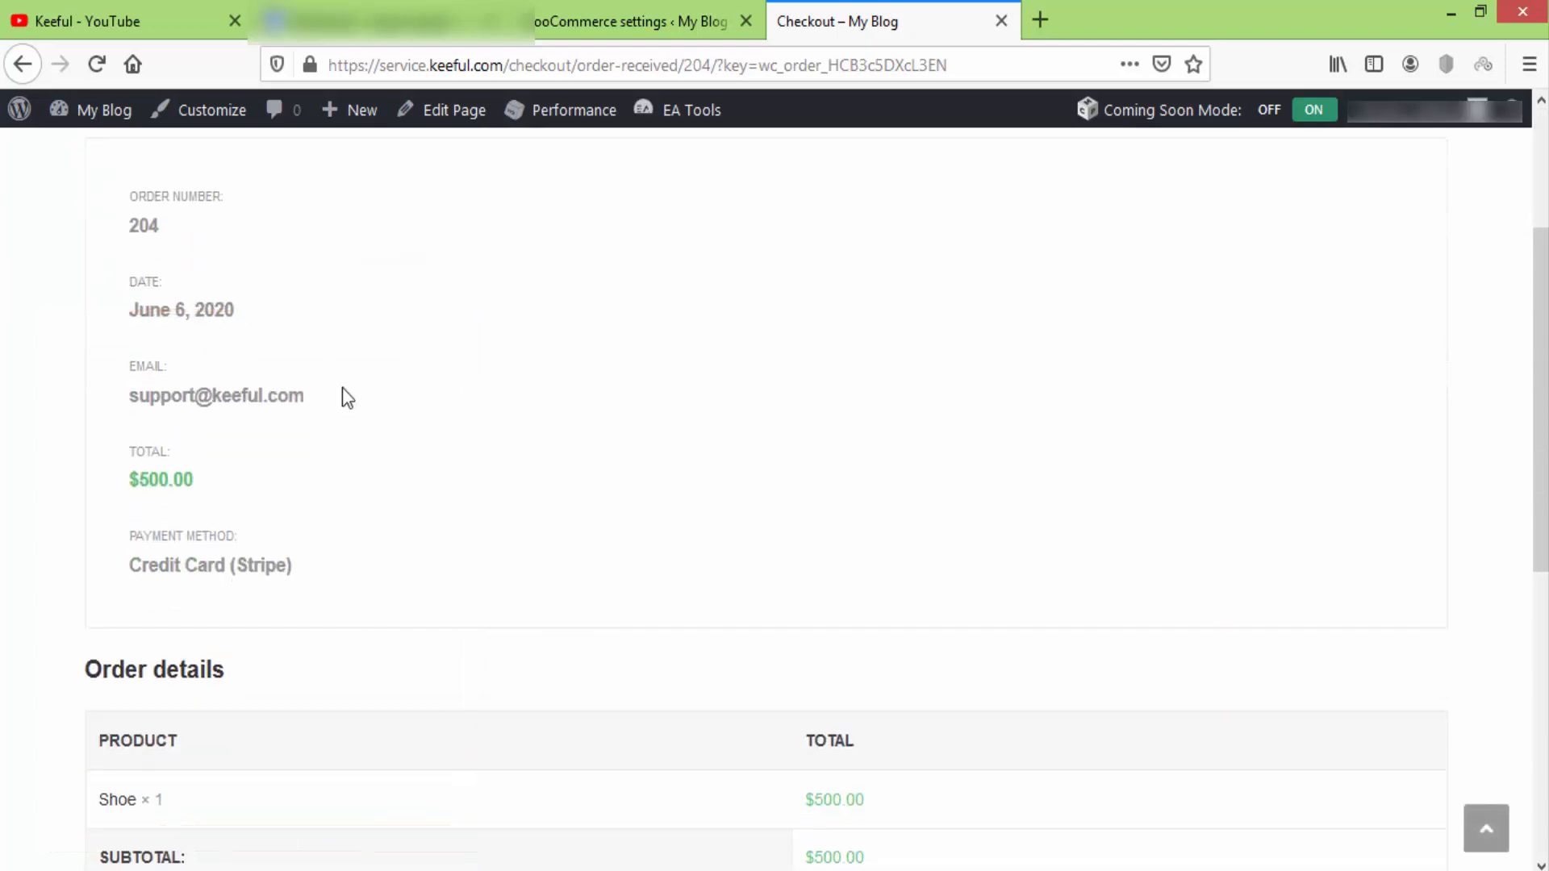
scroll(344, 392, "down", 4)
scroll(660, 561, "down", 3)
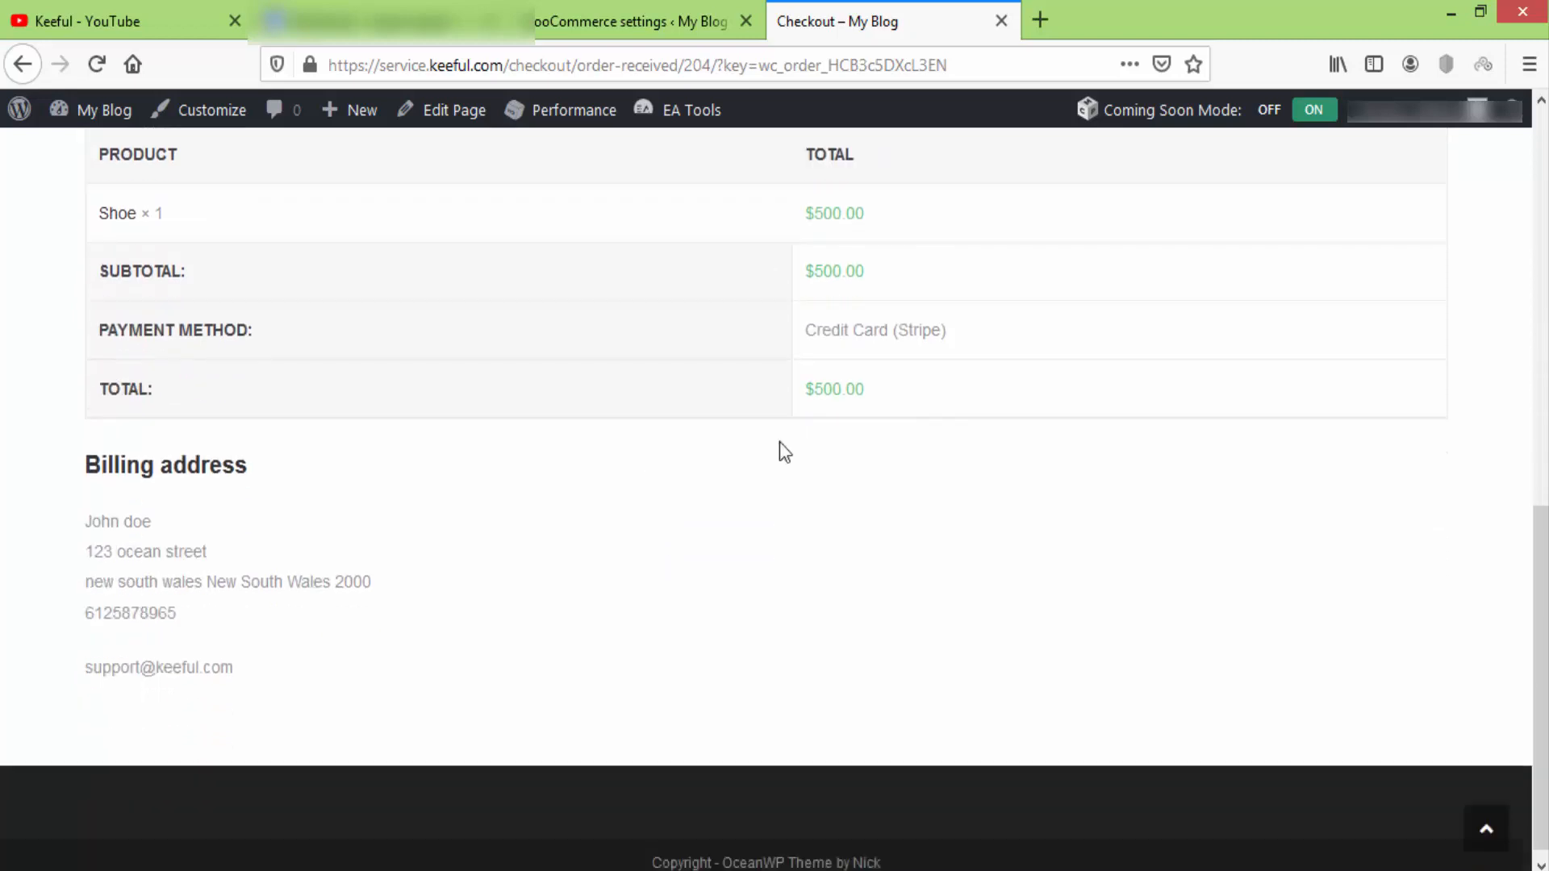
left_click_drag(945, 320, 768, 321)
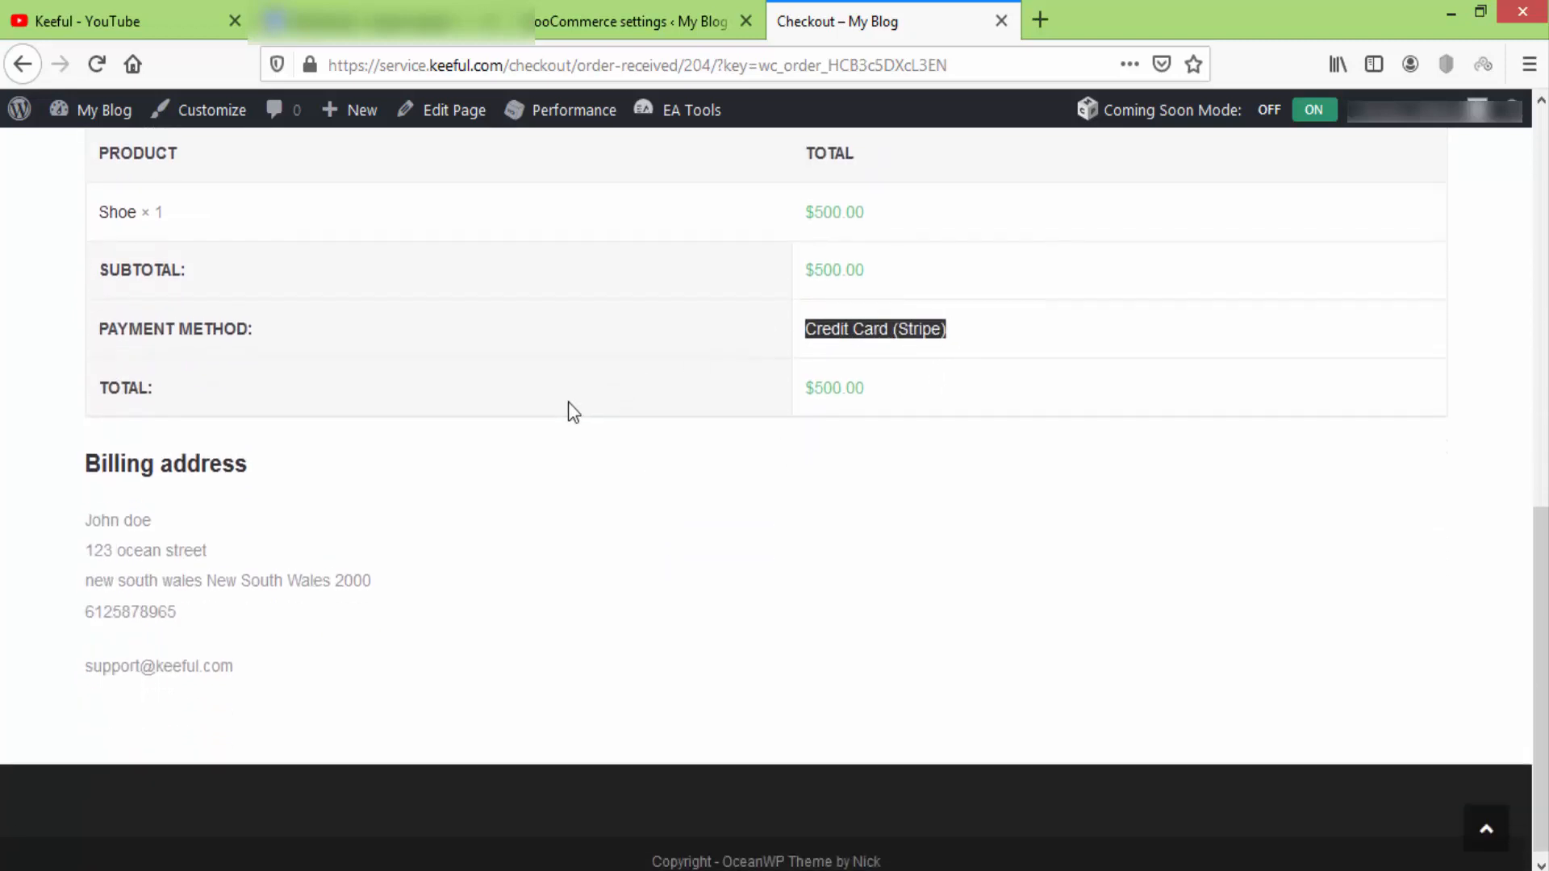
scroll(568, 401, "up", 2)
scroll(568, 402, "up", 2)
scroll(567, 402, "up", 6)
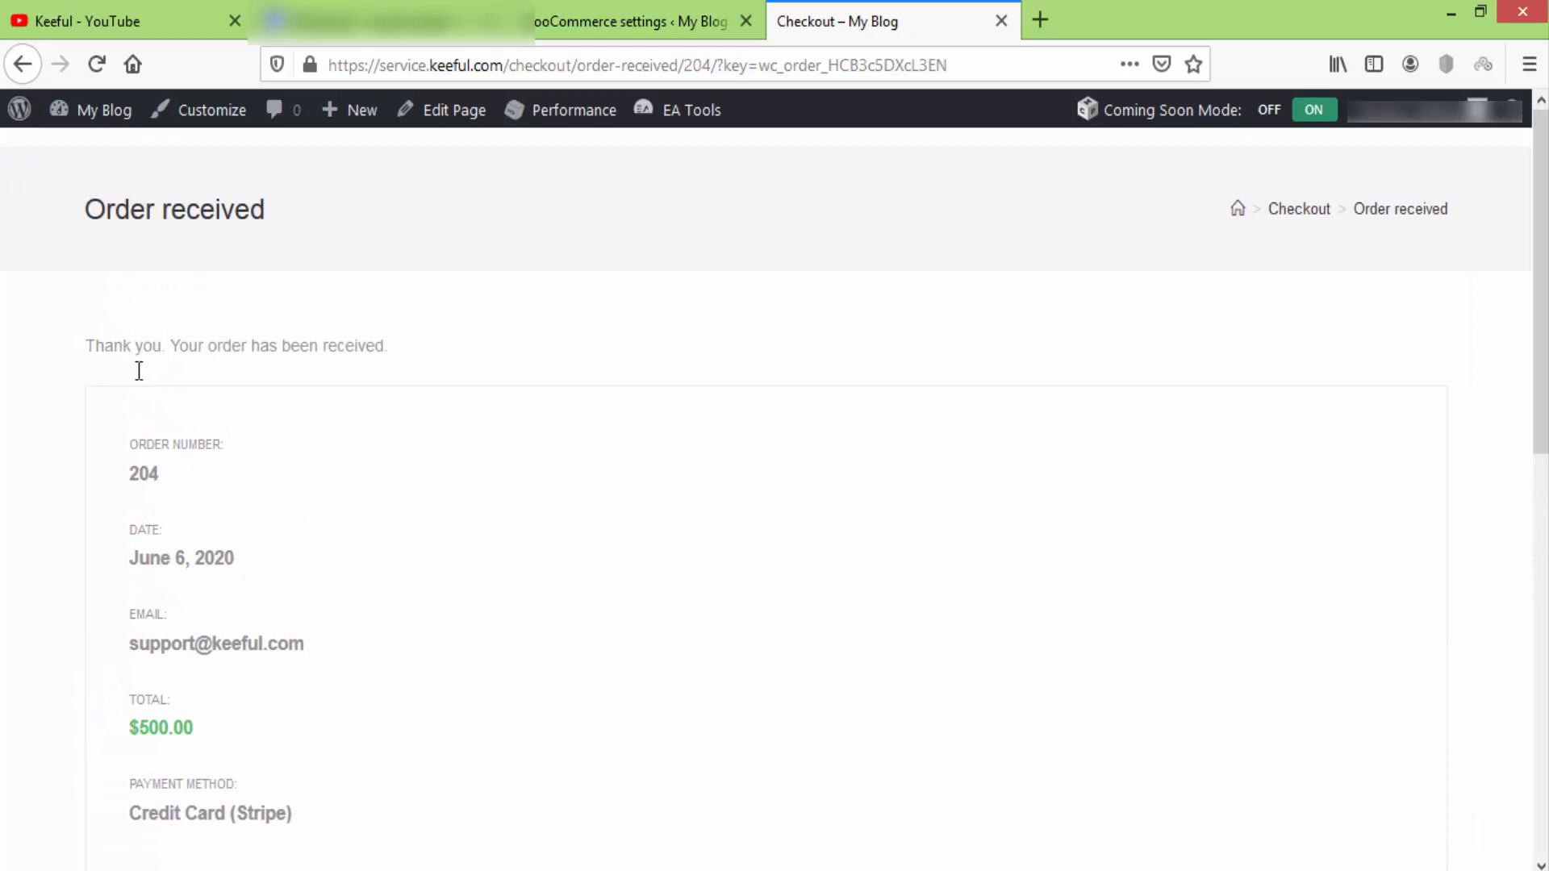
scroll(412, 467, "down", 2)
scroll(414, 468, "up", 2)
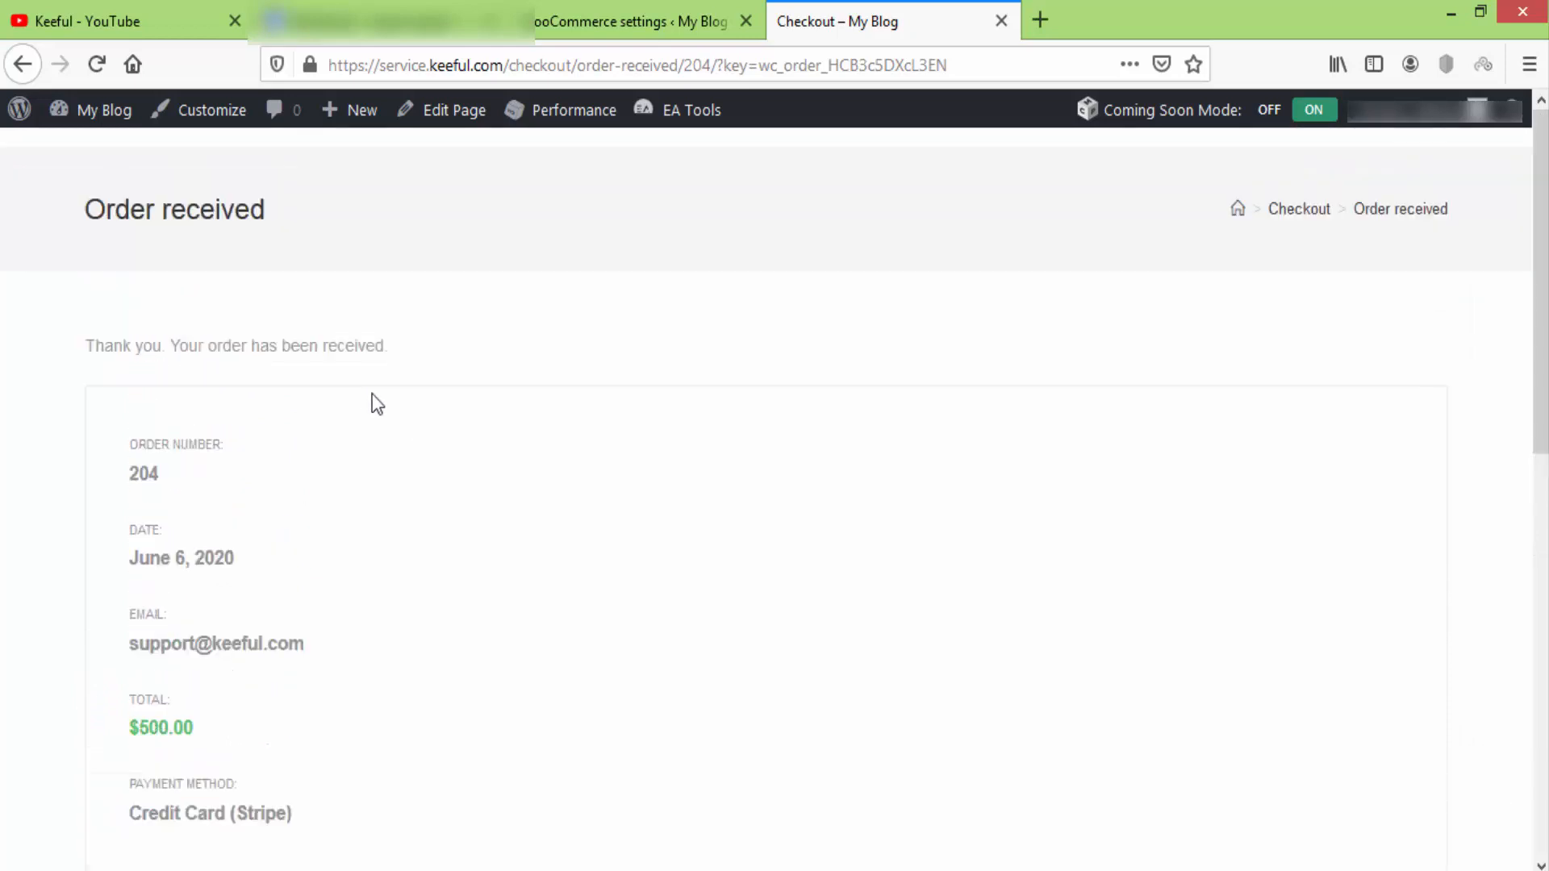